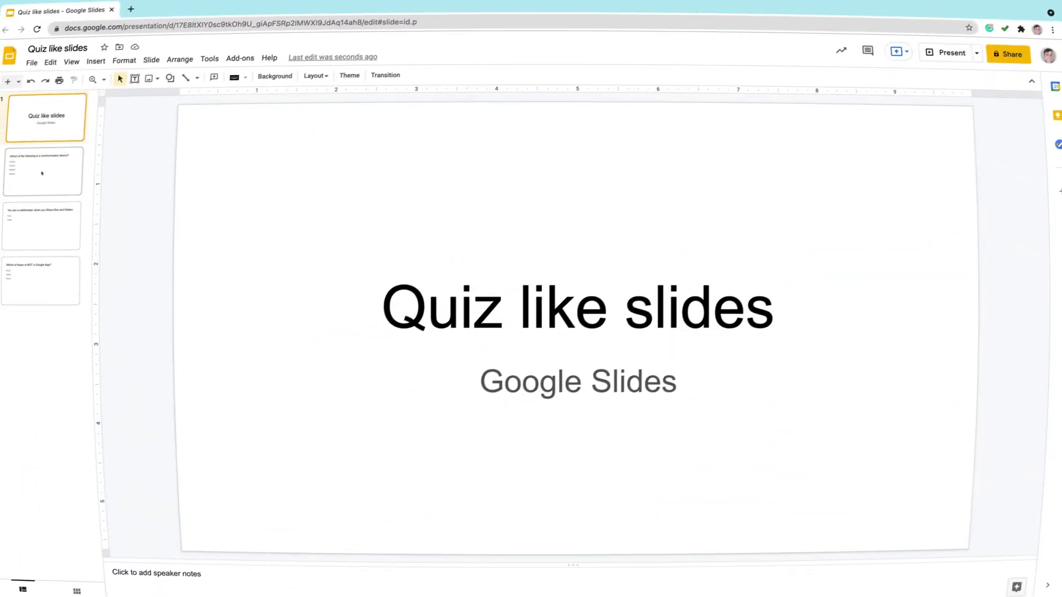
- Go to slide 2, the 'which is a communication device' question
{"action": "left_click", "coordinate": [42, 173]}
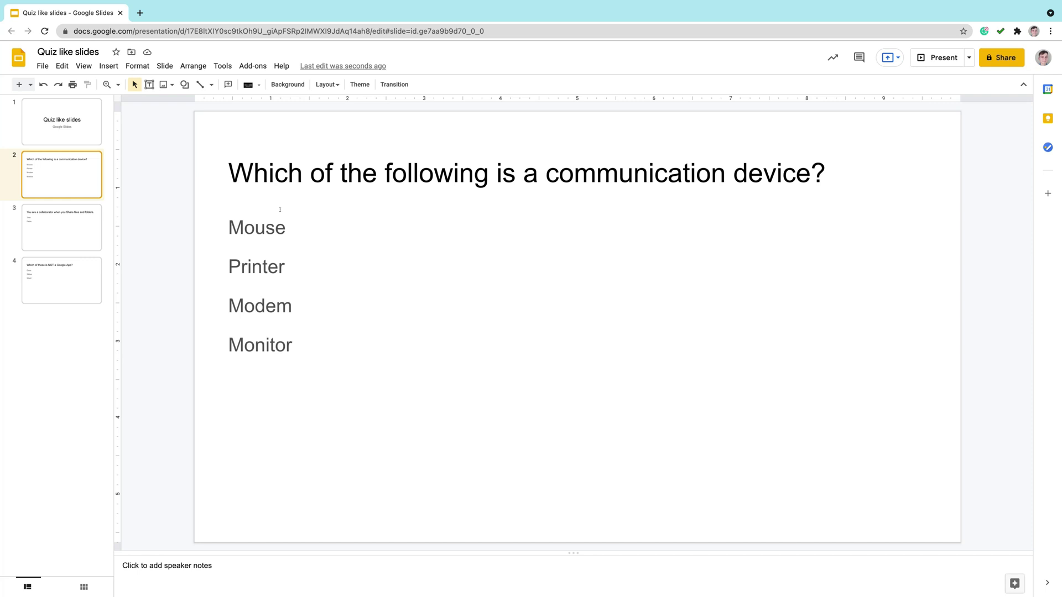
- Draw a rounded rectangle right of Modem and Monitor with rounder corners
{"action": "left_click", "coordinate": [104, 66]}
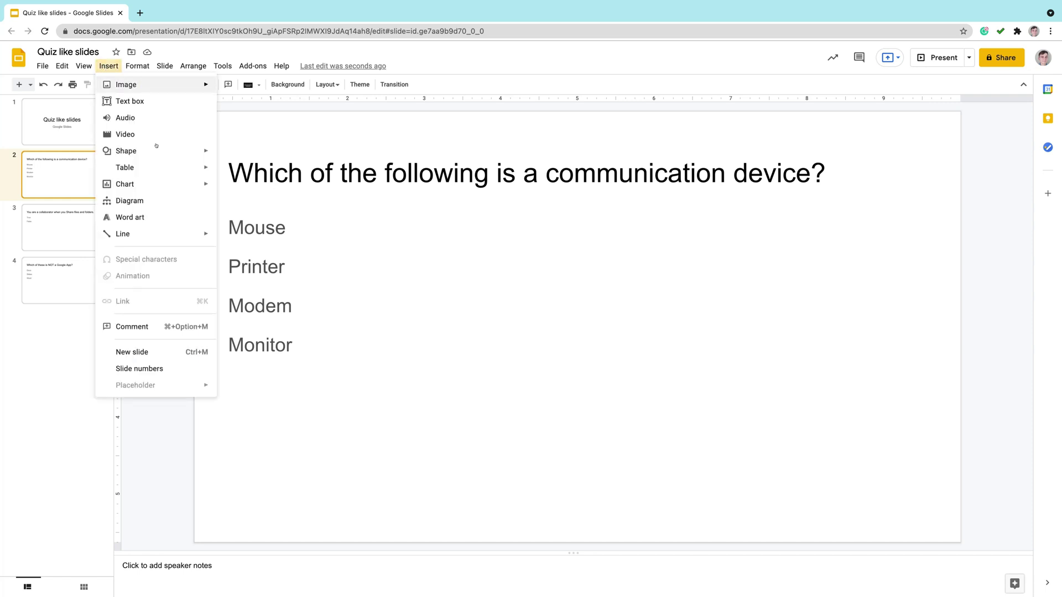
{"action": "mouse_move", "coordinate": [127, 151]}
{"action": "mouse_move", "coordinate": [244, 152]}
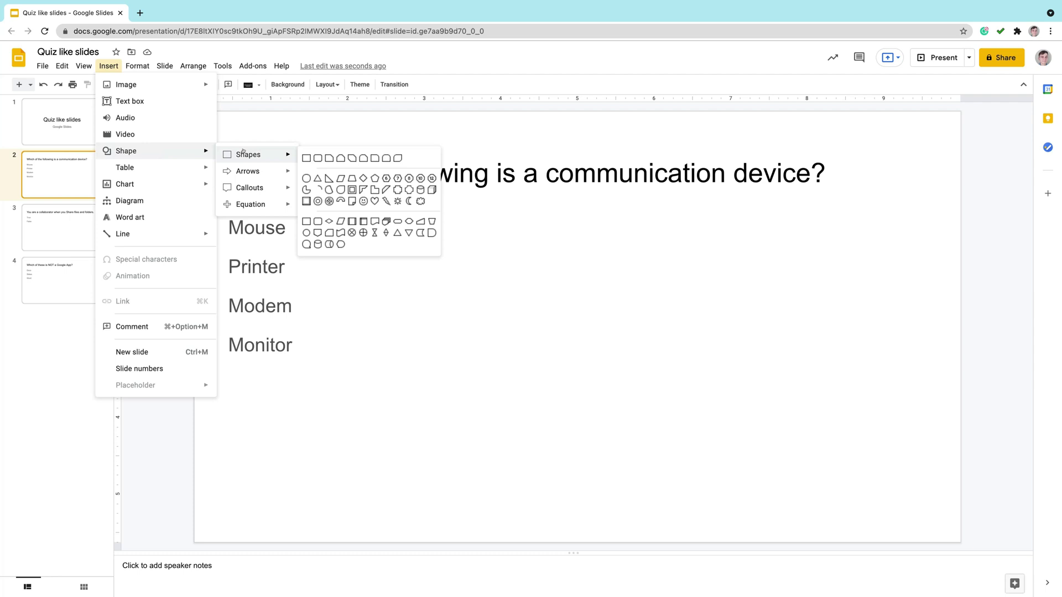
{"action": "left_click", "coordinate": [317, 158]}
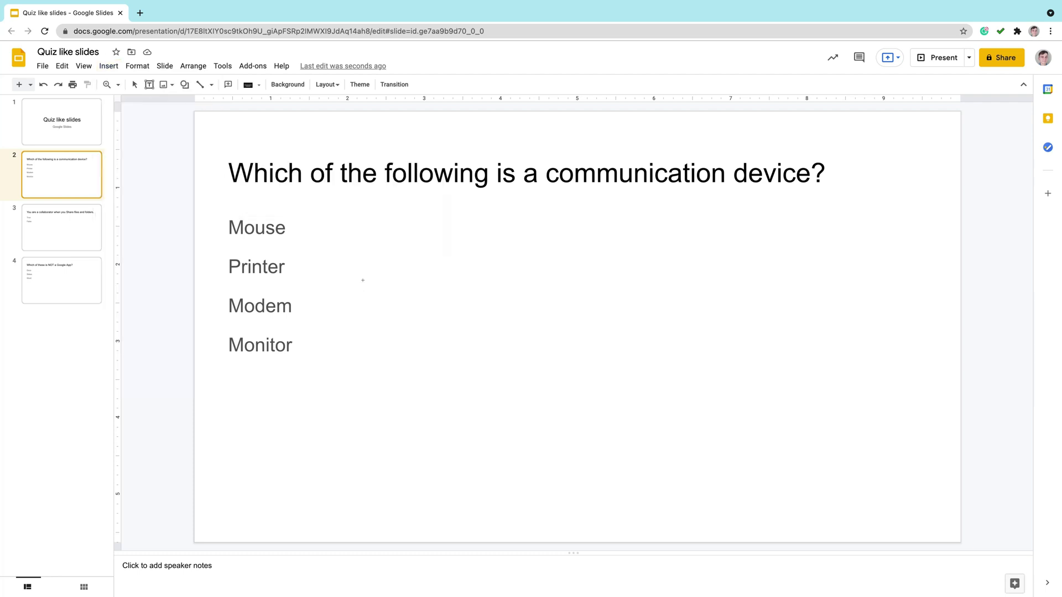
{"action": "left_click_drag", "start_coordinate": [369, 288], "coordinate": [592, 384]}
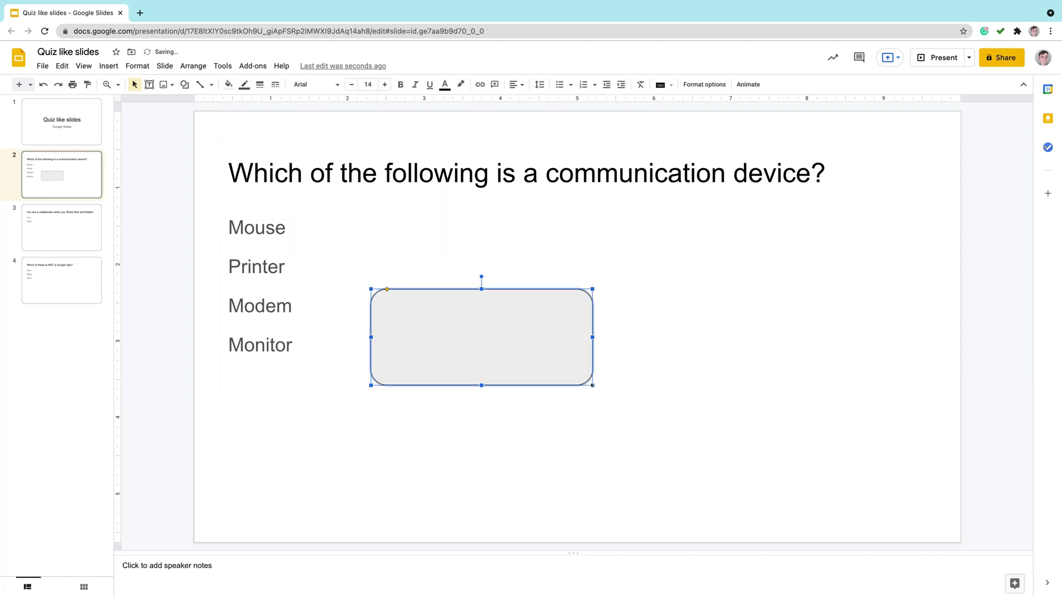
{"action": "mouse_move", "coordinate": [386, 288]}
{"action": "left_mouse_down"}
{"action": "mouse_move", "coordinate": [412, 289]}
{"action": "mouse_move", "coordinate": [388, 288]}
{"action": "mouse_move", "coordinate": [402, 290]}
{"action": "left_mouse_up"}
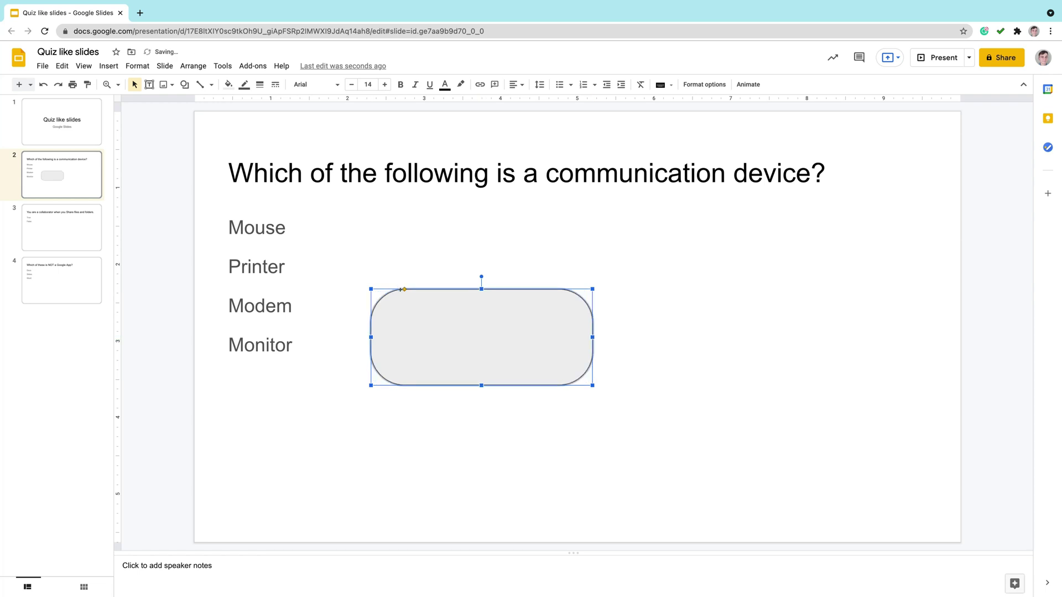
- Give the rectangle a transparent border and a dark red fill
{"action": "left_click", "coordinate": [443, 419]}
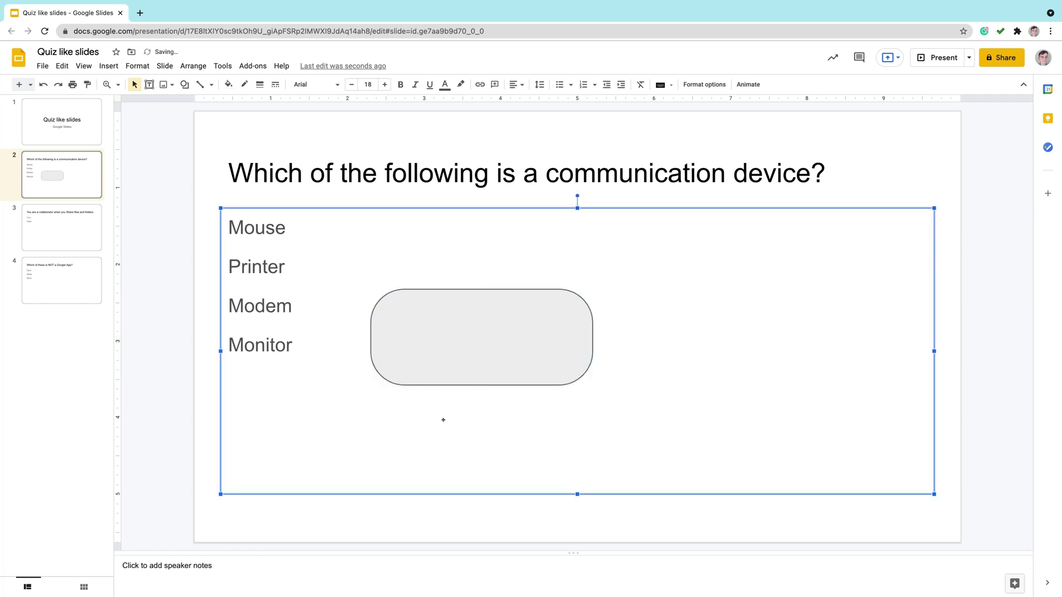
{"action": "left_click", "coordinate": [448, 336]}
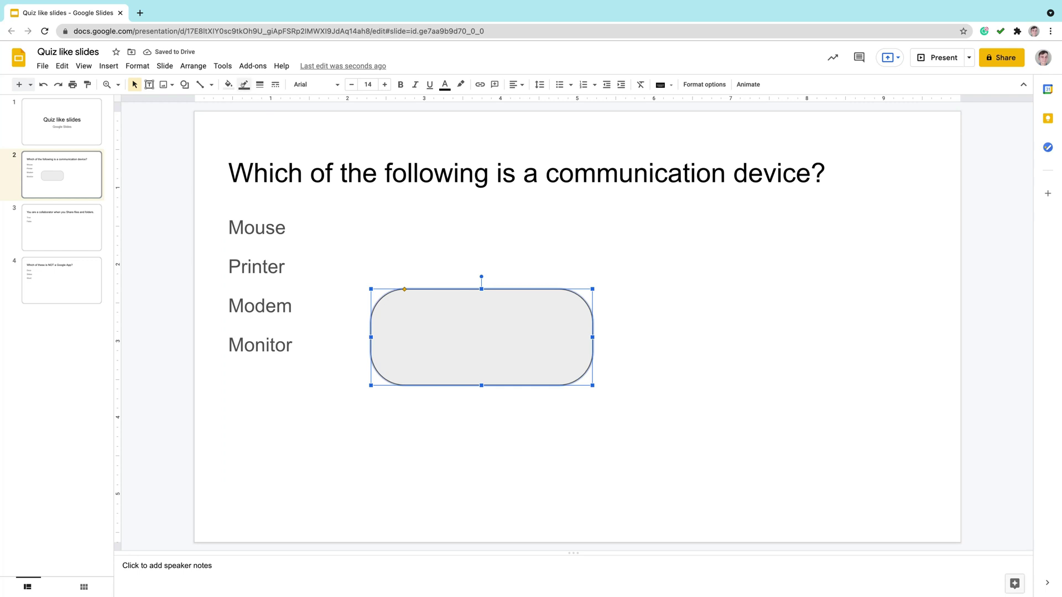
{"action": "left_click", "coordinate": [244, 85]}
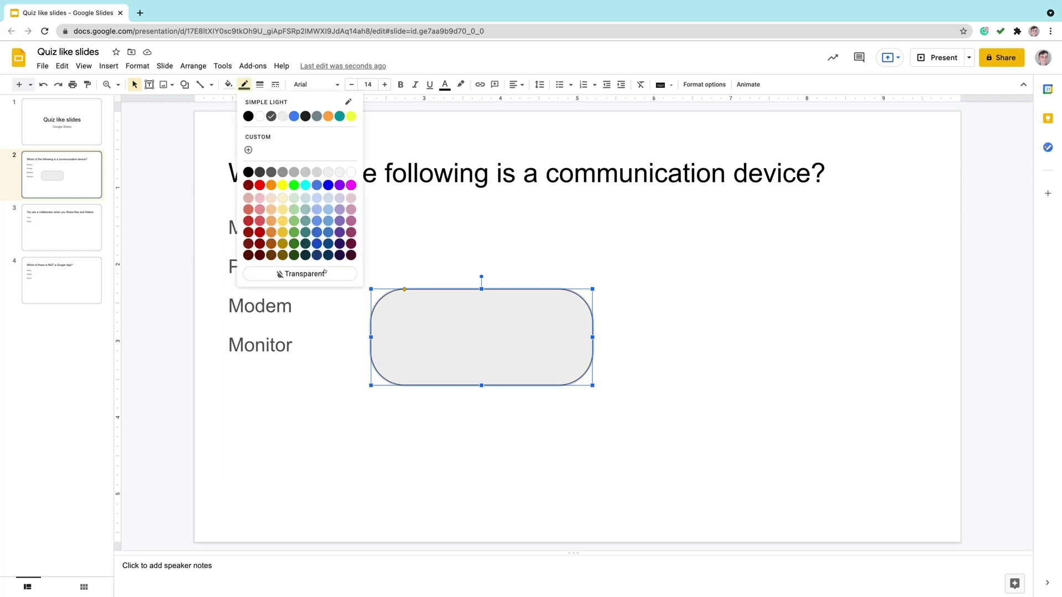
{"action": "left_click", "coordinate": [301, 273]}
{"action": "left_click", "coordinate": [227, 85]}
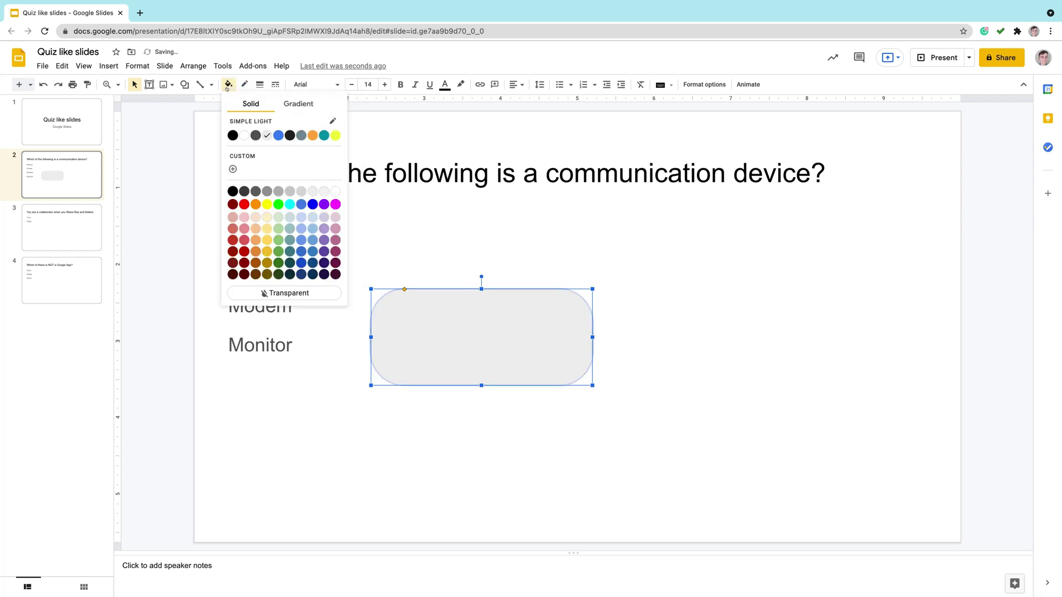
{"action": "left_click", "coordinate": [242, 251]}
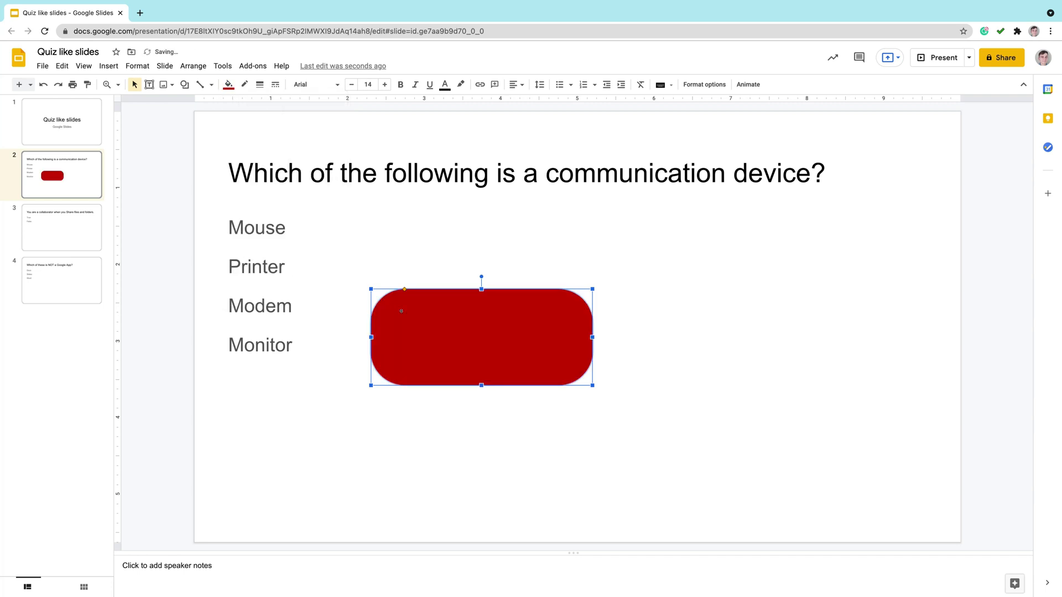
- Type 'Mouse' in the red rectangle and centre it
{"action": "double_click", "coordinate": [508, 346]}
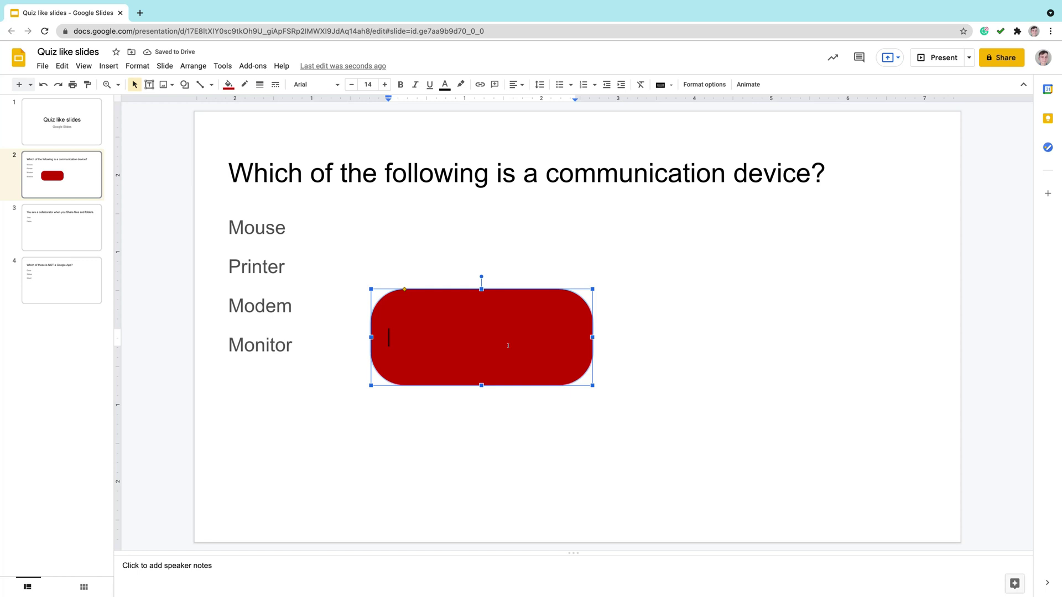
{"action": "type", "text": "Mouse"}
{"action": "left_click_drag", "start_coordinate": [445, 340], "coordinate": [379, 336]}
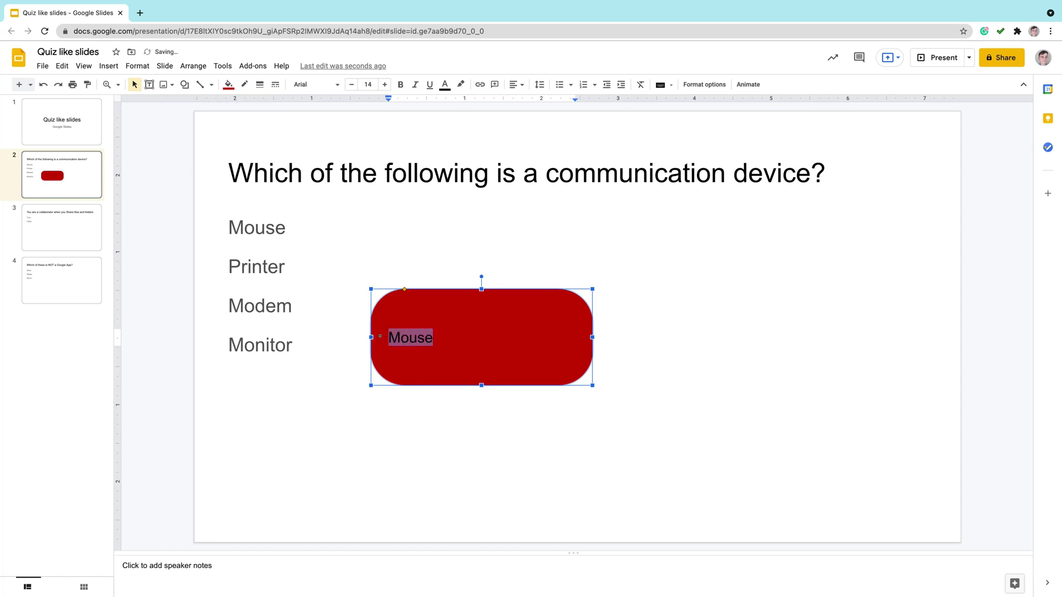
{"action": "left_click", "coordinate": [515, 84]}
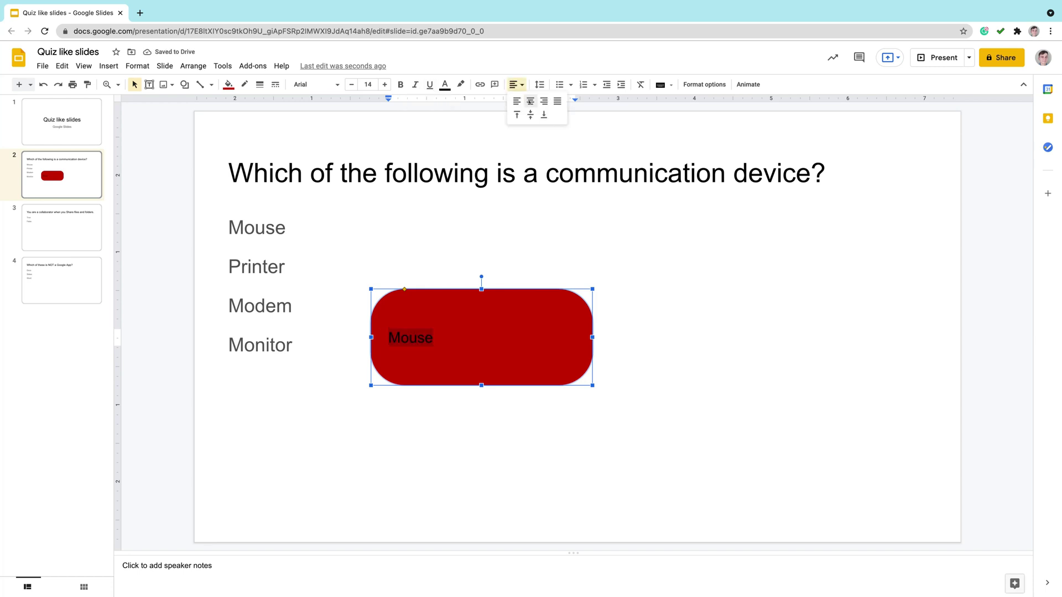
{"action": "left_click", "coordinate": [530, 101]}
{"action": "left_click", "coordinate": [515, 84]}
{"action": "left_click", "coordinate": [515, 84]}
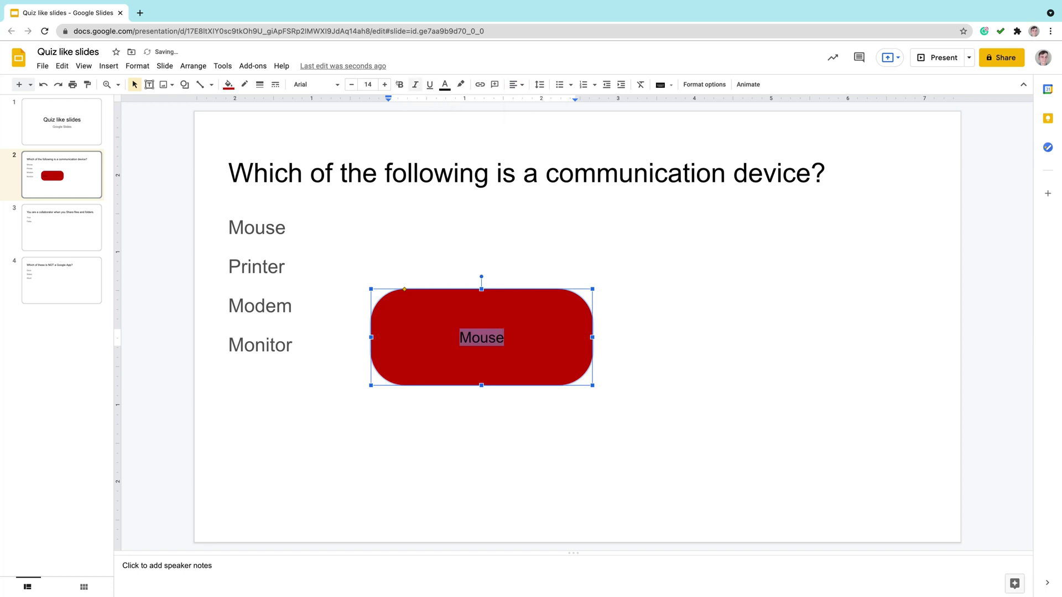
- Make the Mouse text bold, white and 25 pt
{"action": "left_click", "coordinate": [399, 84]}
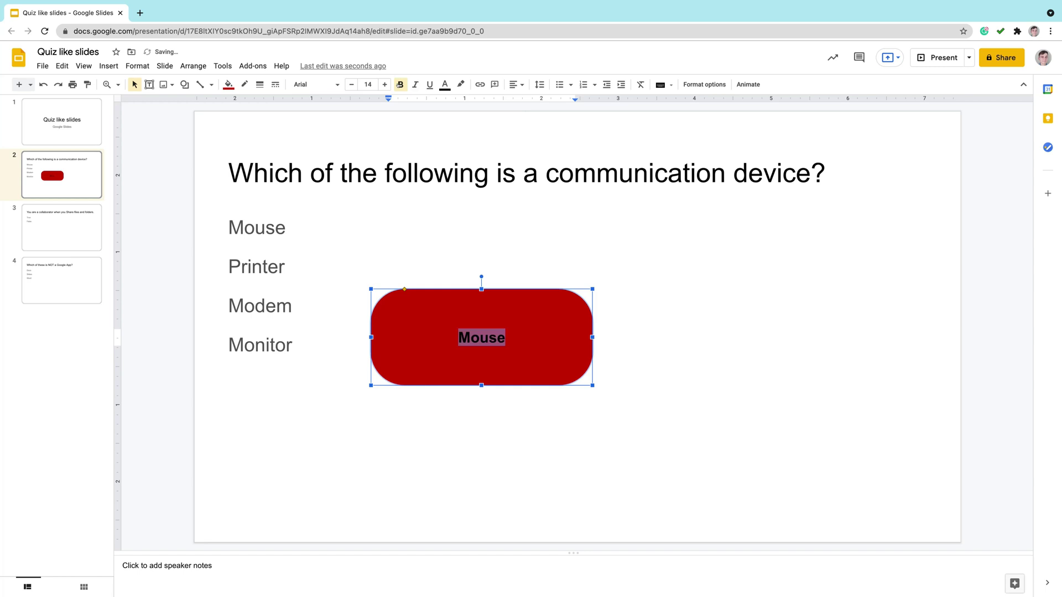
{"action": "left_click", "coordinate": [442, 84]}
{"action": "left_click", "coordinate": [551, 172]}
{"action": "left_click", "coordinate": [384, 85]}
{"action": "left_click", "coordinate": [385, 84]}
{"action": "left_click", "coordinate": [384, 84]}
{"action": "left_click", "coordinate": [384, 85]}
{"action": "left_click", "coordinate": [385, 84]}
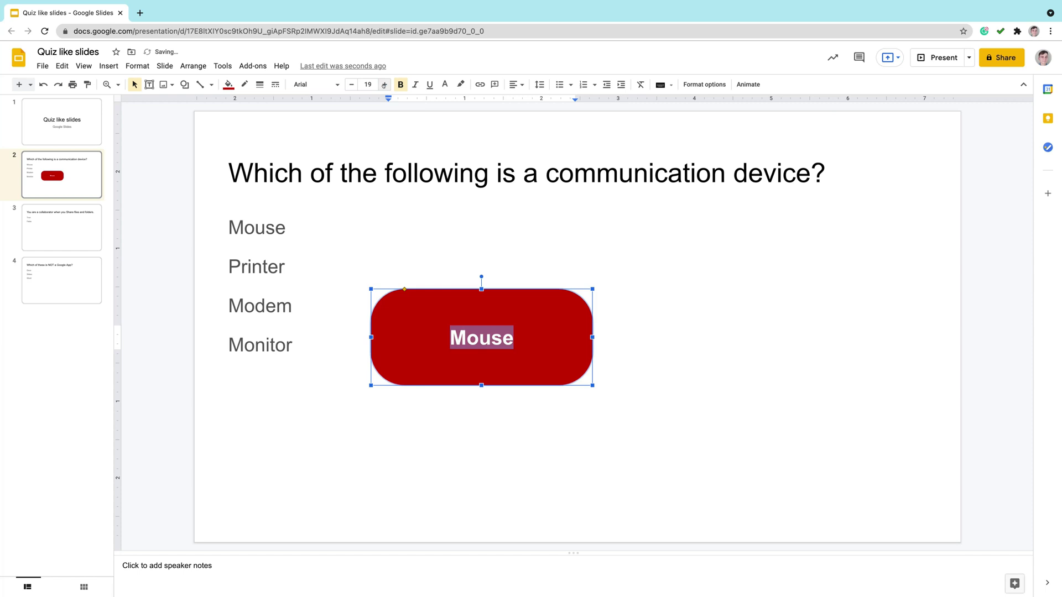
{"action": "left_click", "coordinate": [384, 84]}
{"action": "left_click", "coordinate": [384, 84]}
{"action": "left_click", "coordinate": [384, 85]}
{"action": "left_click", "coordinate": [384, 84]}
{"action": "left_click", "coordinate": [384, 85]}
{"action": "left_click", "coordinate": [385, 84]}
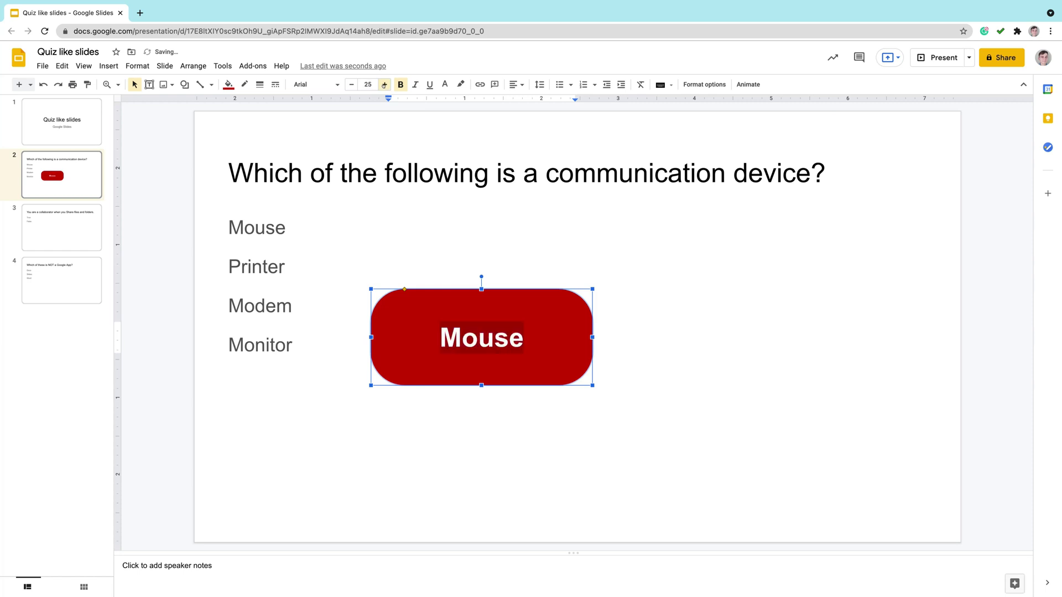
{"action": "left_click", "coordinate": [384, 85]}
{"action": "left_click", "coordinate": [385, 85]}
{"action": "left_click", "coordinate": [348, 84]}
{"action": "left_click", "coordinate": [349, 84]}
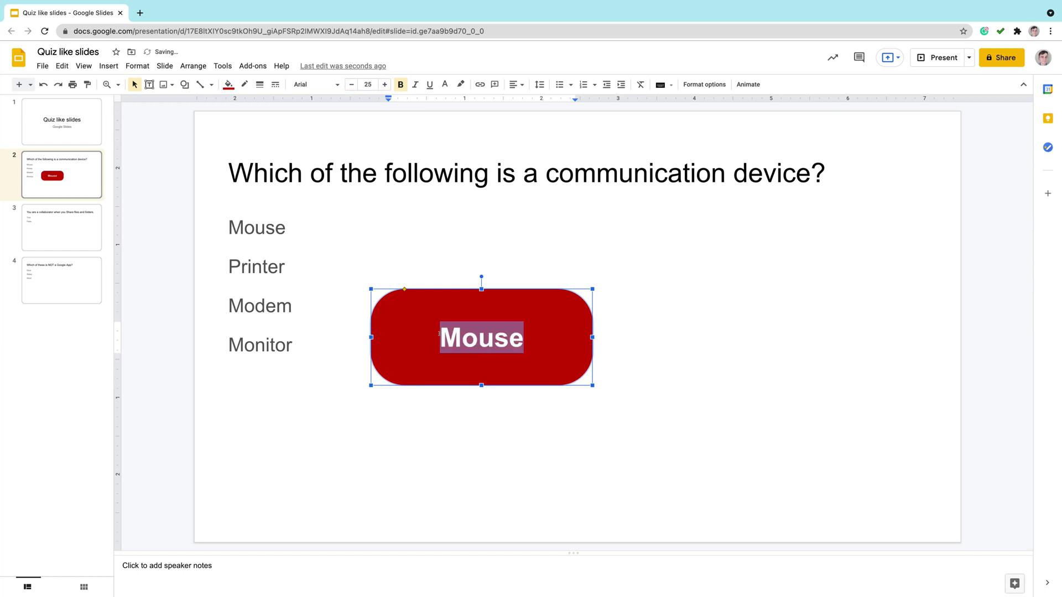
- Add a lowercase, non-bold '(a)' before Mouse
{"action": "left_click", "coordinate": [440, 334]}
{"action": "type", "text": "a"}
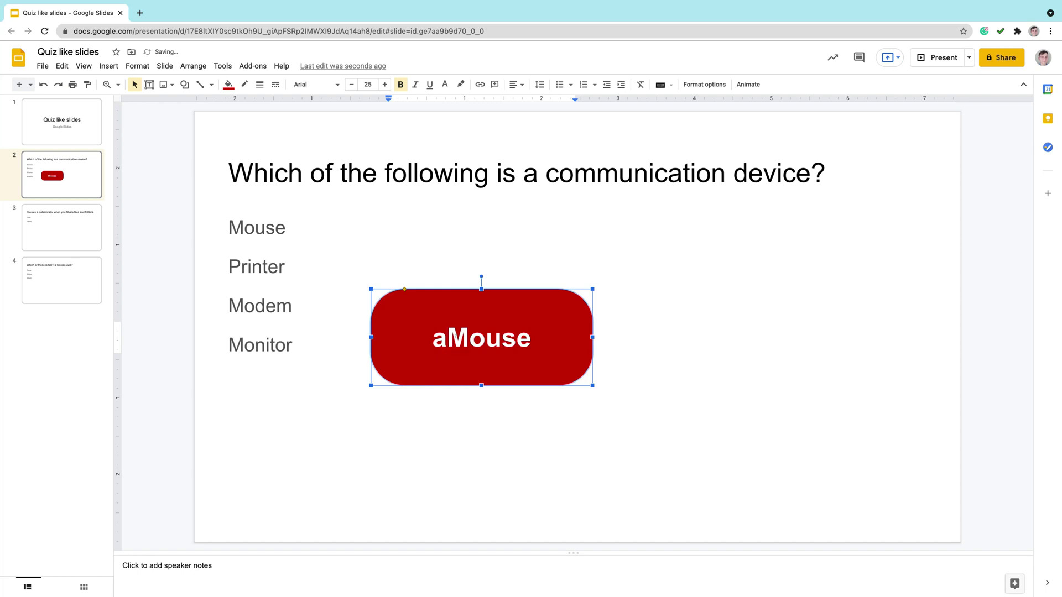
{"action": "mouse_move", "coordinate": [422, 339]}
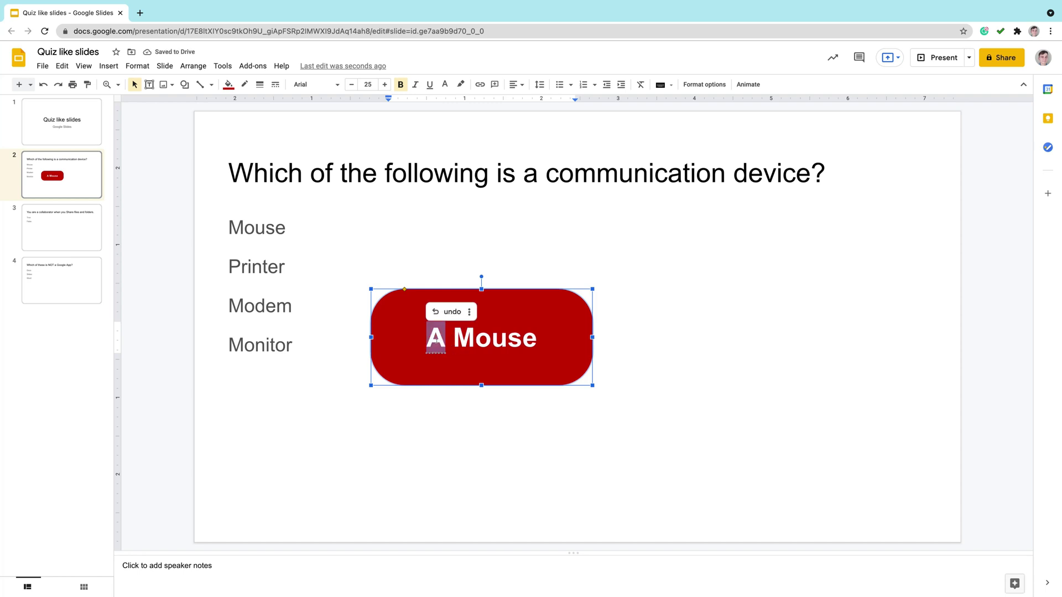
{"action": "key", "text": "ctrl+z"}
{"action": "type", "text": ")"}
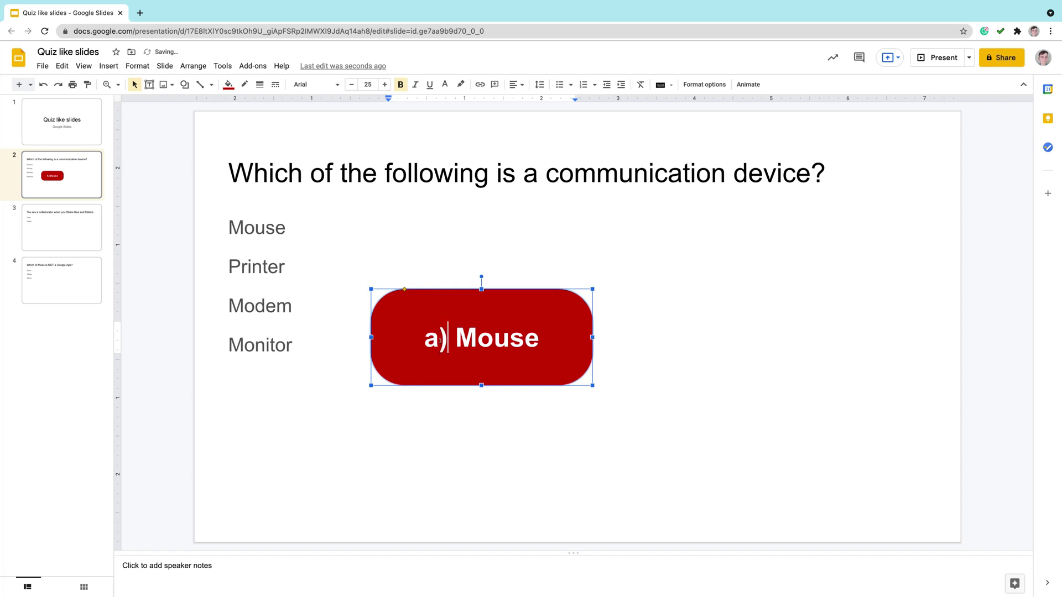
{"action": "key", "text": "Left"}
{"action": "key", "text": "Left"}
{"action": "type", "text": "("}
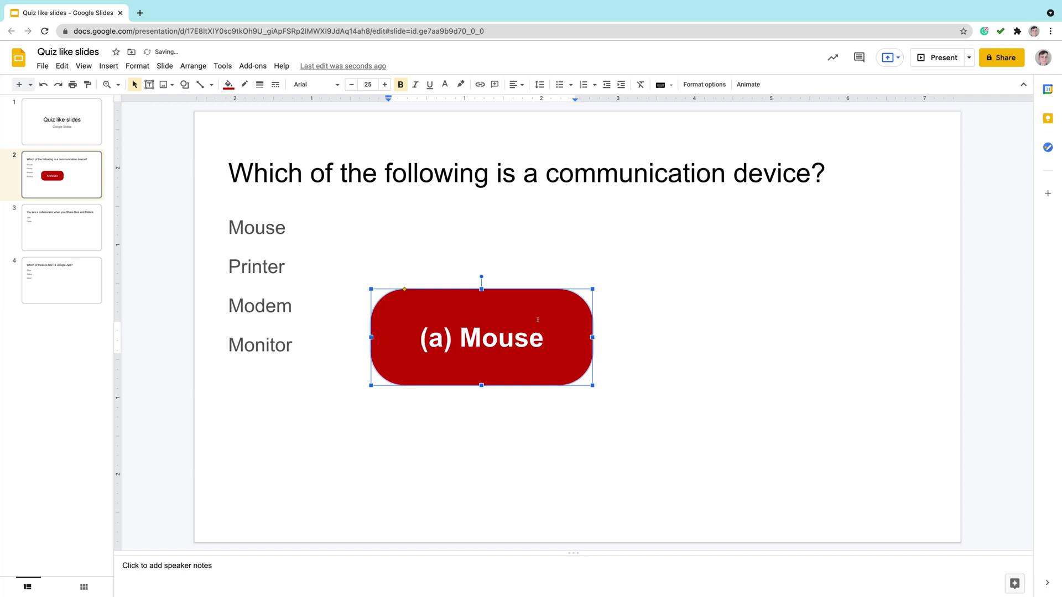
{"action": "key", "text": "Right"}
{"action": "key", "text": "Right"}
{"action": "key", "text": "Right"}
{"action": "key", "text": "Right"}
{"action": "key", "text": "Right"}
{"action": "left_click_drag", "start_coordinate": [460, 336], "coordinate": [415, 333]}
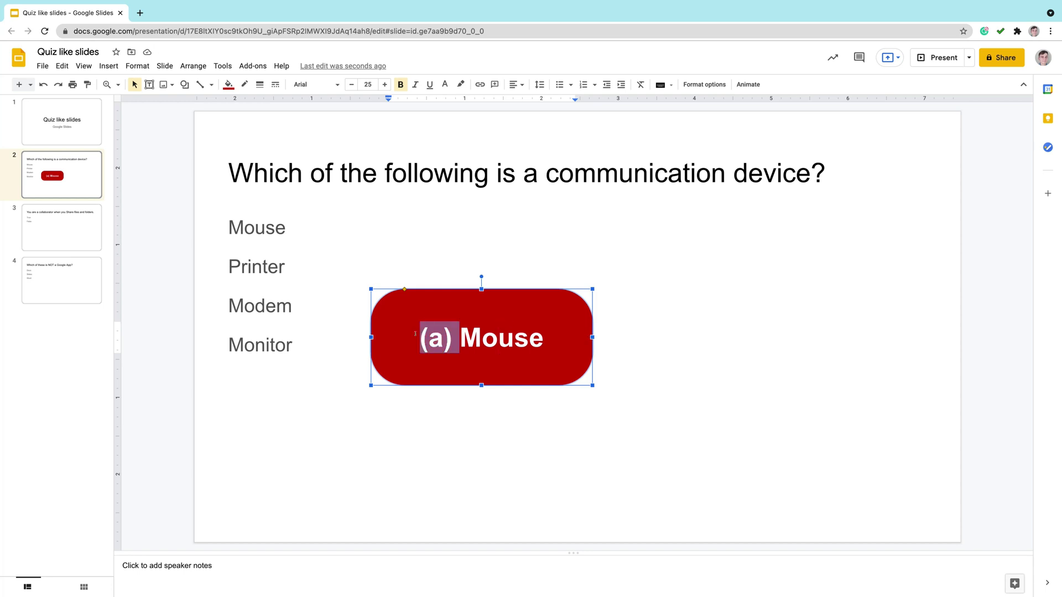
{"action": "left_click", "coordinate": [401, 84]}
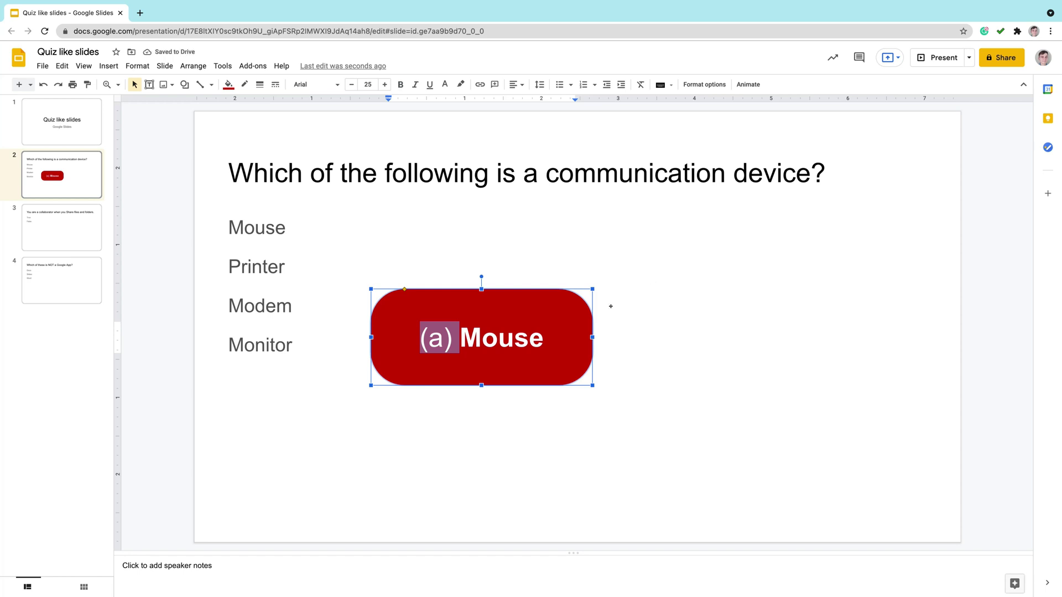
- Add a light drop shadow angled toward the lower left to the Mouse button
{"action": "left_click", "coordinate": [602, 330]}
{"action": "left_click", "coordinate": [575, 309]}
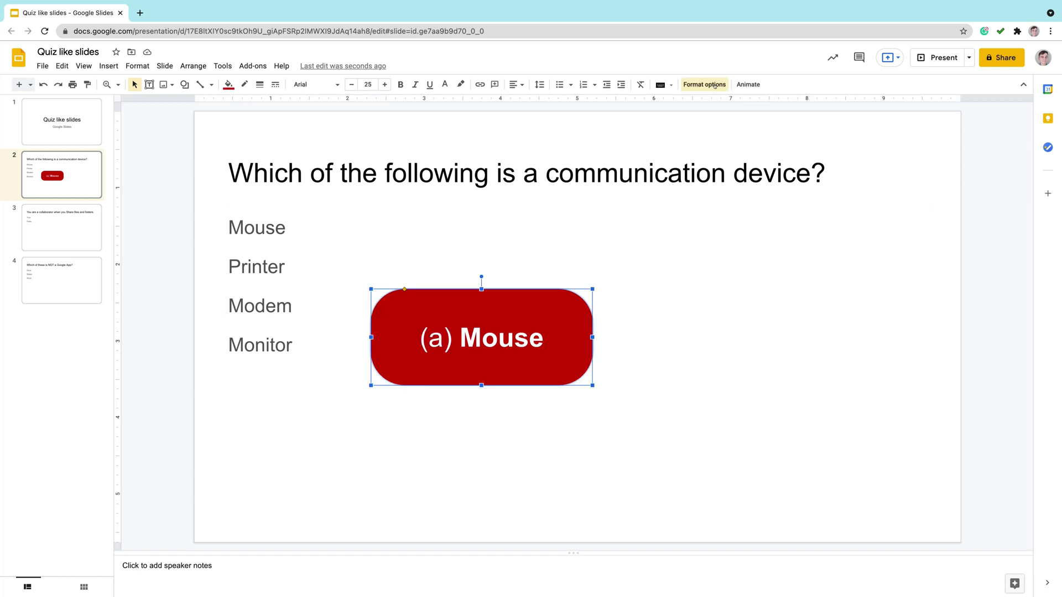
{"action": "left_click", "coordinate": [704, 84]}
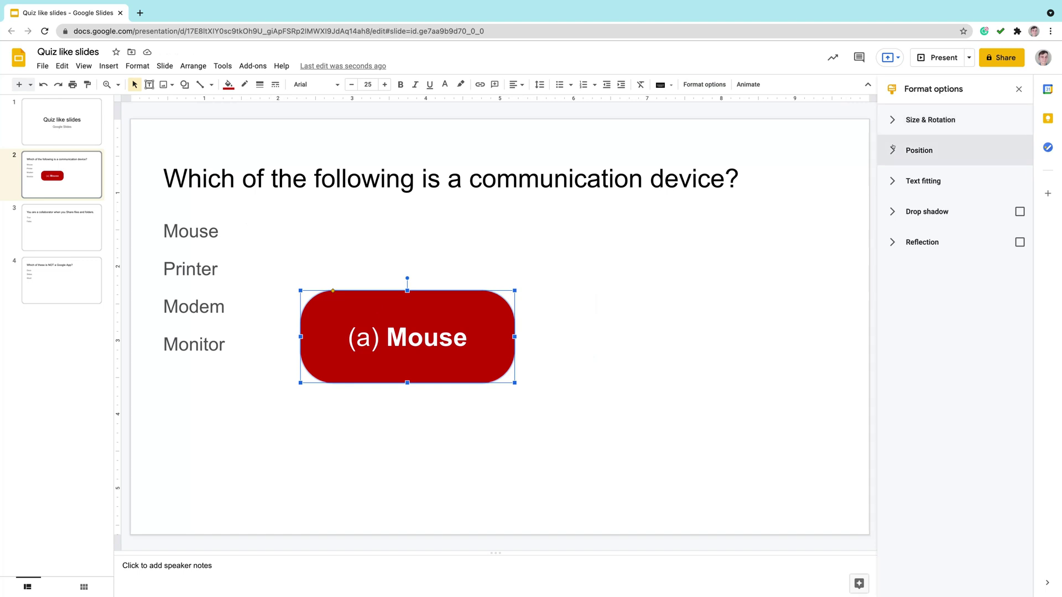
{"action": "left_click", "coordinate": [892, 211]}
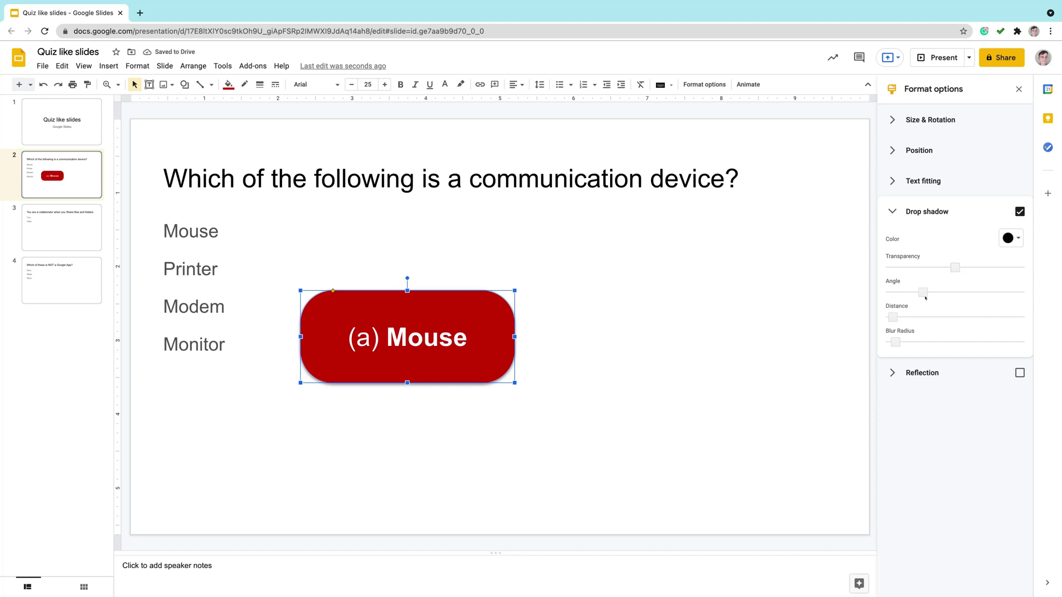
{"action": "left_click_drag", "start_coordinate": [908, 288], "coordinate": [941, 318]}
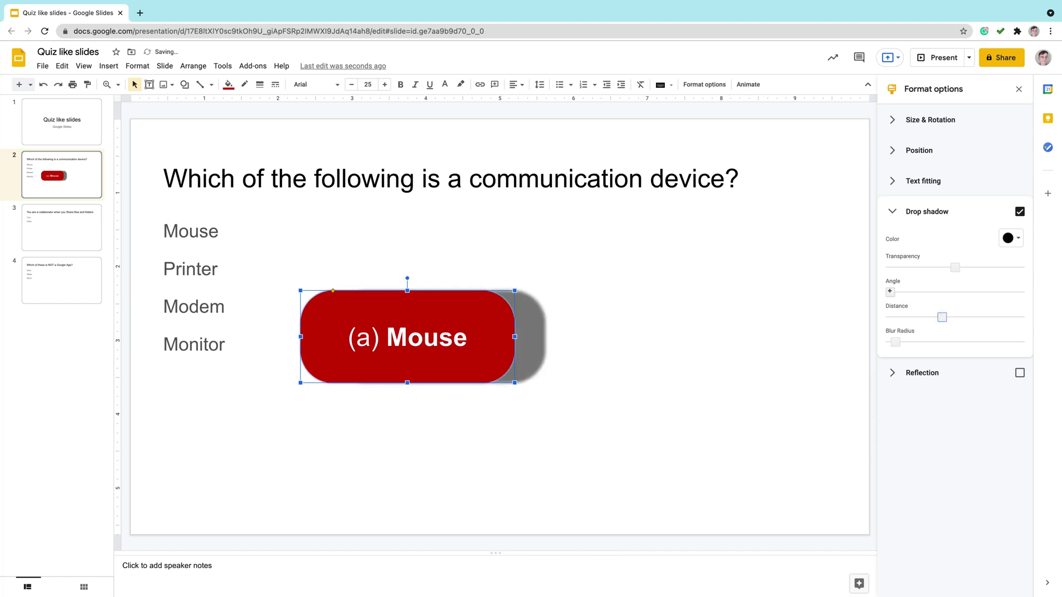
{"action": "left_click_drag", "start_coordinate": [890, 291], "coordinate": [893, 341]}
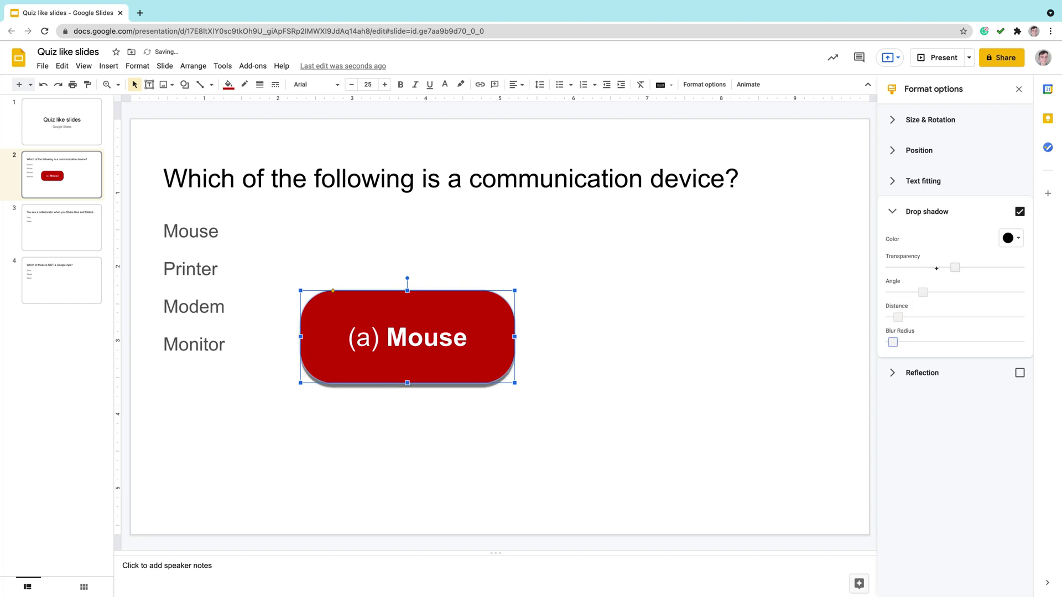
{"action": "left_click_drag", "start_coordinate": [936, 269], "coordinate": [927, 267]}
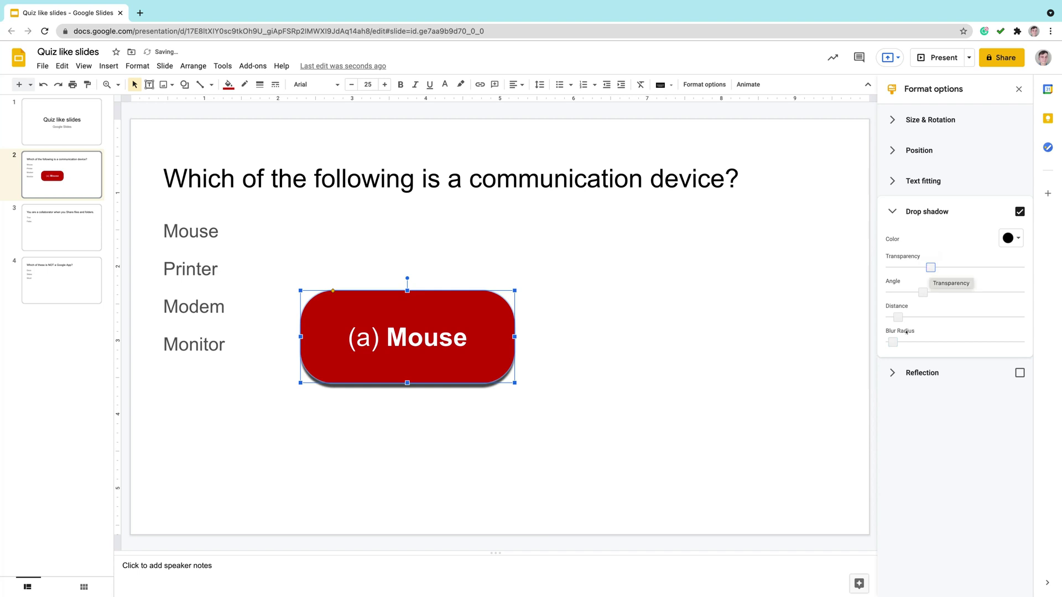
{"action": "left_click_drag", "start_coordinate": [916, 266], "coordinate": [982, 267]}
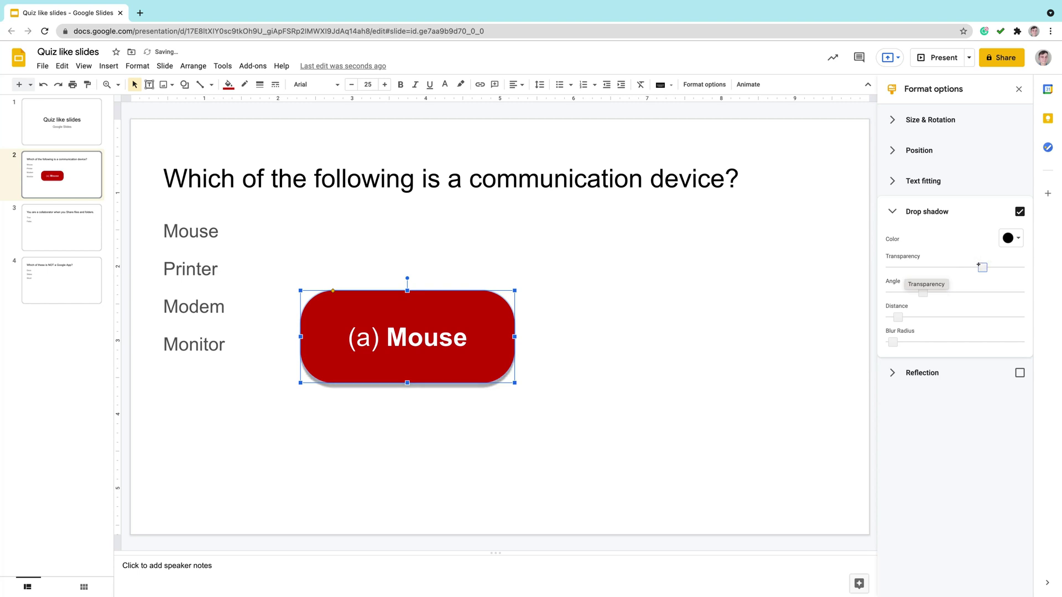
{"action": "left_click", "coordinate": [893, 211]}
{"action": "left_click", "coordinate": [650, 266]}
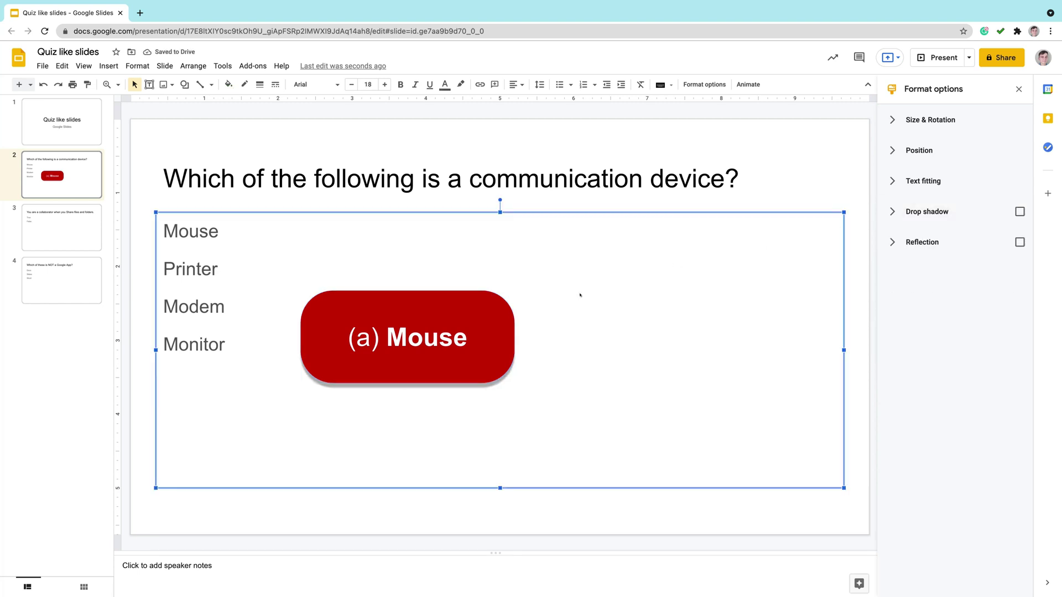
- Move the Mouse button onto the guide and paste copies into a 2×2 grid
{"action": "left_click", "coordinate": [460, 313]}
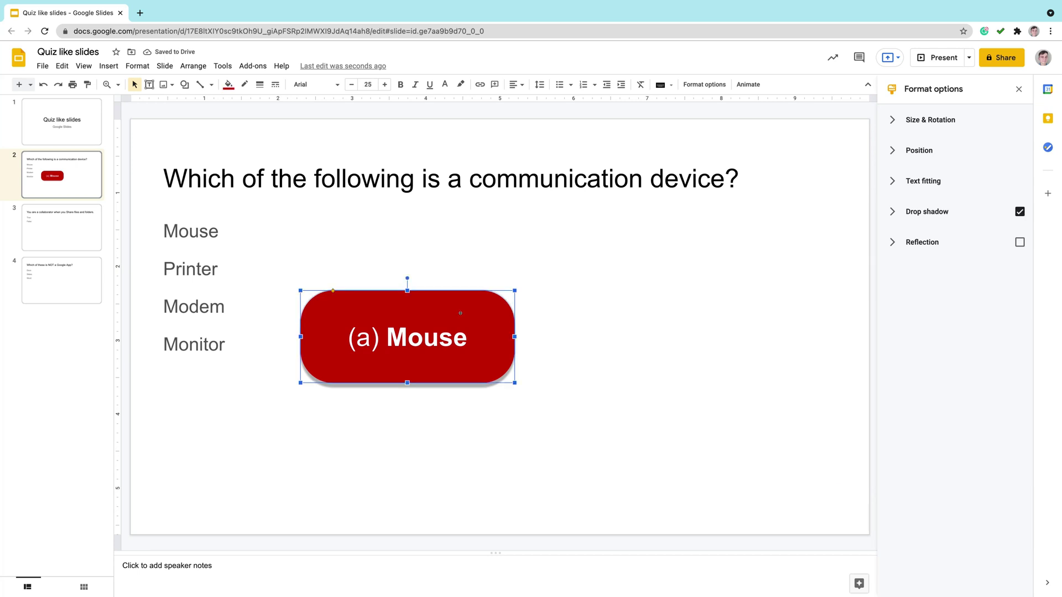
{"action": "left_click_drag", "start_coordinate": [460, 313], "coordinate": [672, 305]}
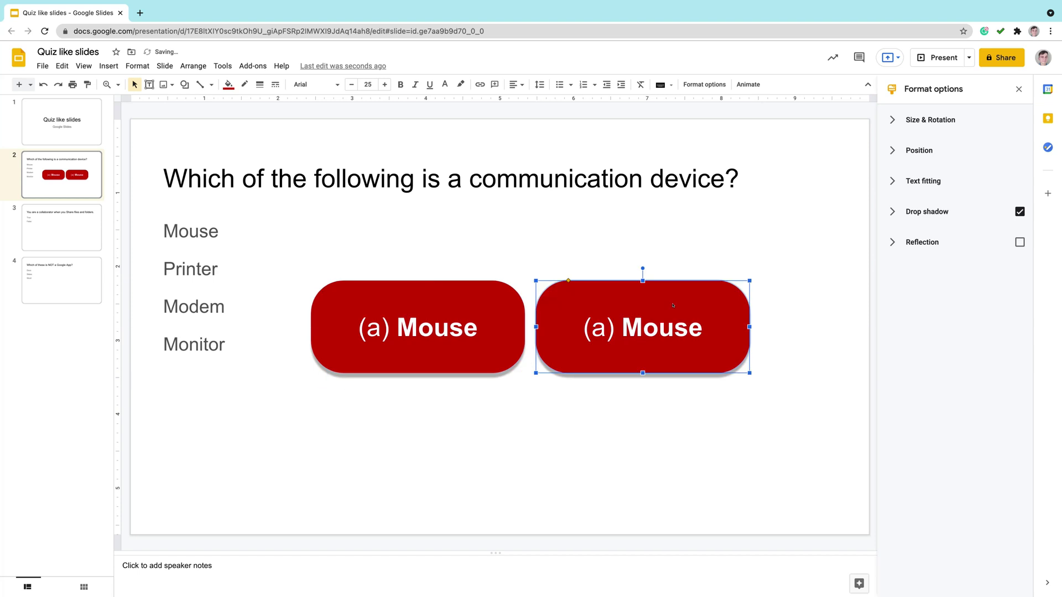
{"action": "key", "text": "ctrl+v"}
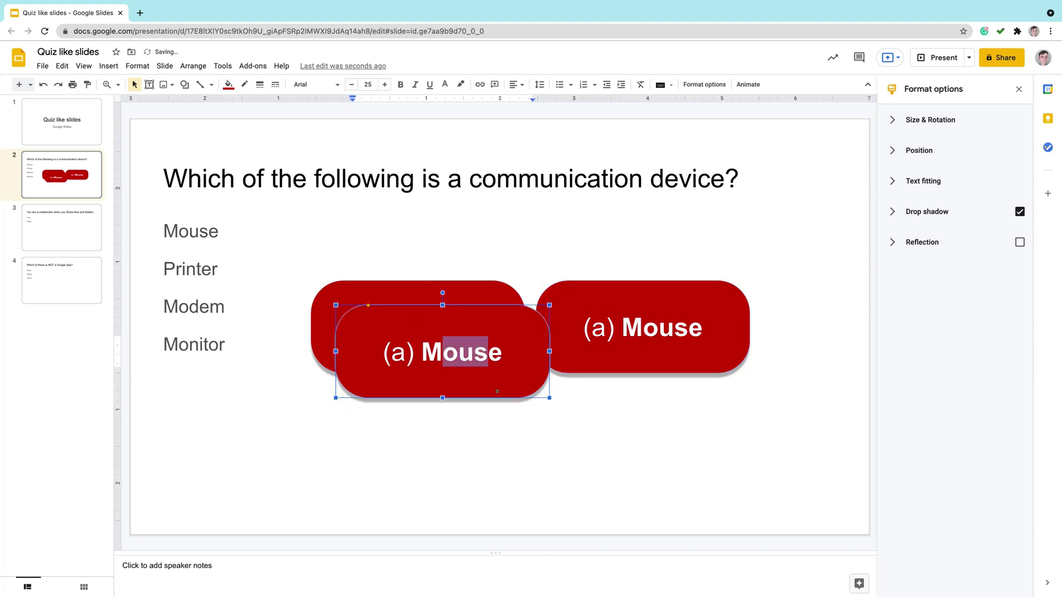
{"action": "left_click_drag", "start_coordinate": [497, 391], "coordinate": [511, 402]}
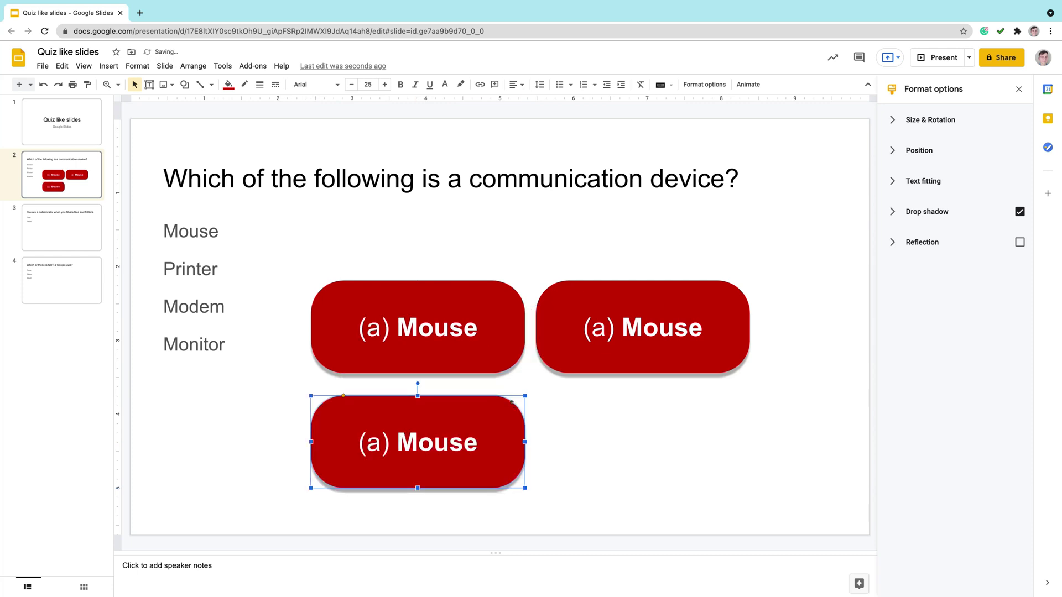
{"action": "key", "text": "ctrl+v"}
{"action": "left_click_drag", "start_coordinate": [403, 323], "coordinate": [576, 405]}
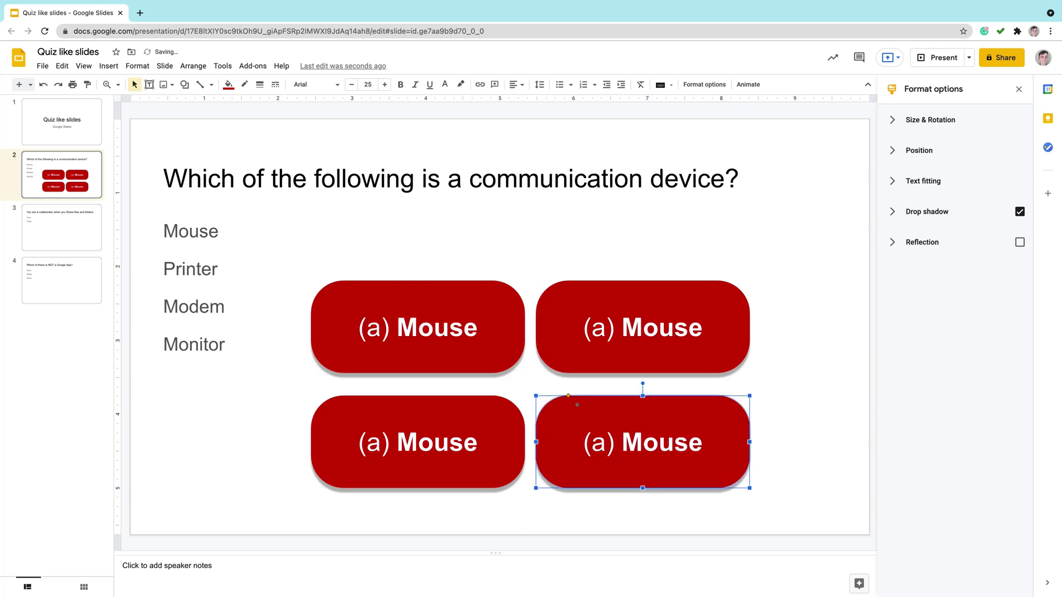
- Relabel the top-right button as (b) Printer
{"action": "left_click", "coordinate": [576, 305]}
{"action": "left_click", "coordinate": [598, 330]}
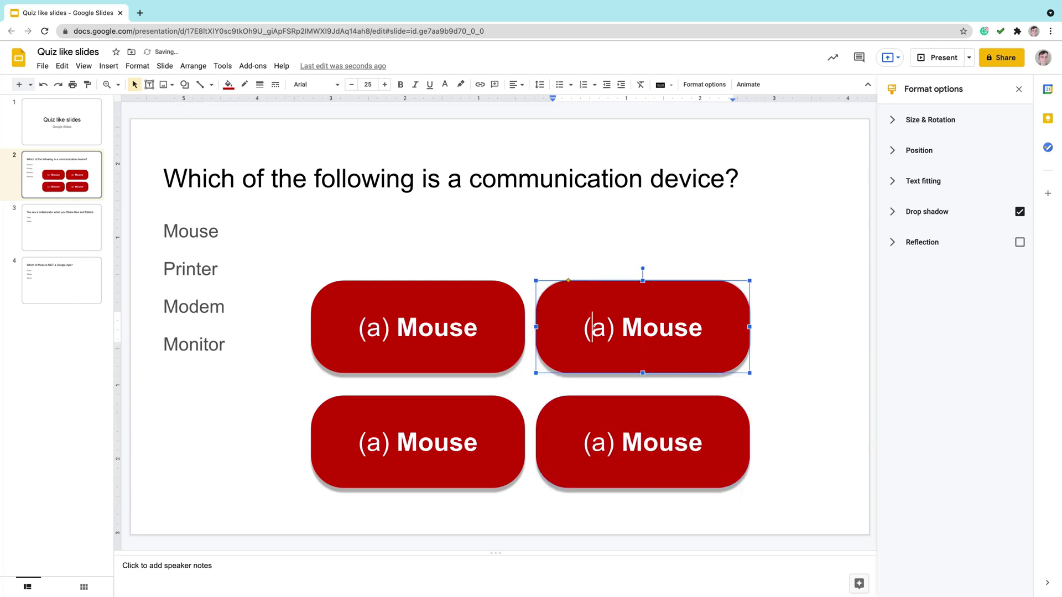
{"action": "double_click", "coordinate": [597, 330]}
{"action": "type", "text": "b"}
{"action": "left_click_drag", "start_coordinate": [621, 329], "coordinate": [701, 328]}
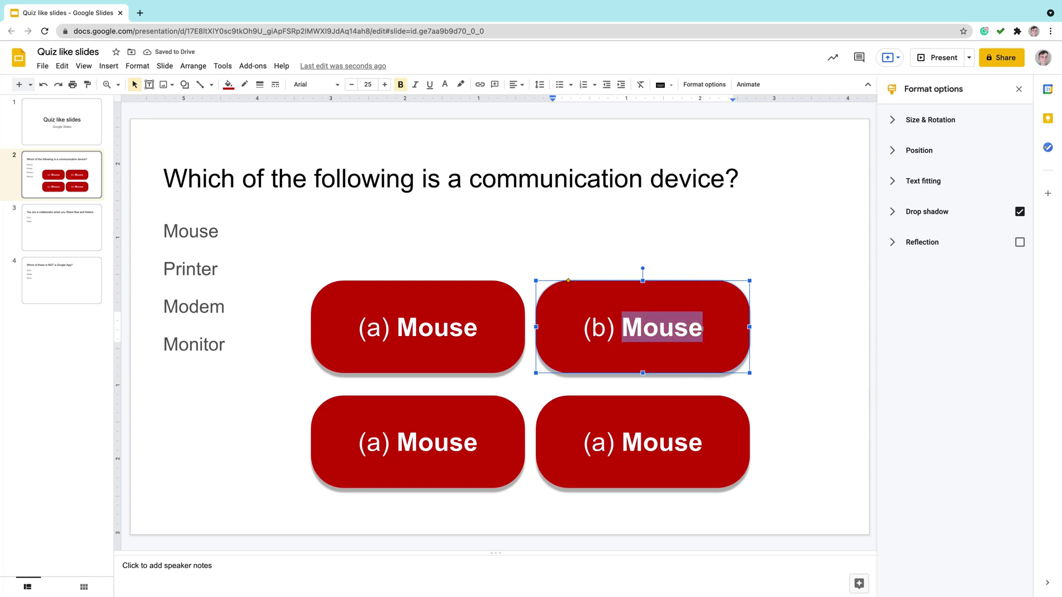
{"action": "type", "text": "Printer"}
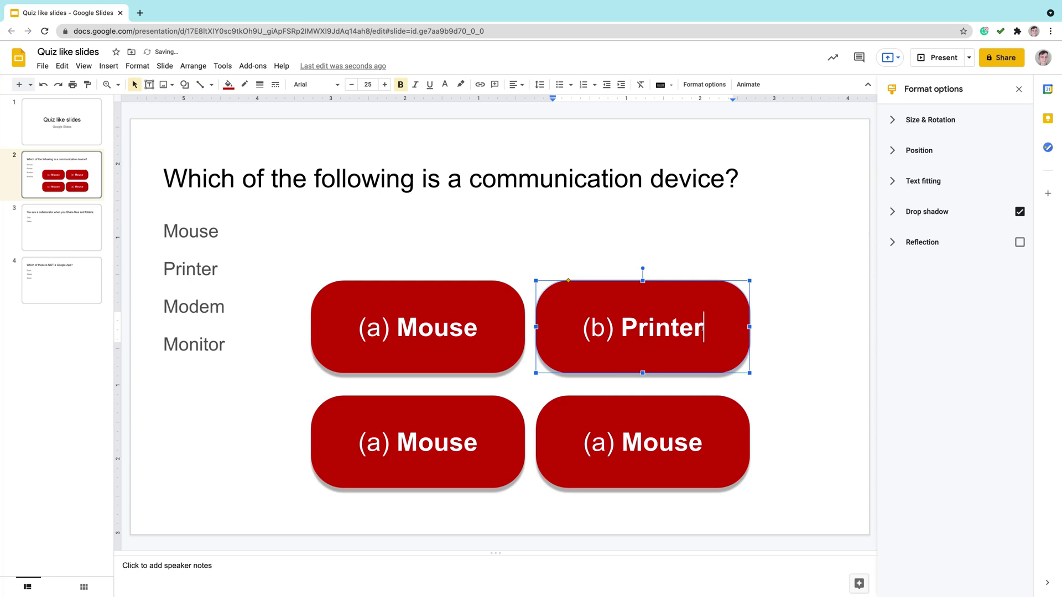
- Relabel the bottom buttons as (c) Modem and (d) Monitor
{"action": "left_click", "coordinate": [370, 442]}
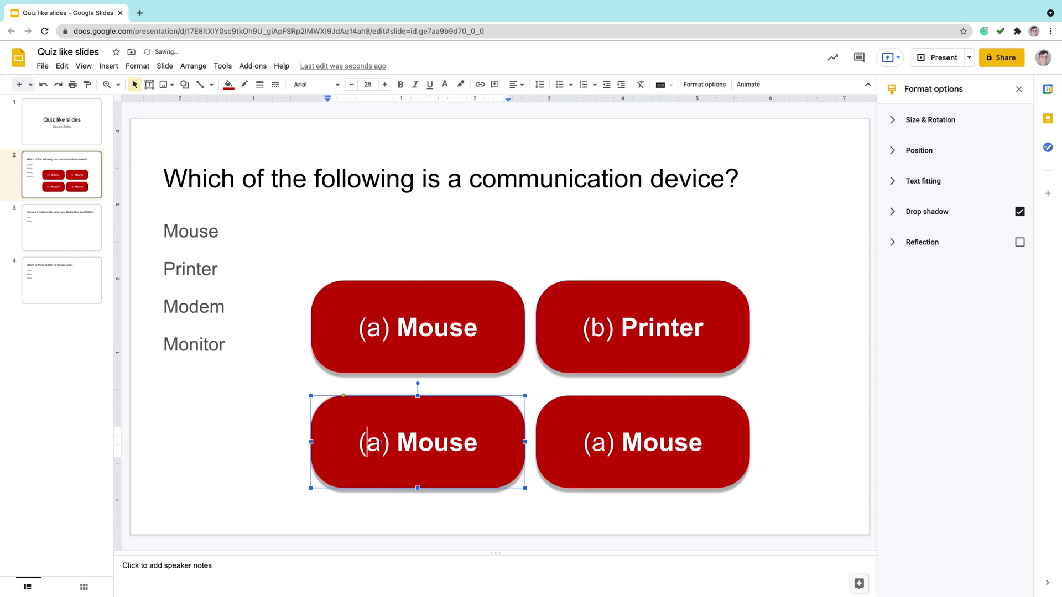
{"action": "double_click", "coordinate": [369, 442]}
{"action": "type", "text": "c"}
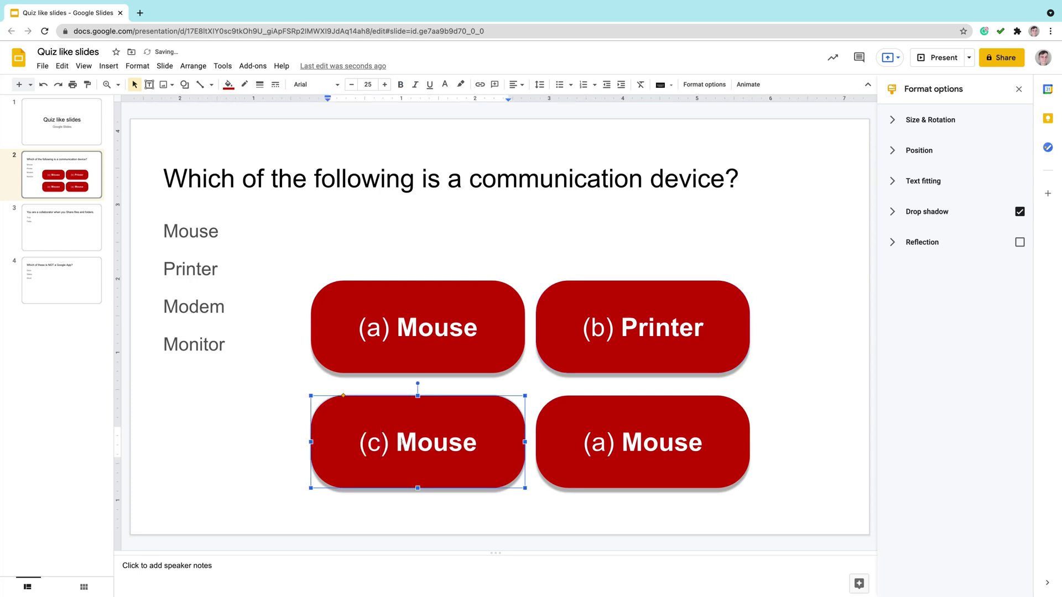
{"action": "left_click_drag", "start_coordinate": [396, 443], "coordinate": [471, 444]}
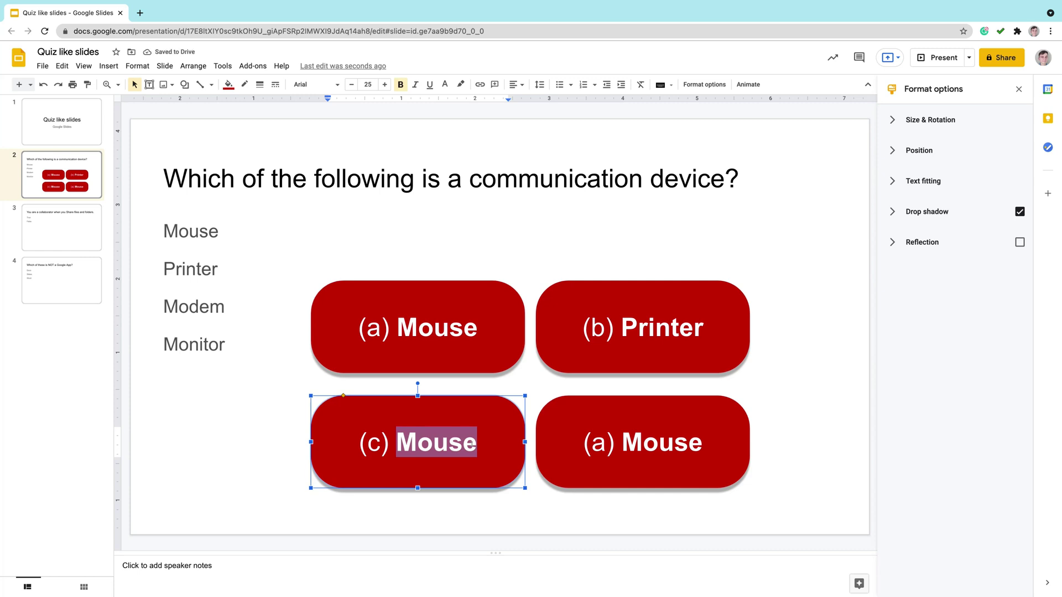
{"action": "type", "text": "Modem"}
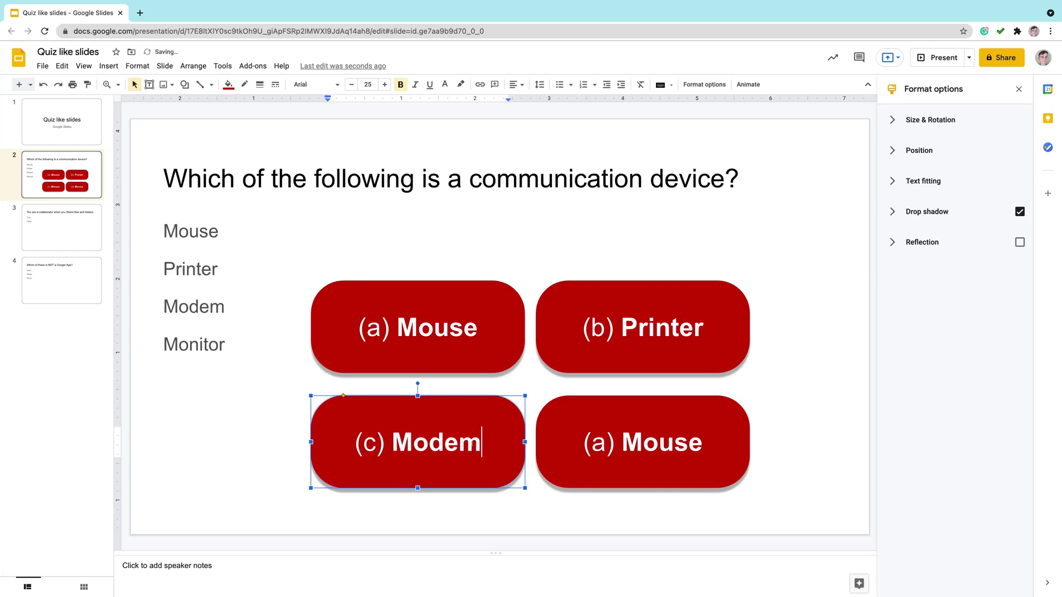
{"action": "double_click", "coordinate": [598, 442]}
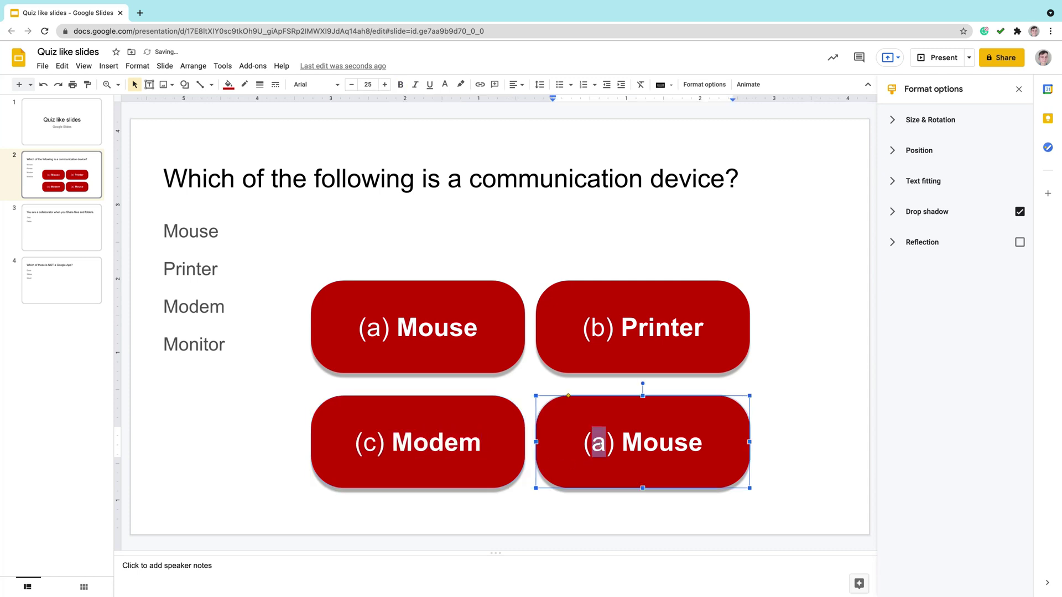
{"action": "type", "text": "d"}
{"action": "left_click_drag", "start_coordinate": [642, 442], "coordinate": [703, 442]}
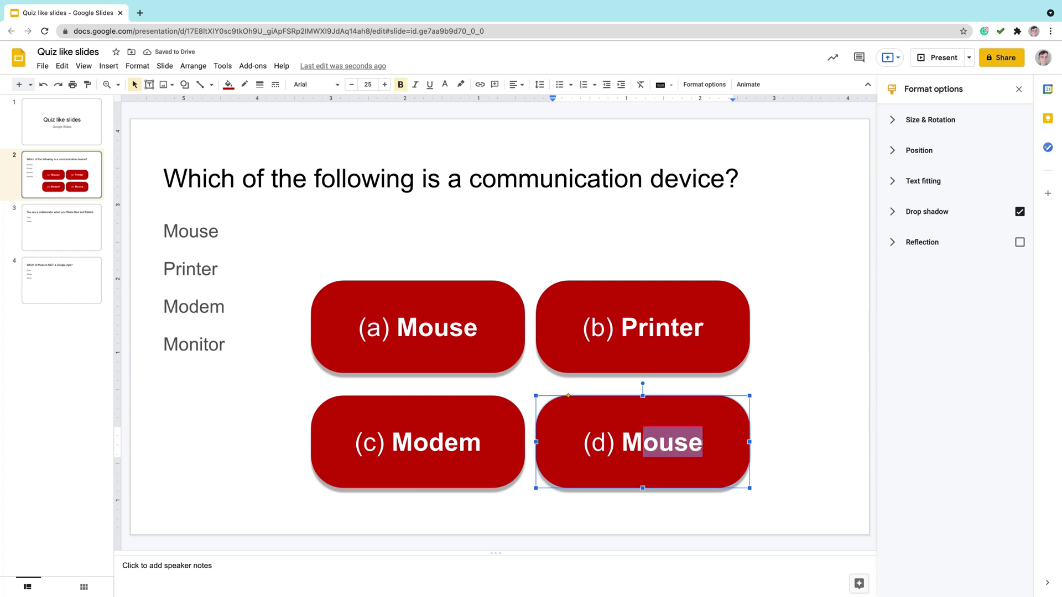
{"action": "type", "text": "onitor"}
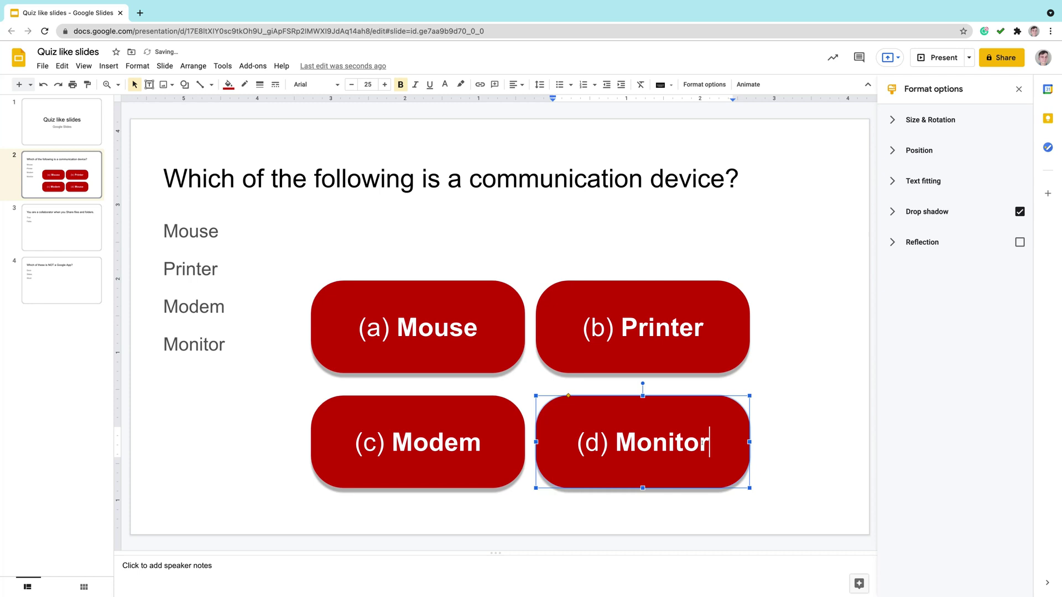
{"action": "left_click", "coordinate": [581, 293]}
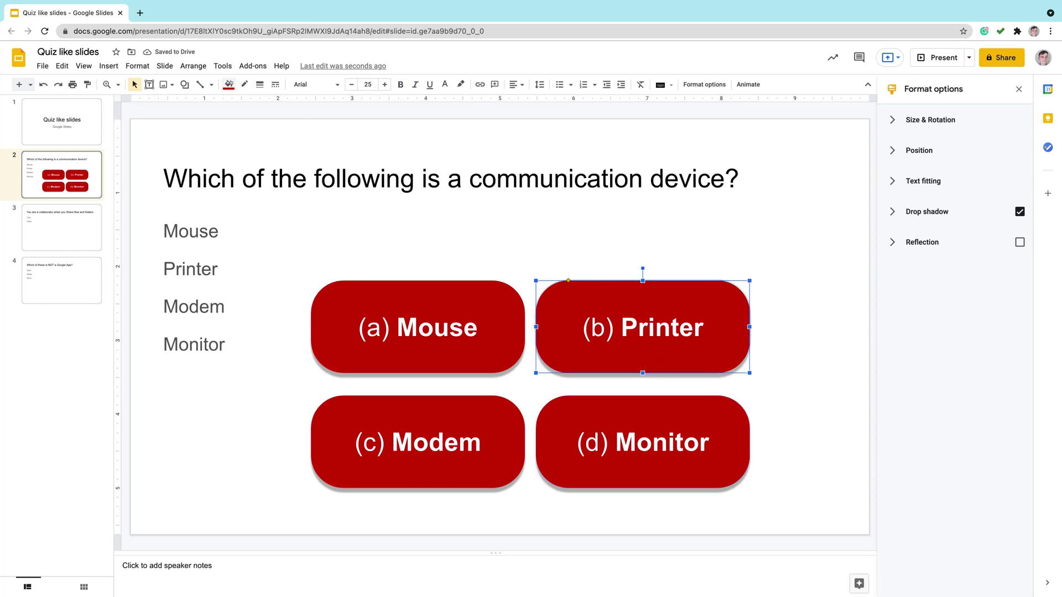
- Fill the Printer button gold, Modem green and Monitor blue
{"action": "left_click", "coordinate": [227, 84]}
{"action": "left_click", "coordinate": [267, 252]}
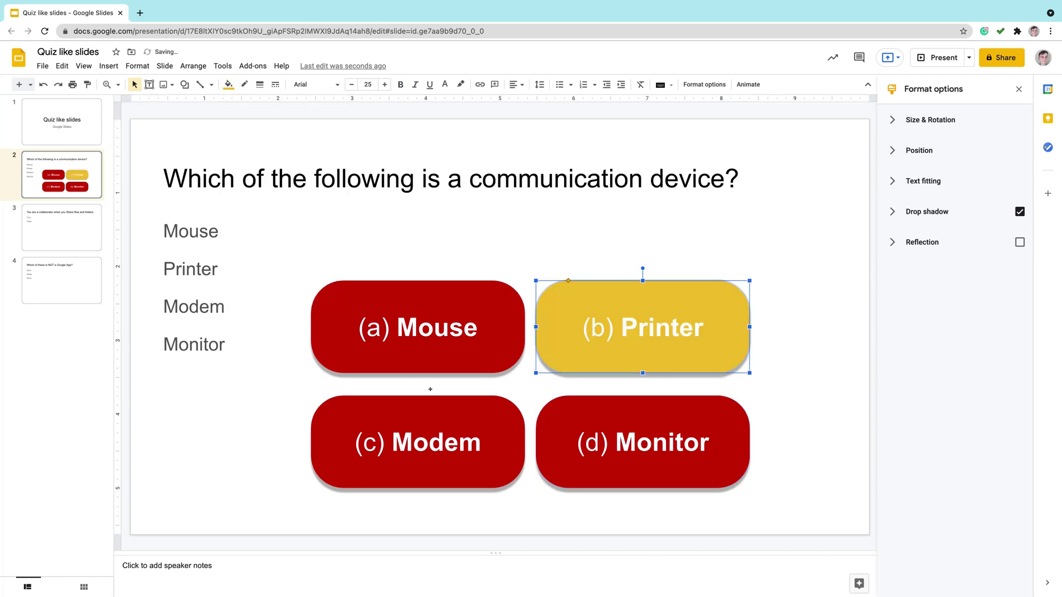
{"action": "left_click", "coordinate": [455, 404]}
{"action": "left_click", "coordinate": [228, 84]}
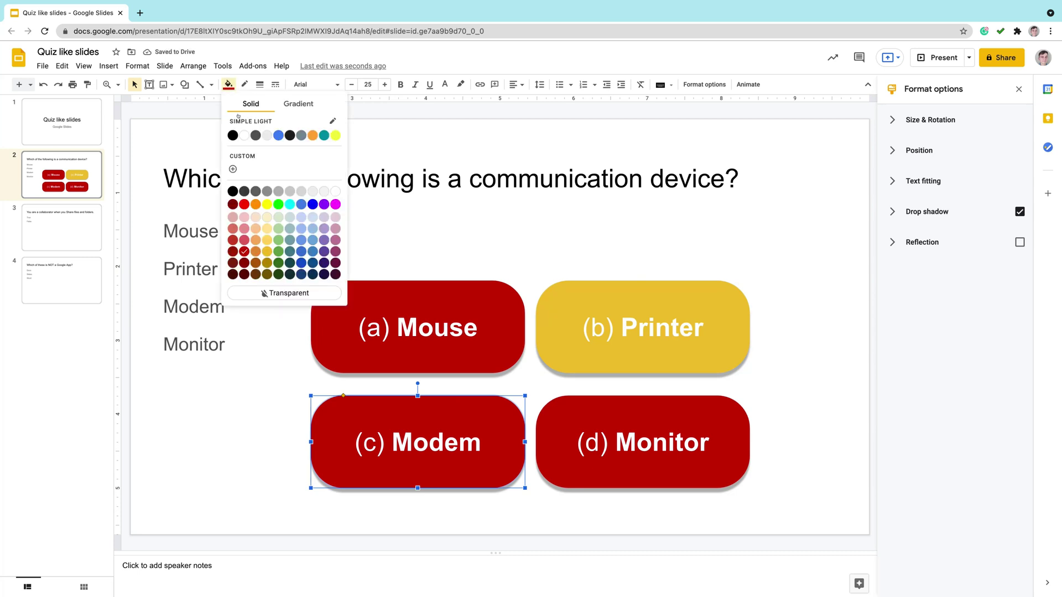
{"action": "left_click", "coordinate": [279, 251]}
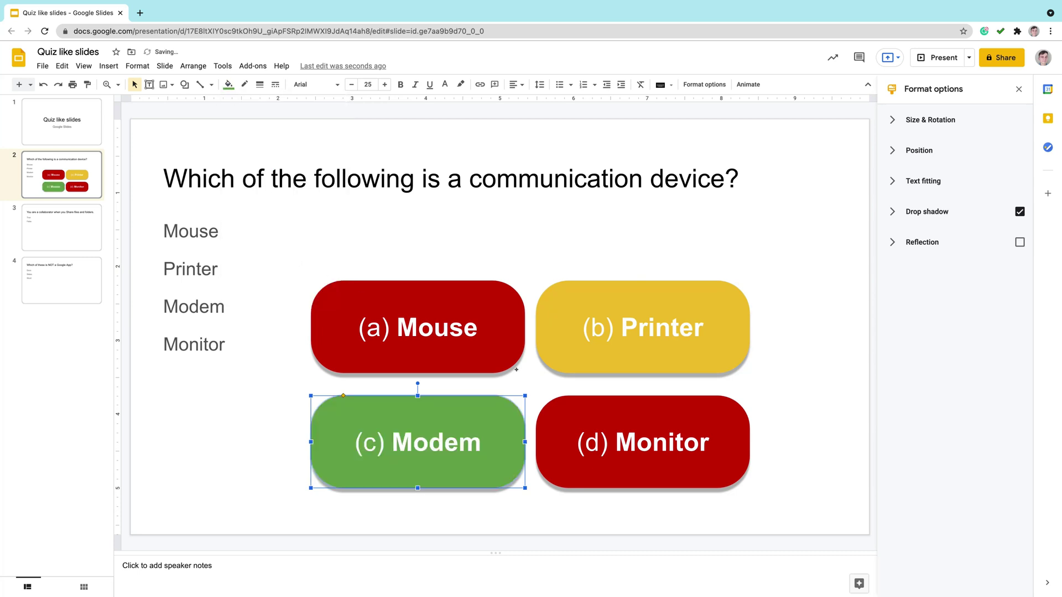
{"action": "left_click", "coordinate": [612, 402]}
{"action": "left_click", "coordinate": [228, 84]}
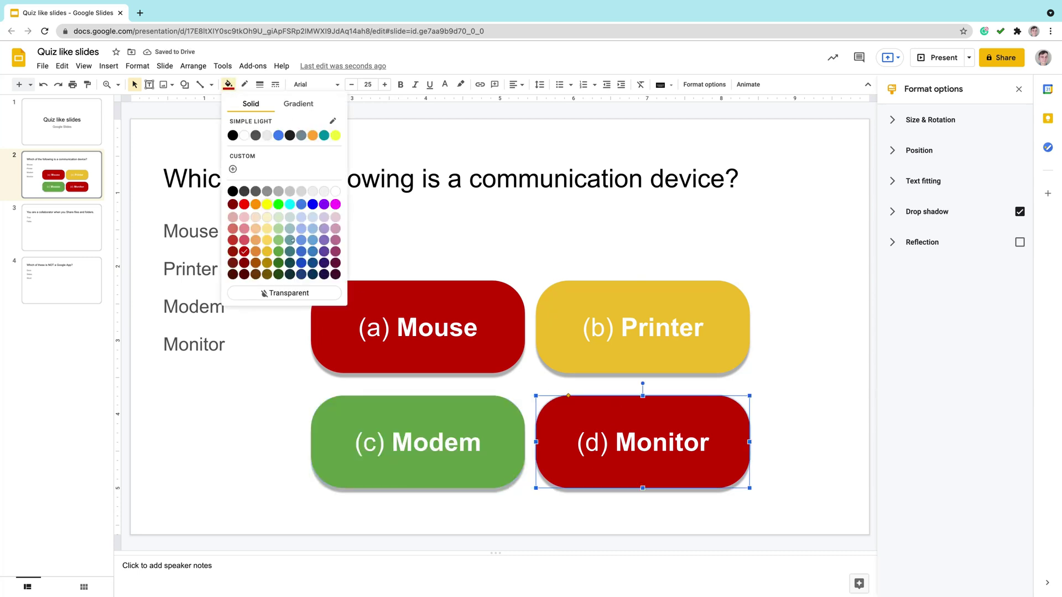
{"action": "left_click", "coordinate": [306, 252]}
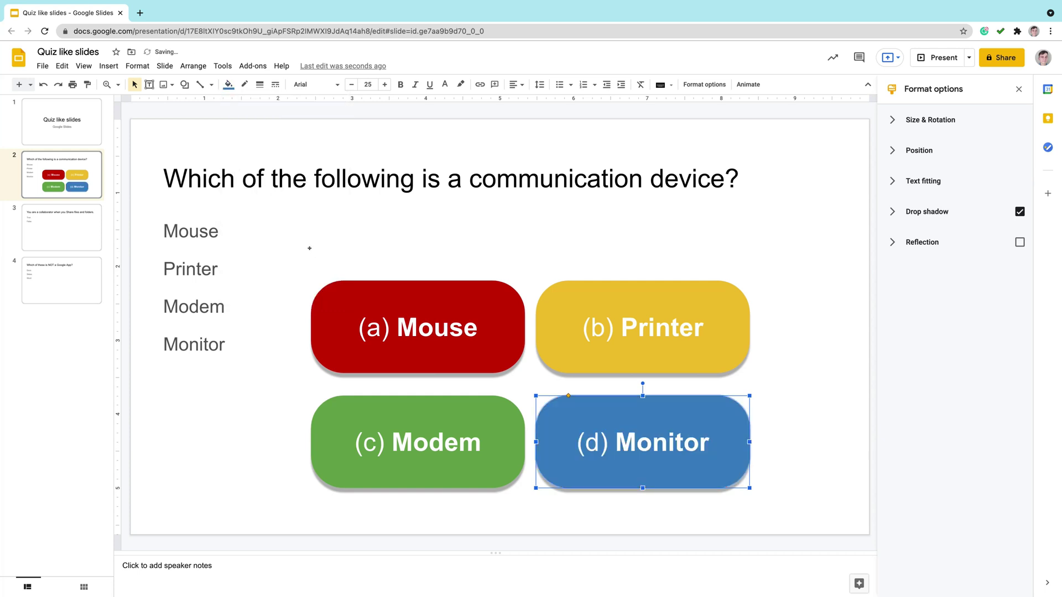
- Delete the plain answer list and centre the four-button grid on the slide
{"action": "left_click", "coordinate": [201, 231]}
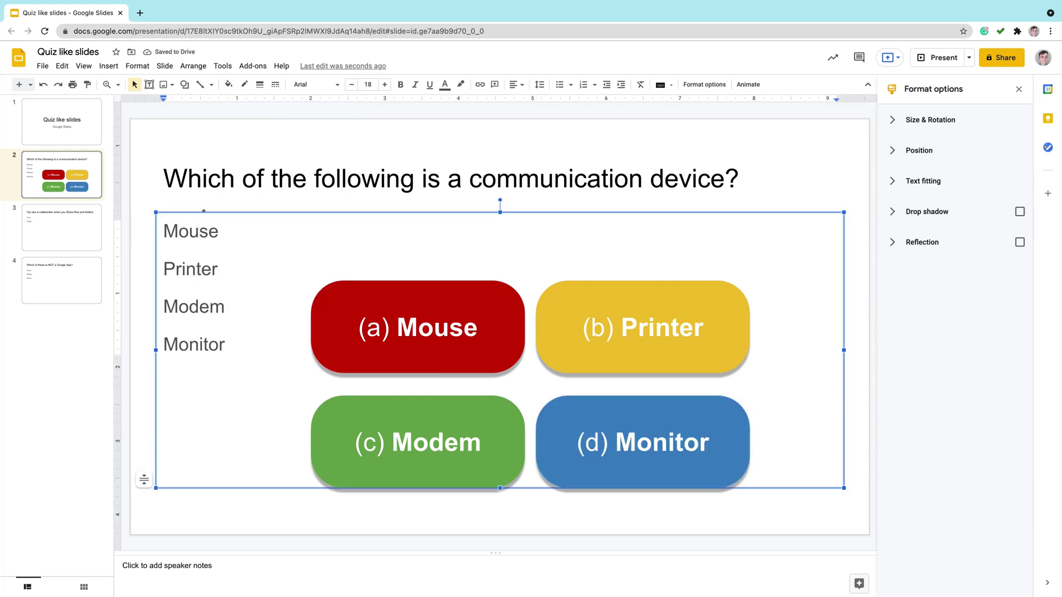
{"action": "key", "text": "Delete"}
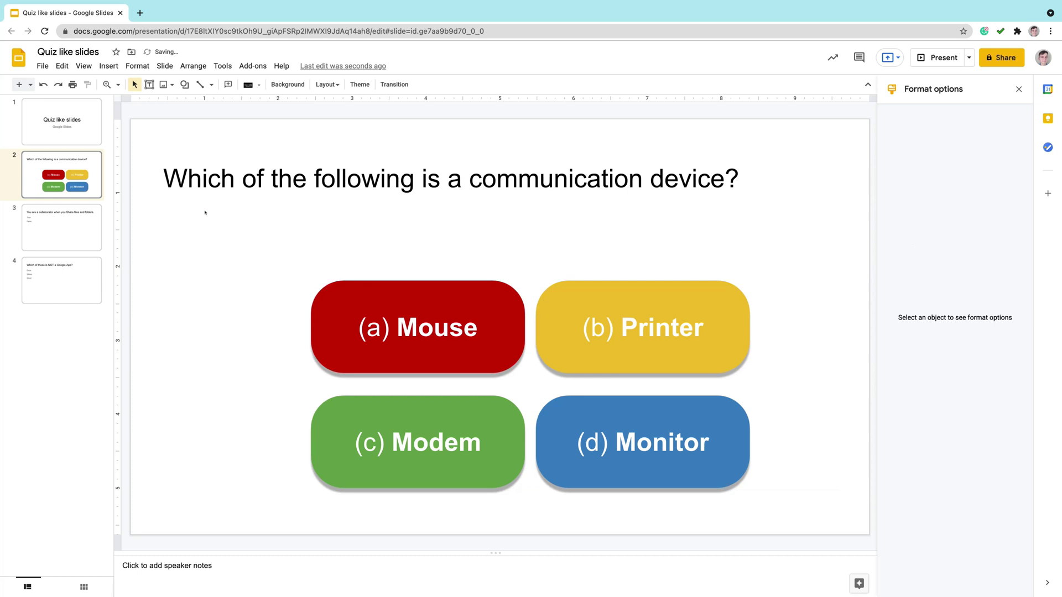
{"action": "left_click_drag", "start_coordinate": [238, 236], "coordinate": [802, 520]}
{"action": "left_click_drag", "start_coordinate": [711, 357], "coordinate": [682, 383]}
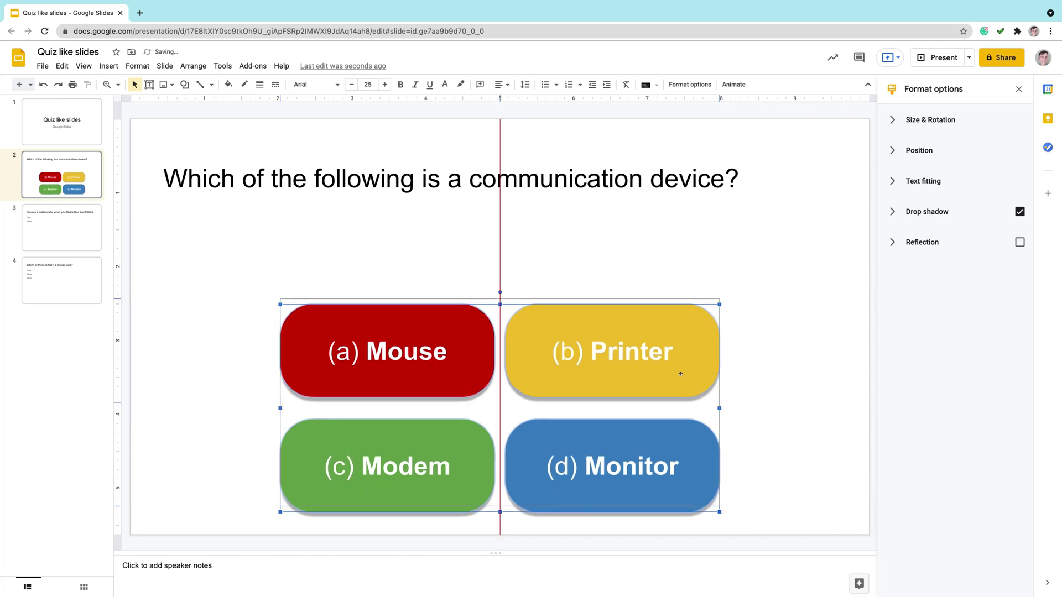
{"action": "left_click_drag", "start_coordinate": [680, 374], "coordinate": [680, 366]}
- Make the title box taller, centre the question, and set it to 36 pt
{"action": "left_click", "coordinate": [423, 166]}
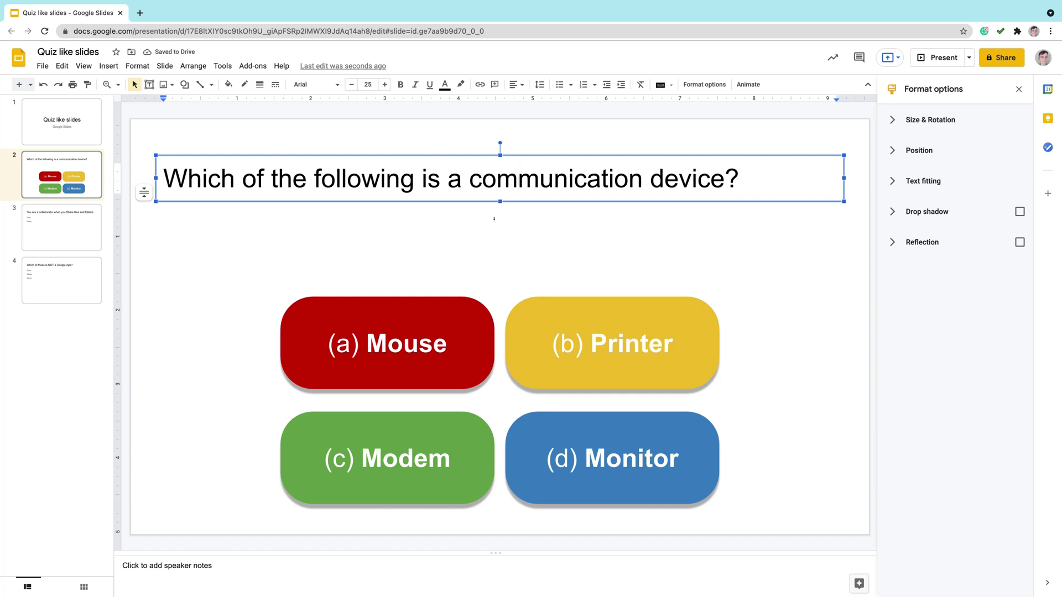
{"action": "left_click_drag", "start_coordinate": [494, 218], "coordinate": [494, 253]}
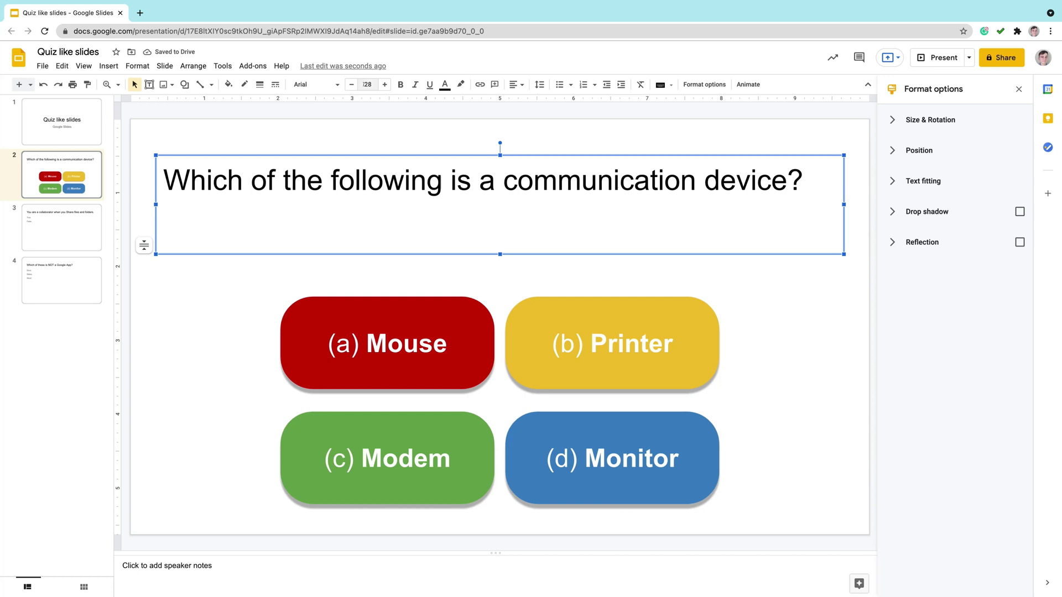
{"action": "left_click", "coordinate": [522, 86]}
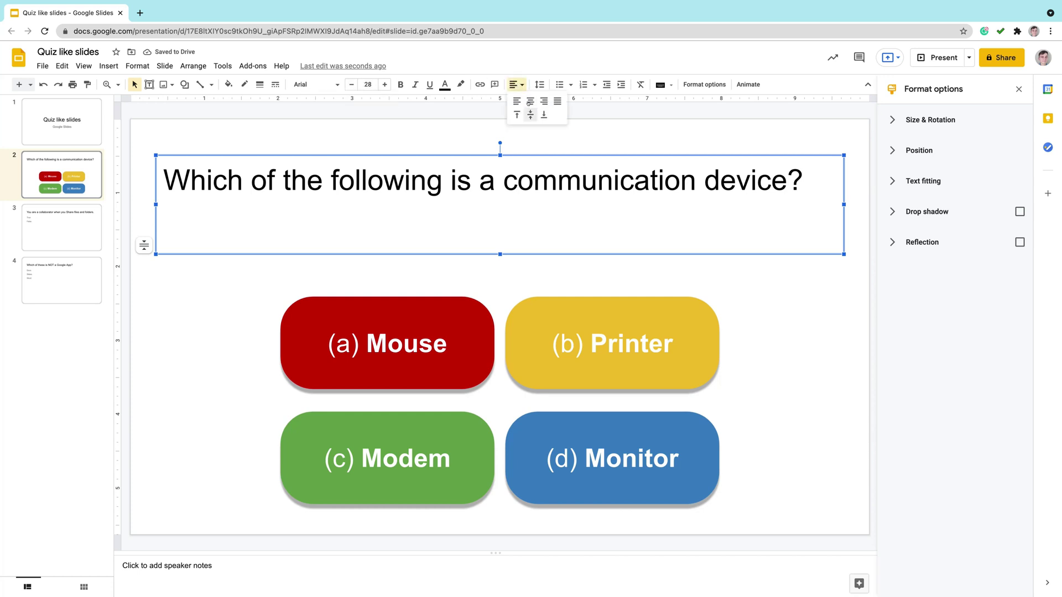
{"action": "left_click", "coordinate": [529, 103]}
{"action": "left_click", "coordinate": [384, 84]}
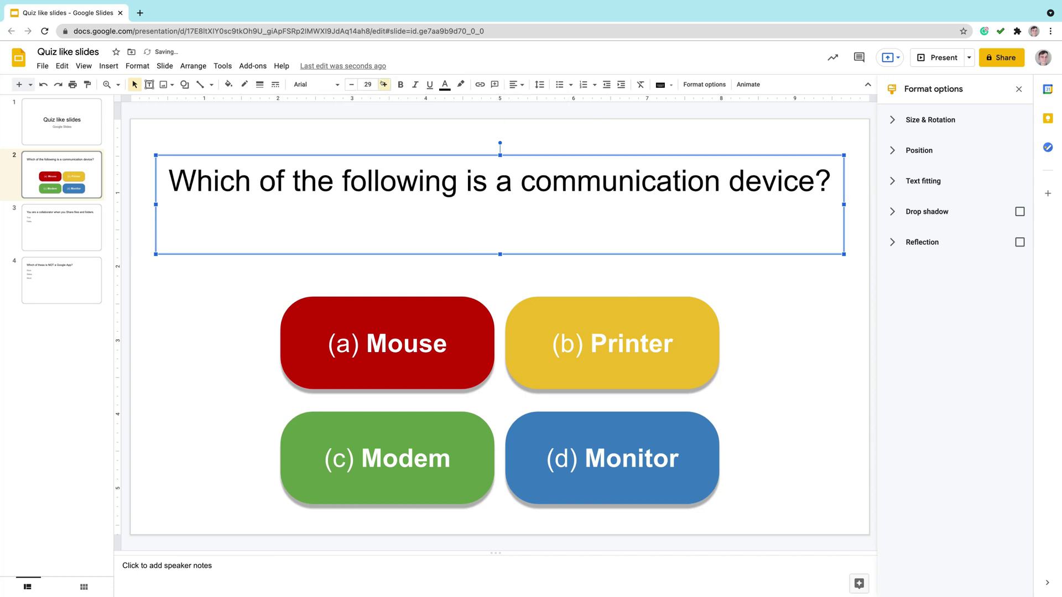
{"action": "left_click", "coordinate": [383, 84]}
{"action": "left_click", "coordinate": [383, 84]}
{"action": "left_click", "coordinate": [383, 84]}
{"action": "left_click", "coordinate": [383, 84]}
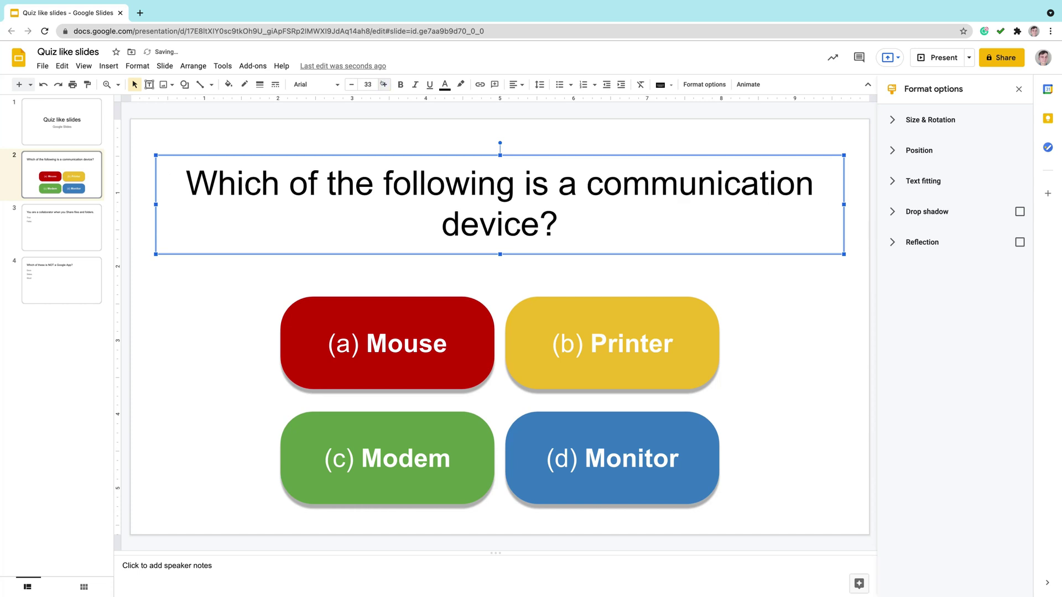
{"action": "left_click", "coordinate": [383, 84]}
{"action": "left_click", "coordinate": [383, 84]}
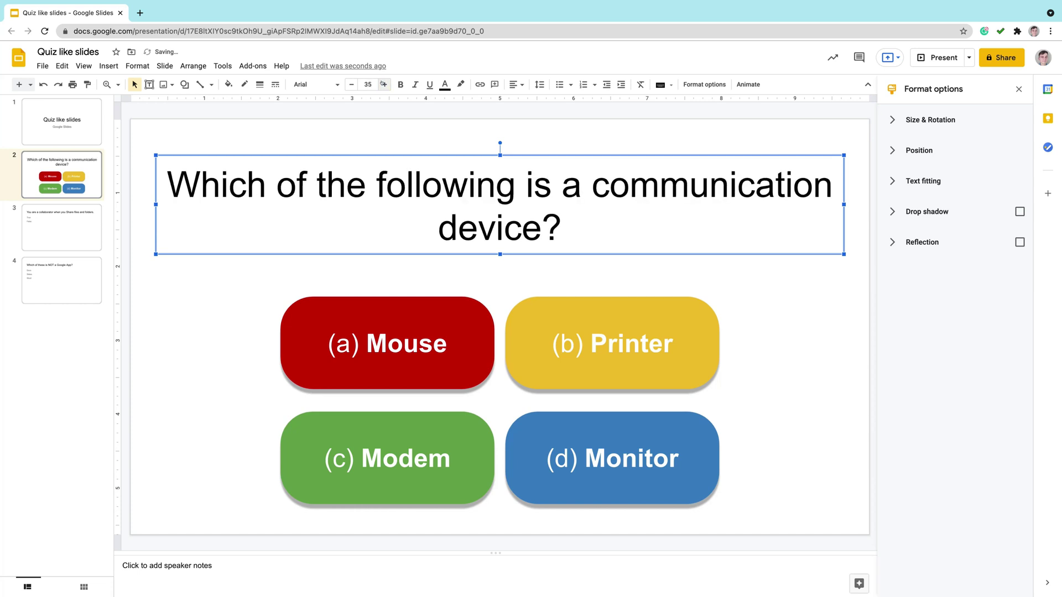
{"action": "left_click", "coordinate": [383, 84]}
{"action": "left_click", "coordinate": [383, 84]}
{"action": "left_click", "coordinate": [351, 84]}
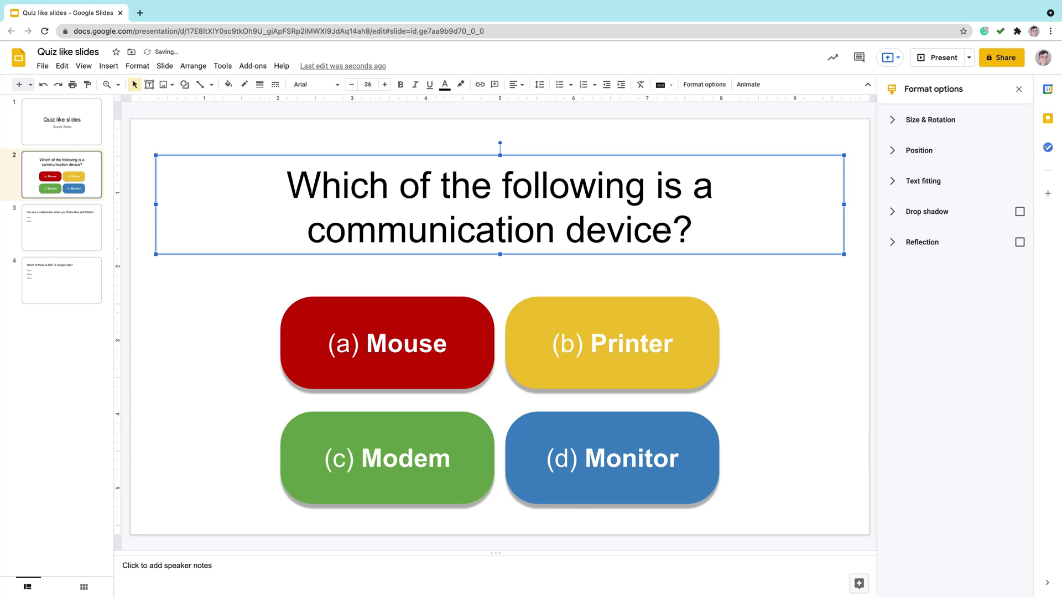
- Make 'communication device?' bold in the title
{"action": "left_click_drag", "start_coordinate": [673, 230], "coordinate": [312, 219]}
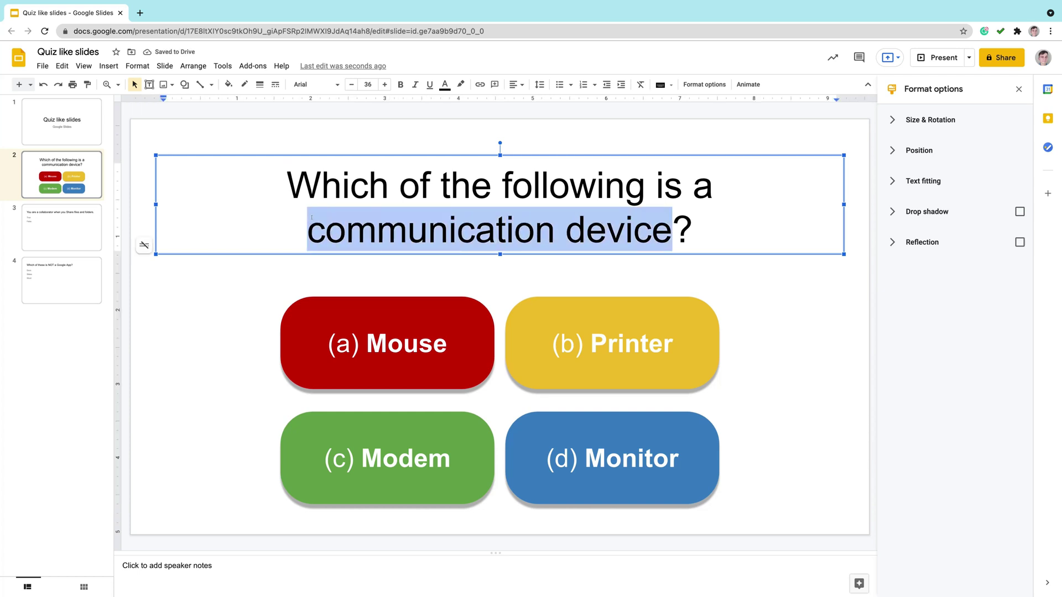
{"action": "left_click", "coordinate": [401, 84]}
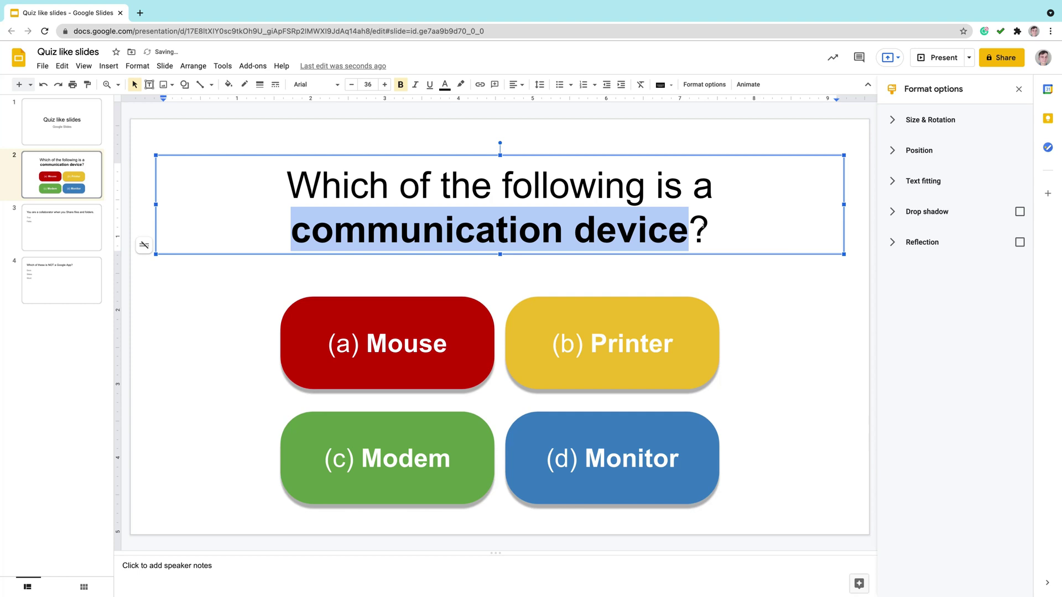
{"action": "left_click_drag", "start_coordinate": [709, 230], "coordinate": [291, 229]}
{"action": "left_click", "coordinate": [400, 84]}
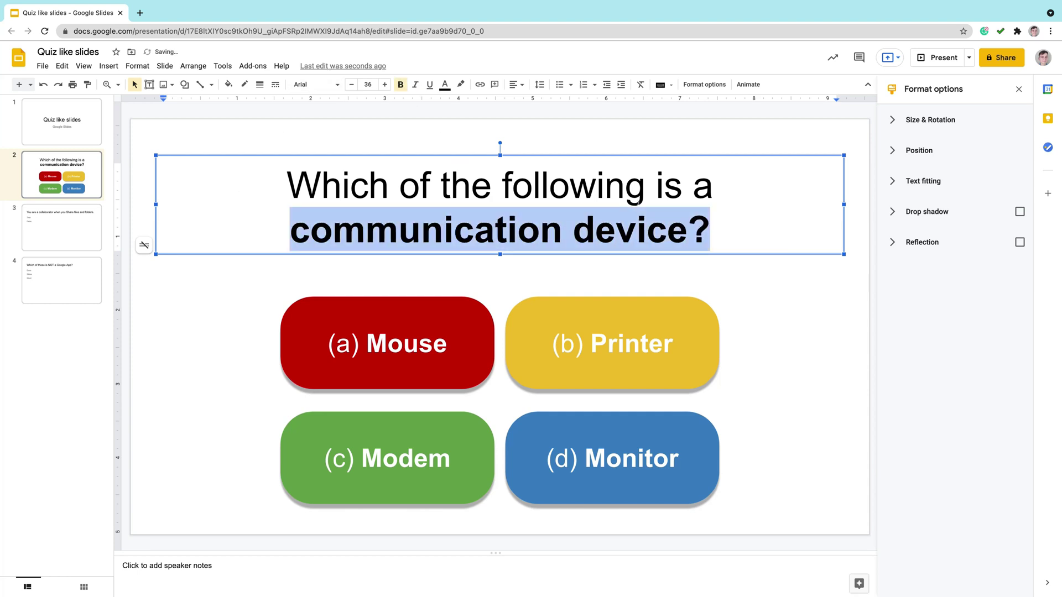
- Add Fade in animations to the Mouse, Printer and Monitor buttons
{"action": "left_click", "coordinate": [779, 276]}
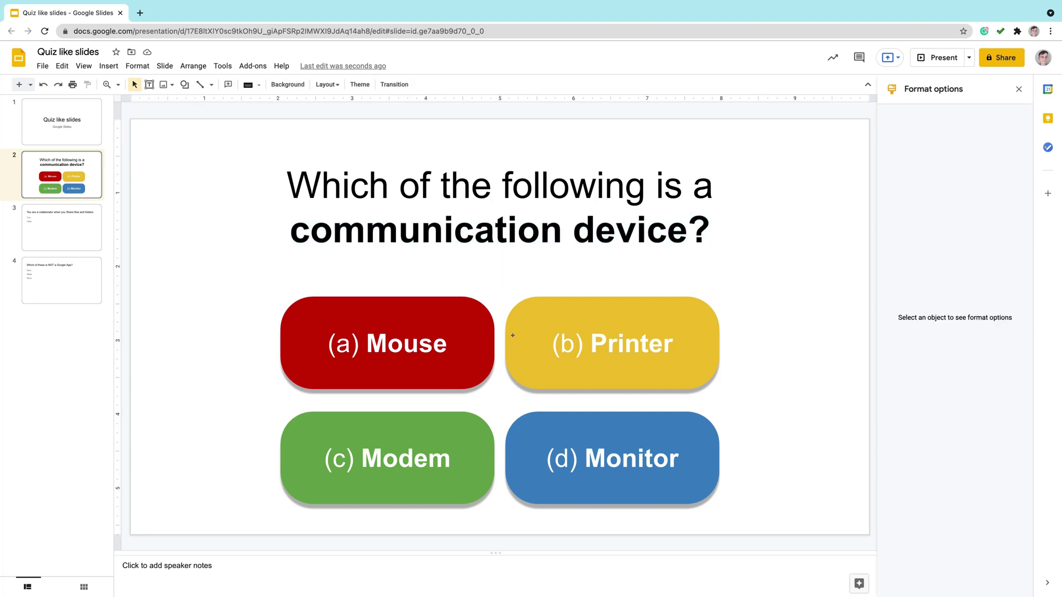
{"action": "left_click", "coordinate": [463, 314]}
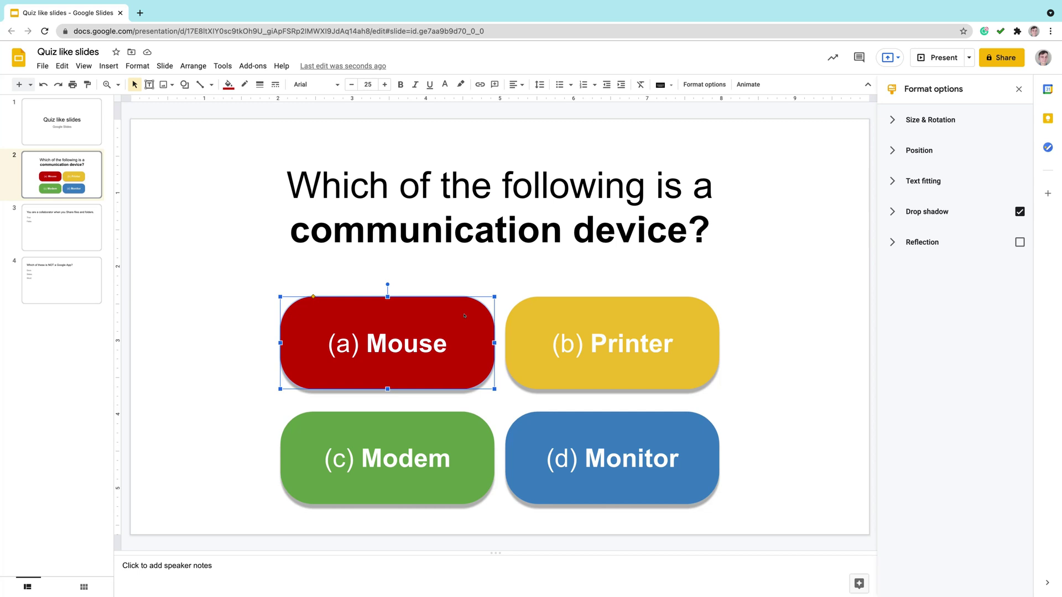
{"action": "left_click", "coordinate": [693, 308], "text": "shift"}
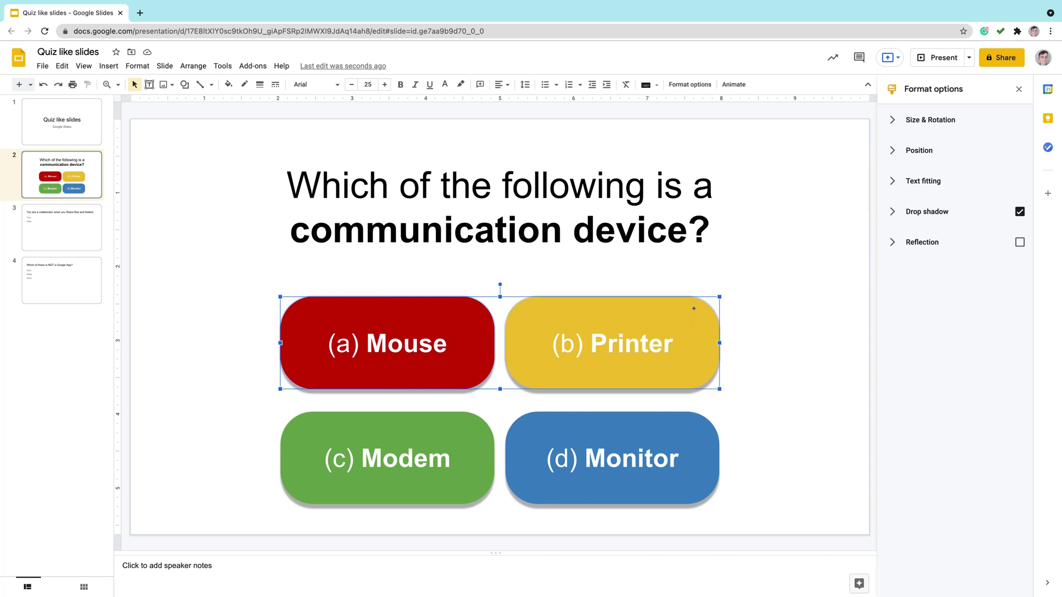
{"action": "left_click", "coordinate": [683, 432], "text": "shift"}
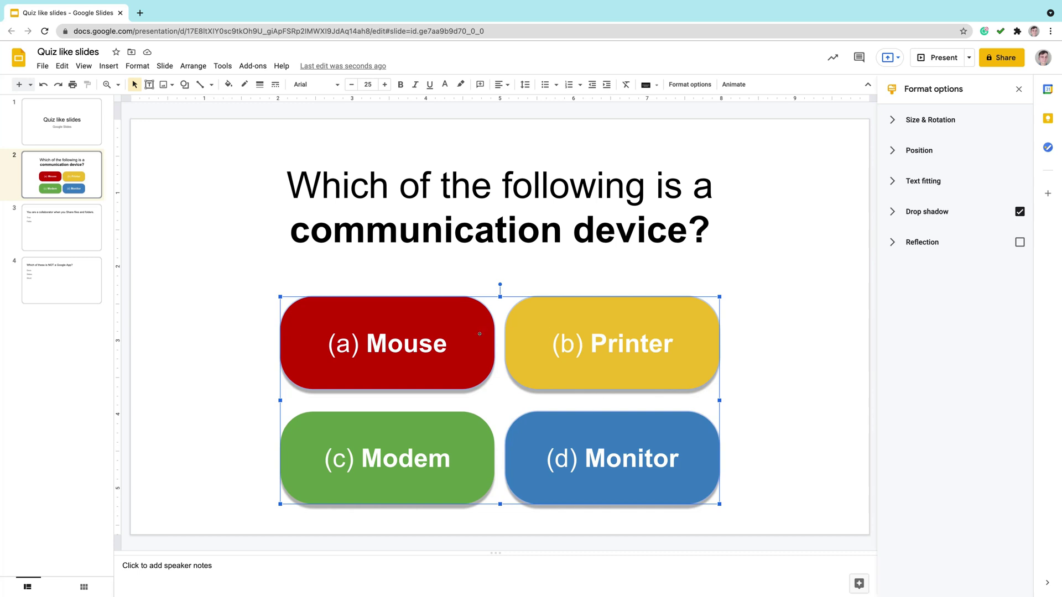
{"action": "left_click", "coordinate": [733, 84]}
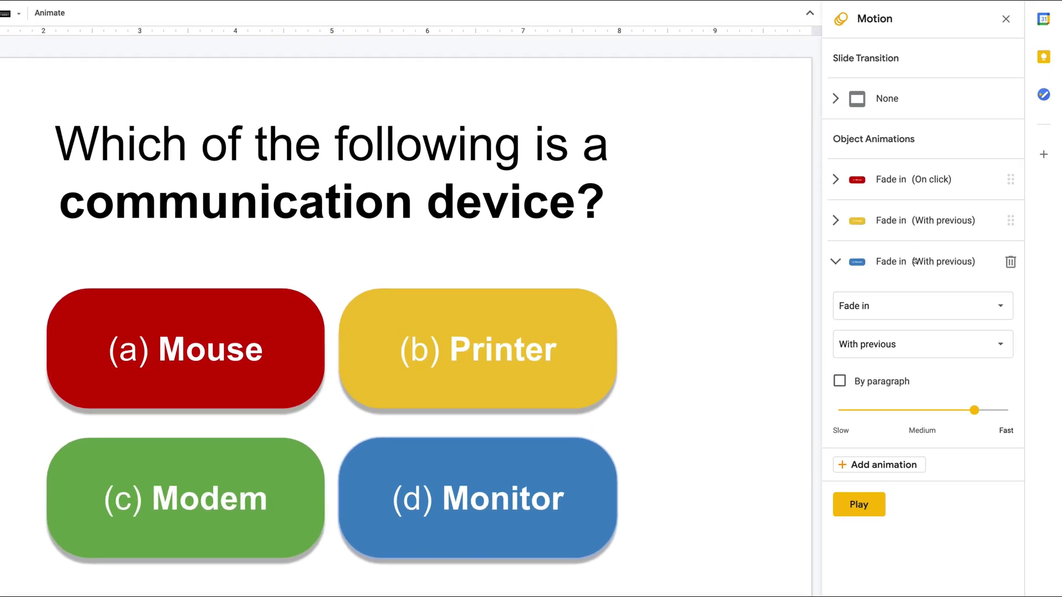
- Change the Monitor button's animation to Fly out to bottom and preview it
{"action": "left_click", "coordinate": [901, 310]}
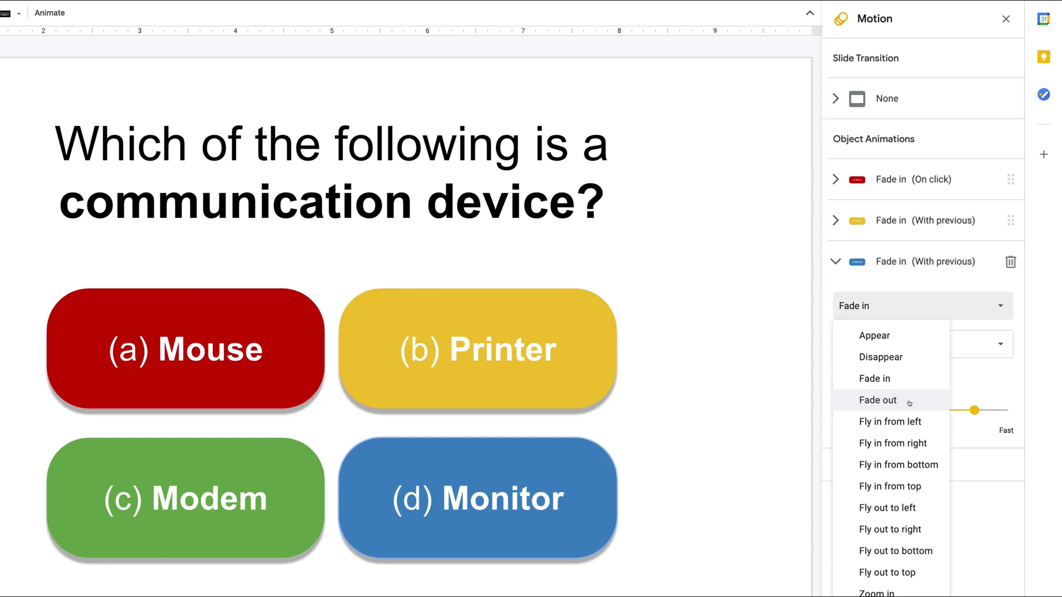
{"action": "left_click", "coordinate": [900, 551]}
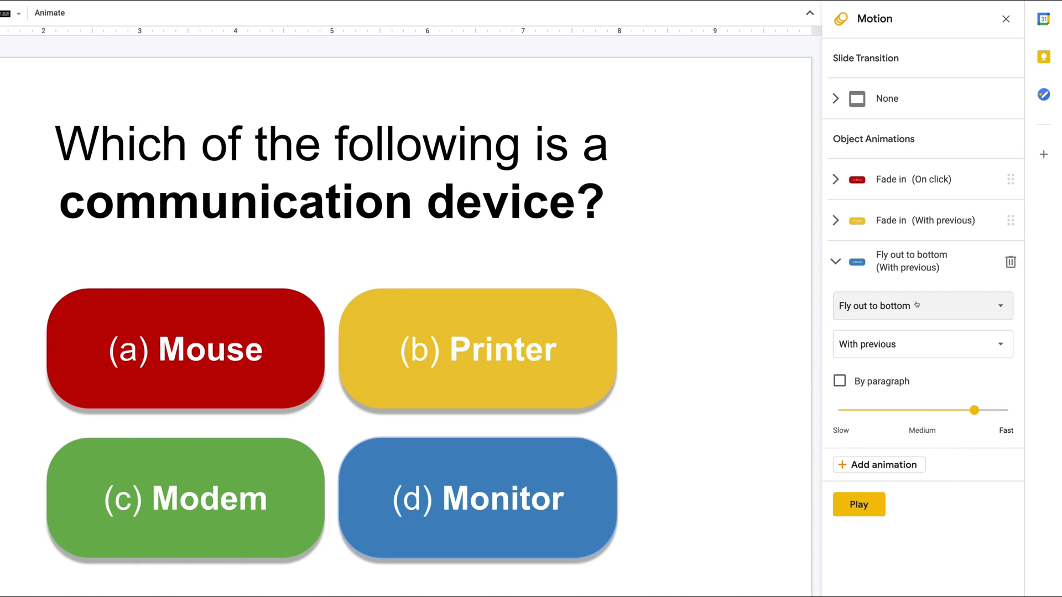
{"action": "left_click", "coordinate": [865, 505]}
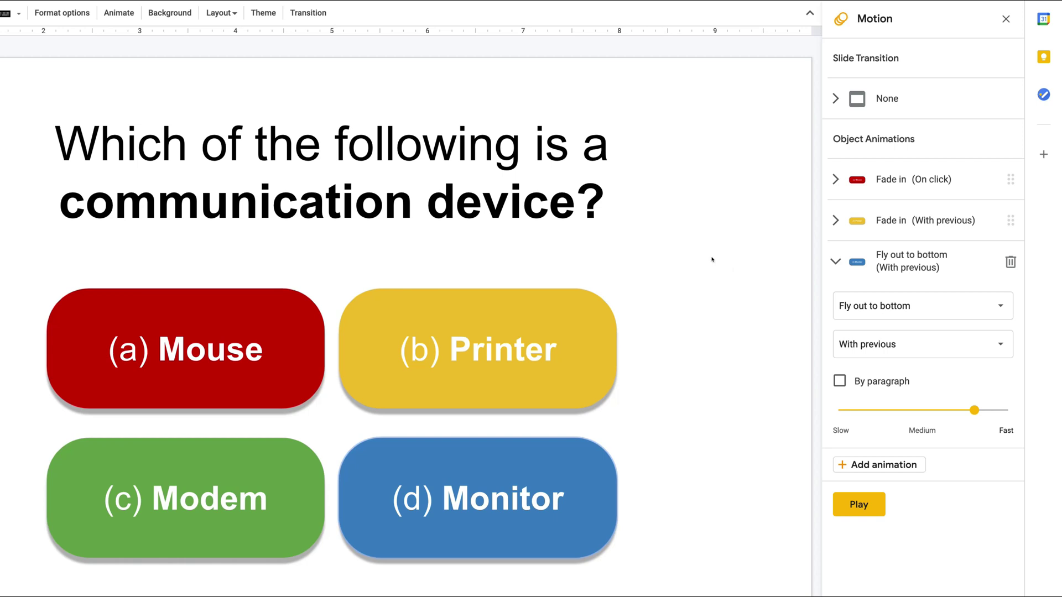
- Make the Printer button fly out to the right and preview the animations
{"action": "left_click", "coordinate": [712, 259]}
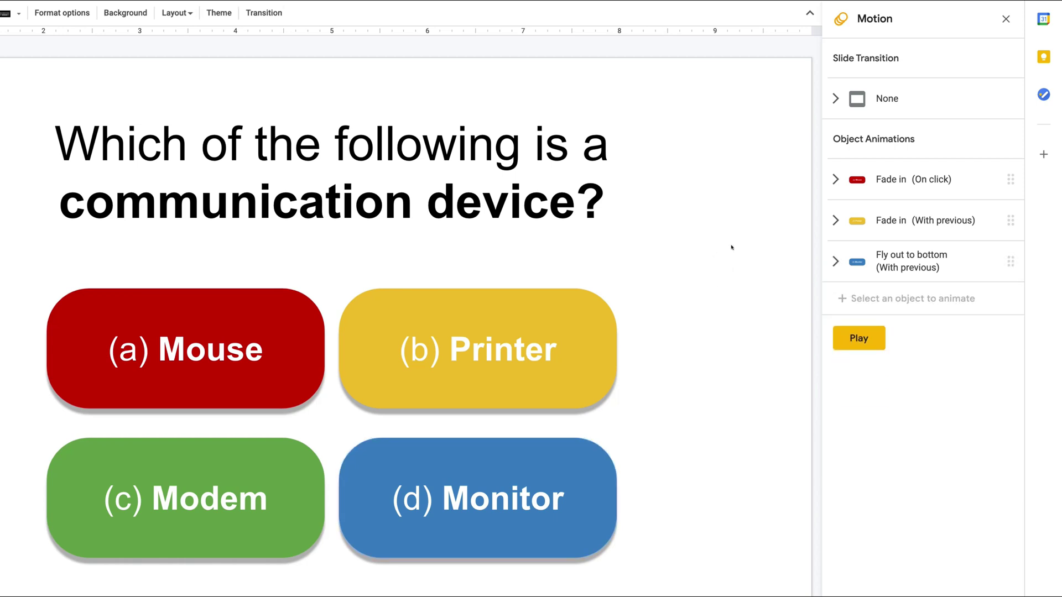
{"action": "left_click", "coordinate": [834, 219]}
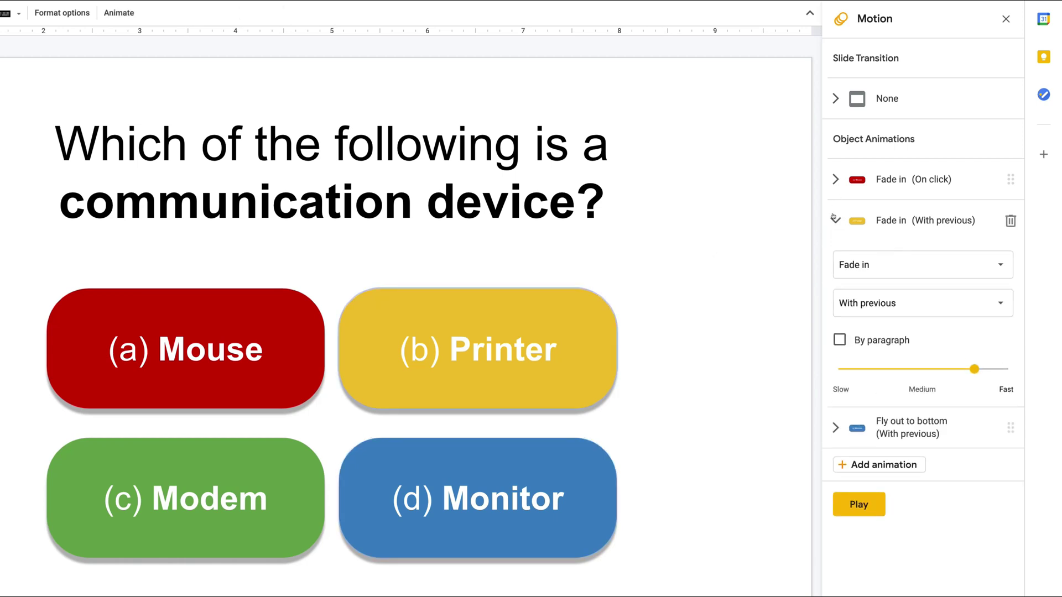
{"action": "left_click", "coordinate": [891, 266]}
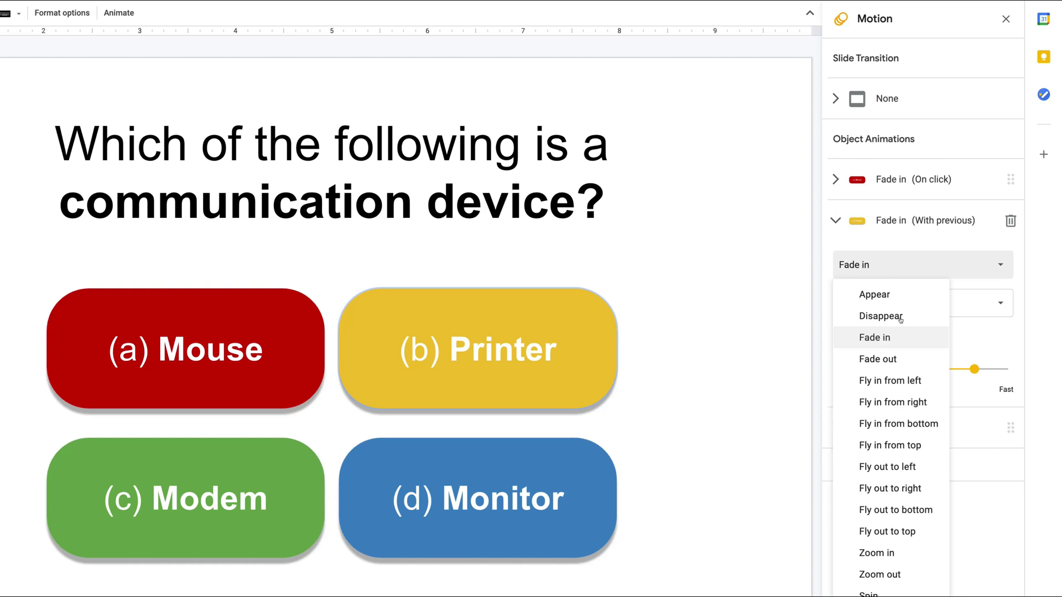
{"action": "left_click", "coordinate": [917, 489]}
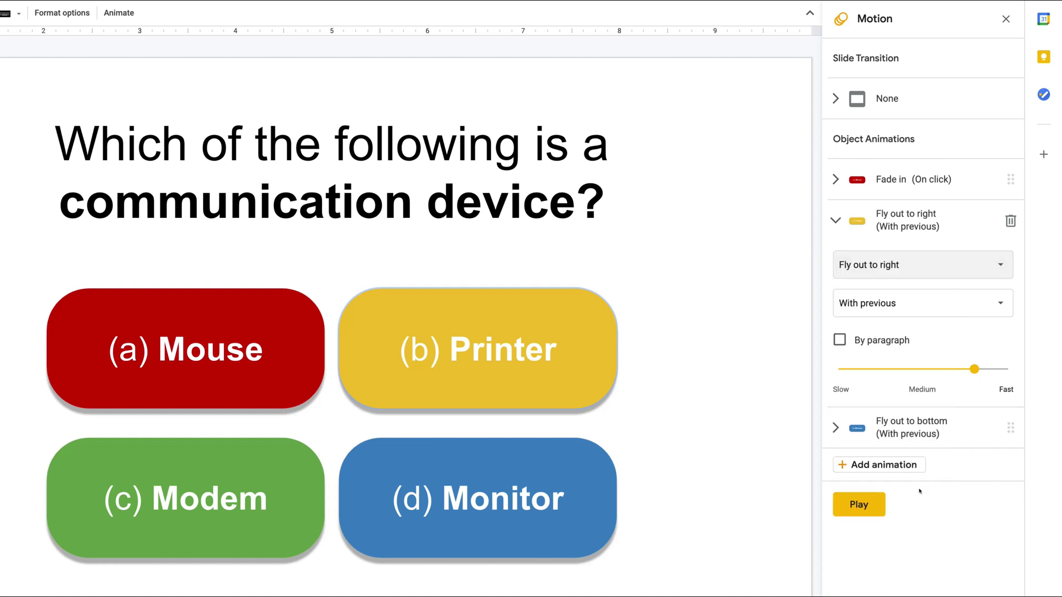
{"action": "left_click", "coordinate": [877, 501]}
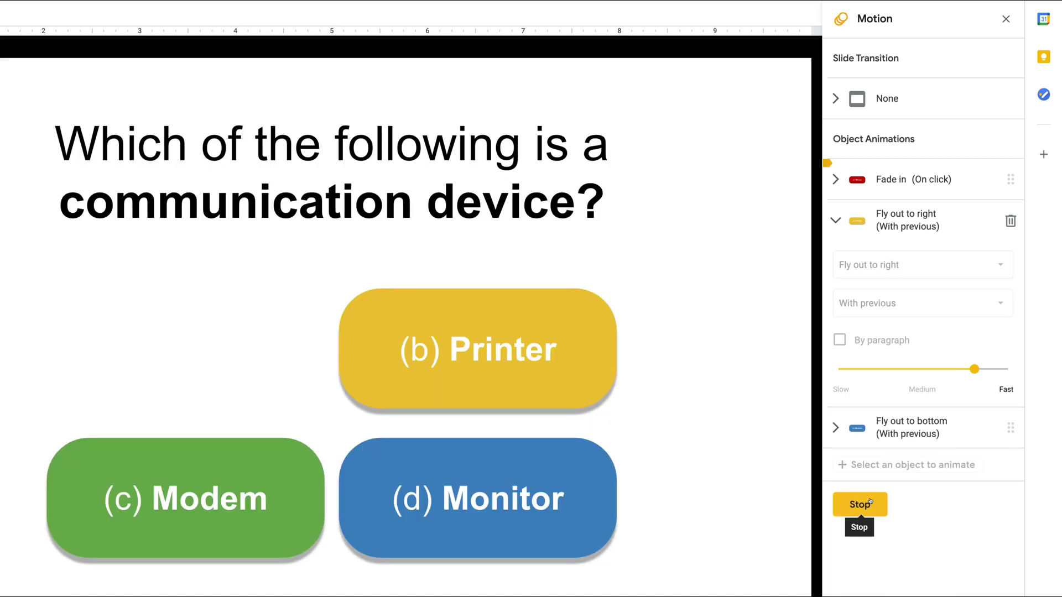
- Change the Mouse button's animation to Fly out to left
{"action": "left_click", "coordinate": [826, 179]}
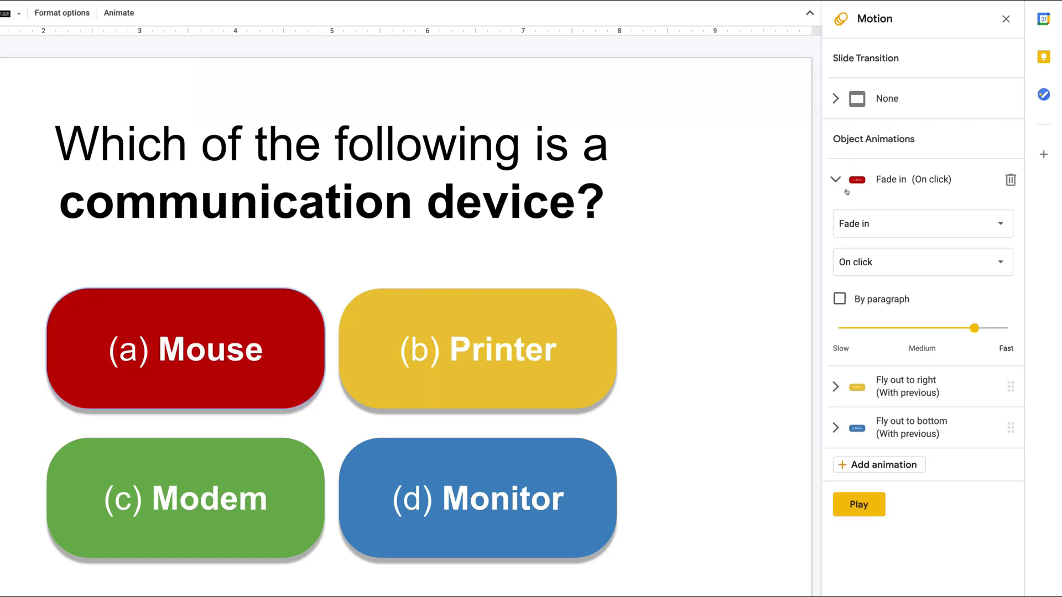
{"action": "left_click", "coordinate": [882, 224]}
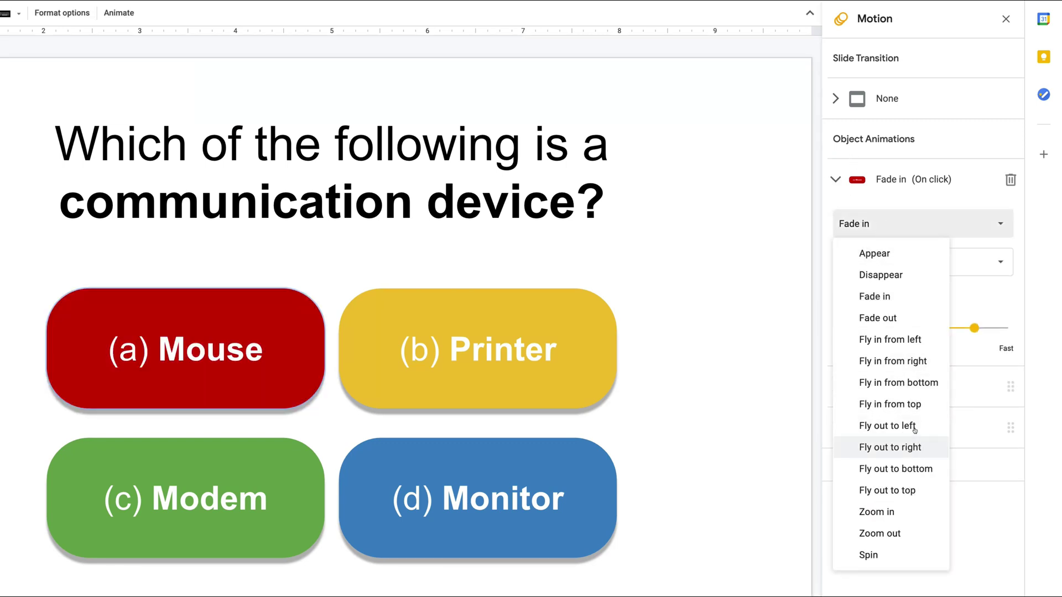
{"action": "left_click", "coordinate": [885, 426]}
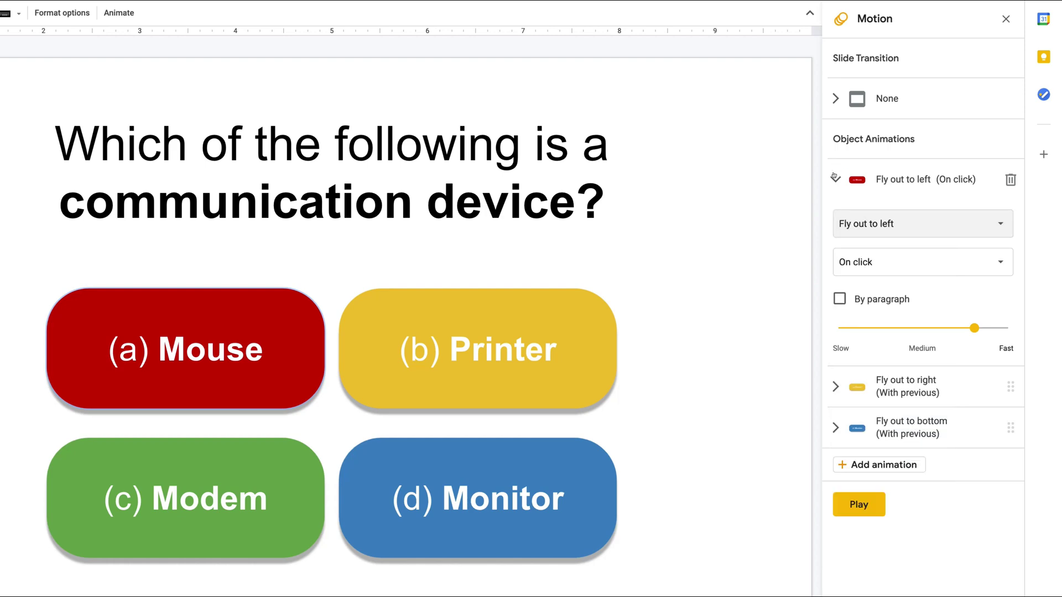
{"action": "left_click", "coordinate": [616, 93]}
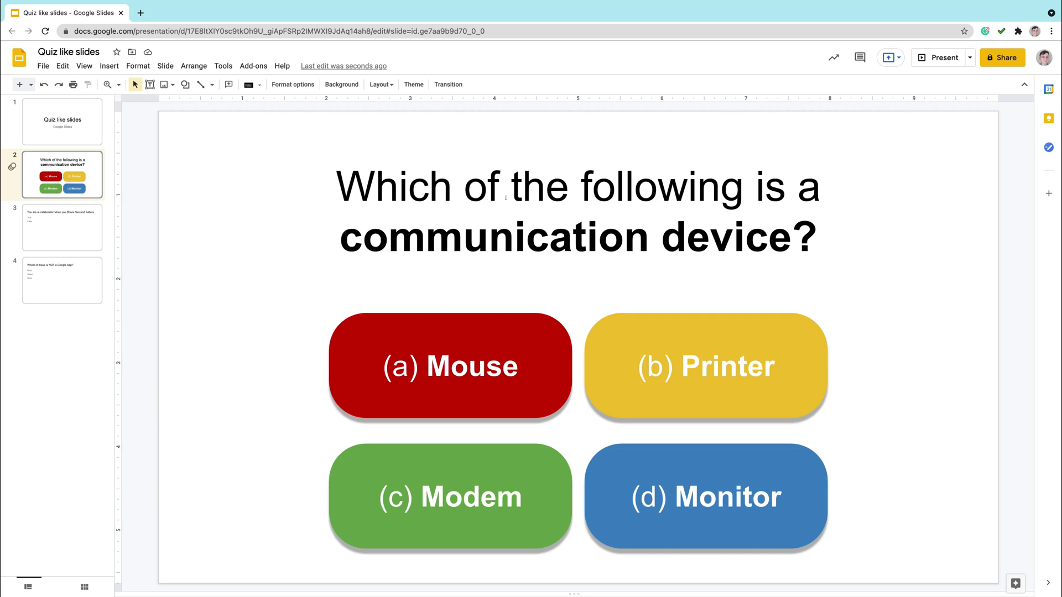
- Duplicate slide 2 as slide 3 and change 'communication' to 'input' in its question
{"action": "right_click", "coordinate": [94, 162]}
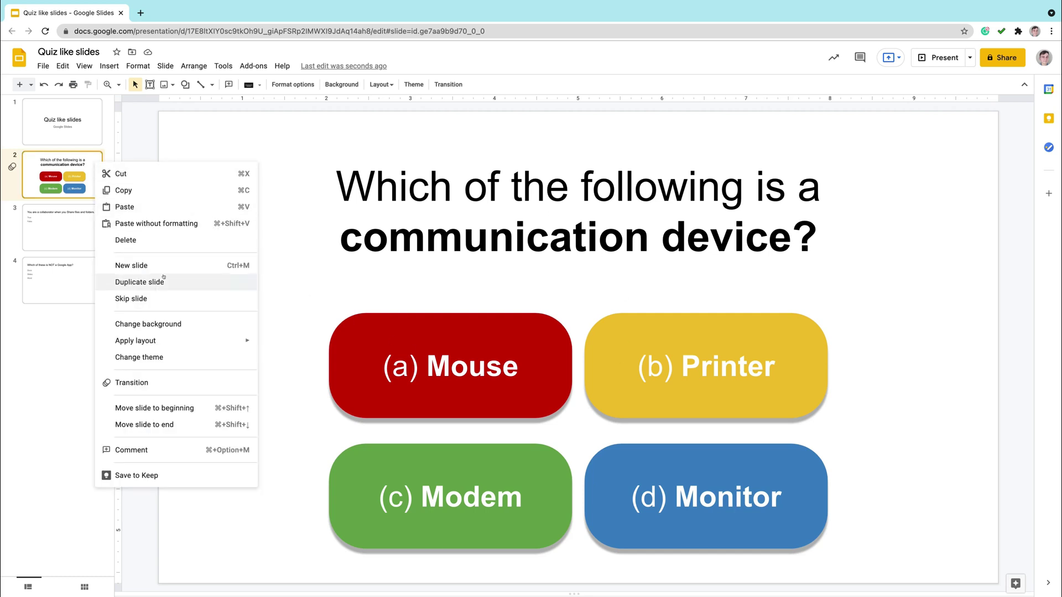
{"action": "left_click", "coordinate": [140, 282]}
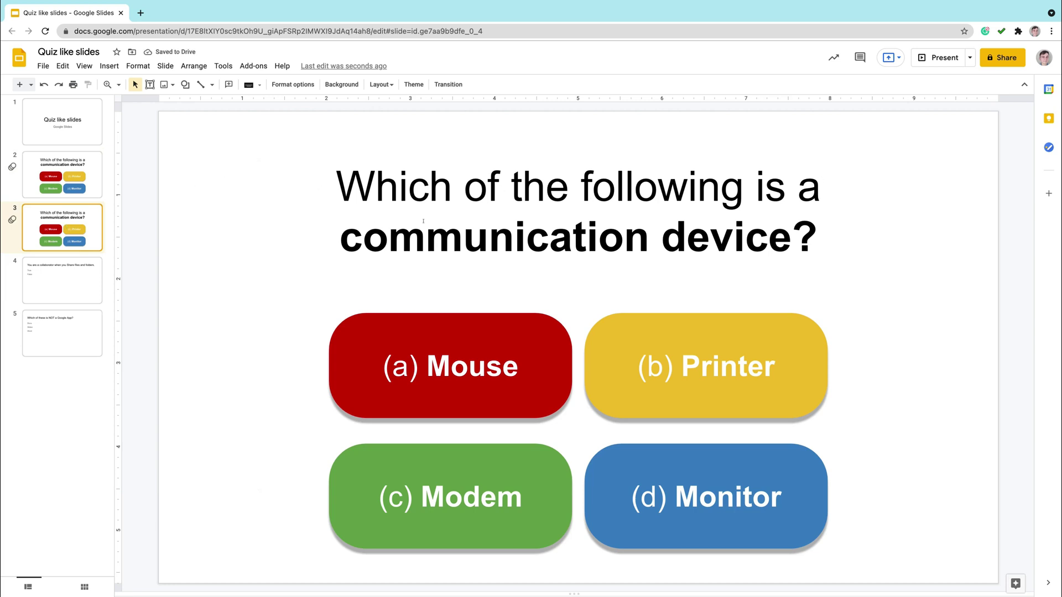
{"action": "left_click_drag", "start_coordinate": [342, 238], "coordinate": [642, 236]}
{"action": "type", "text": "in"}
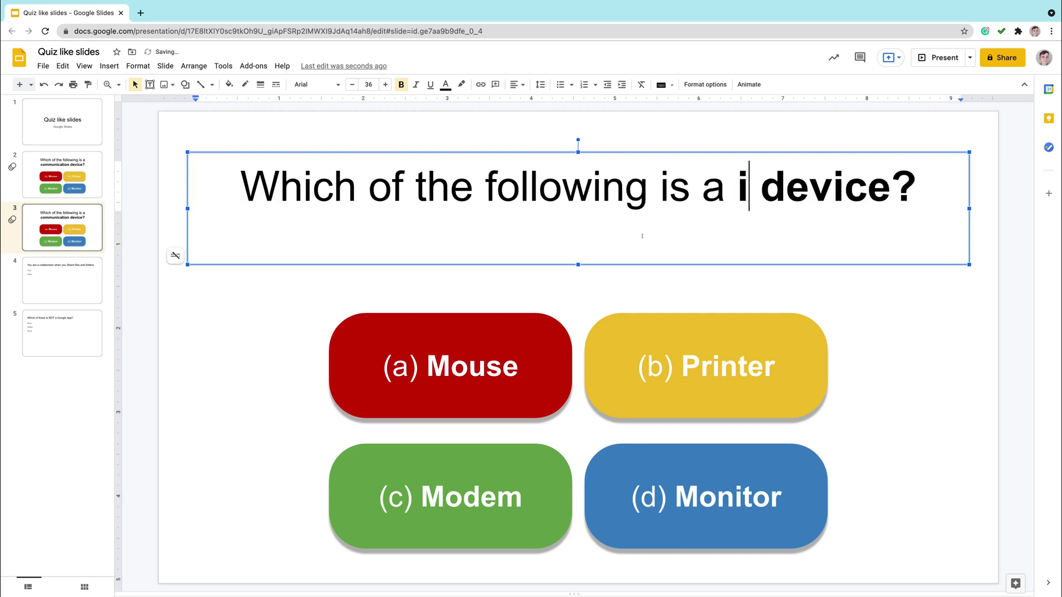
{"action": "type", "text": "put"}
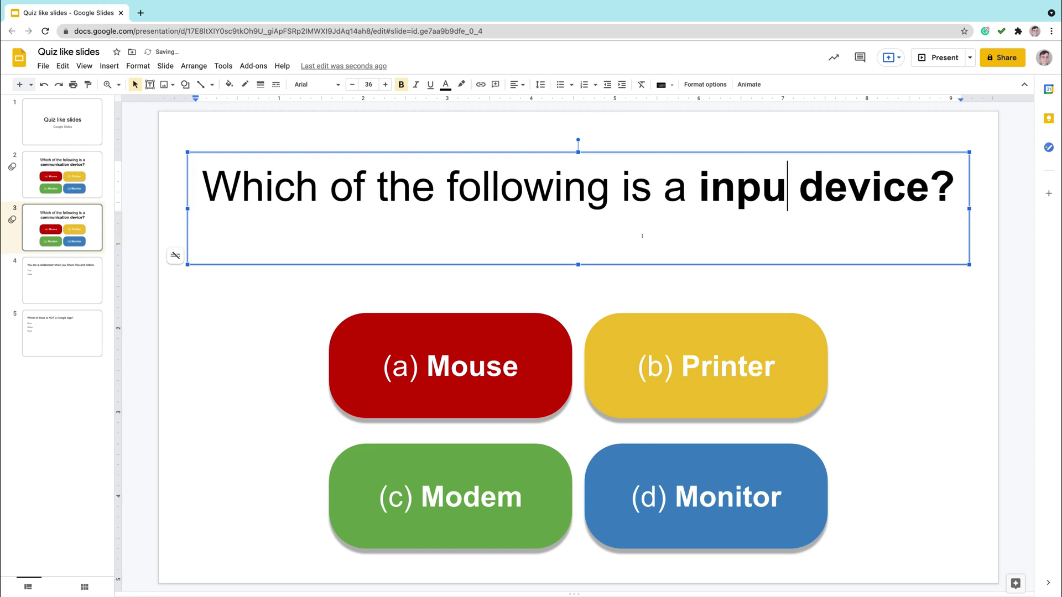
{"action": "left_click", "coordinate": [769, 178]}
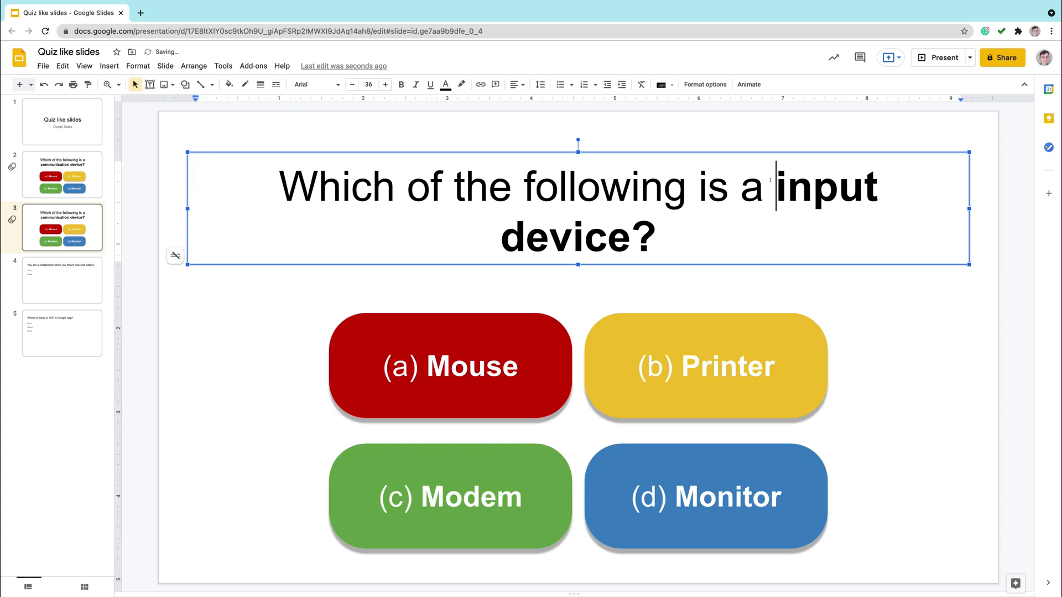
{"action": "left_click", "coordinate": [513, 321]}
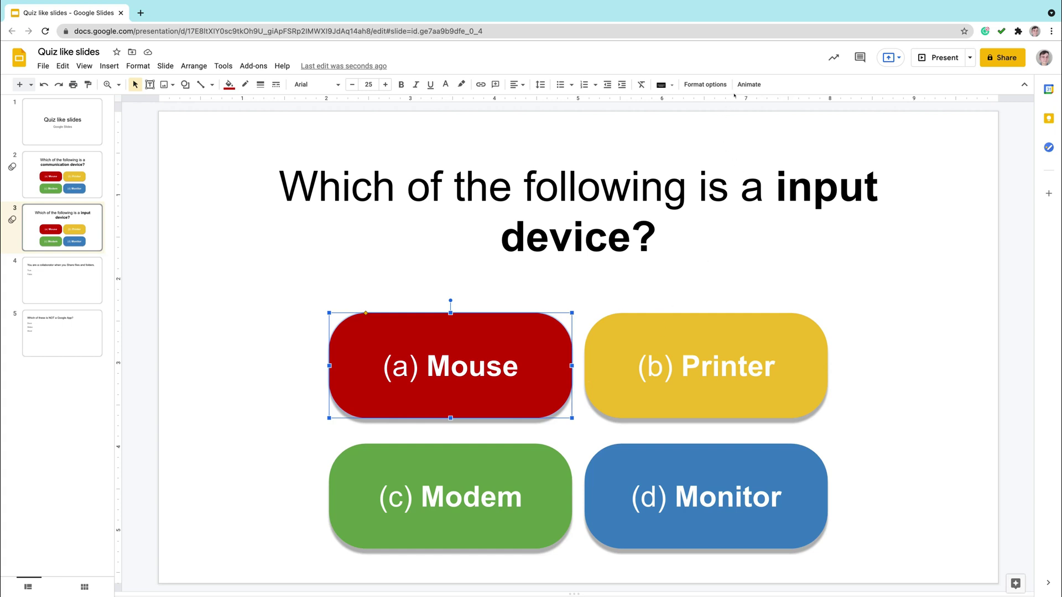
- Delete all animations on slide 3: the new Fade in and the three Fly out effects
{"action": "left_click", "coordinate": [749, 84]}
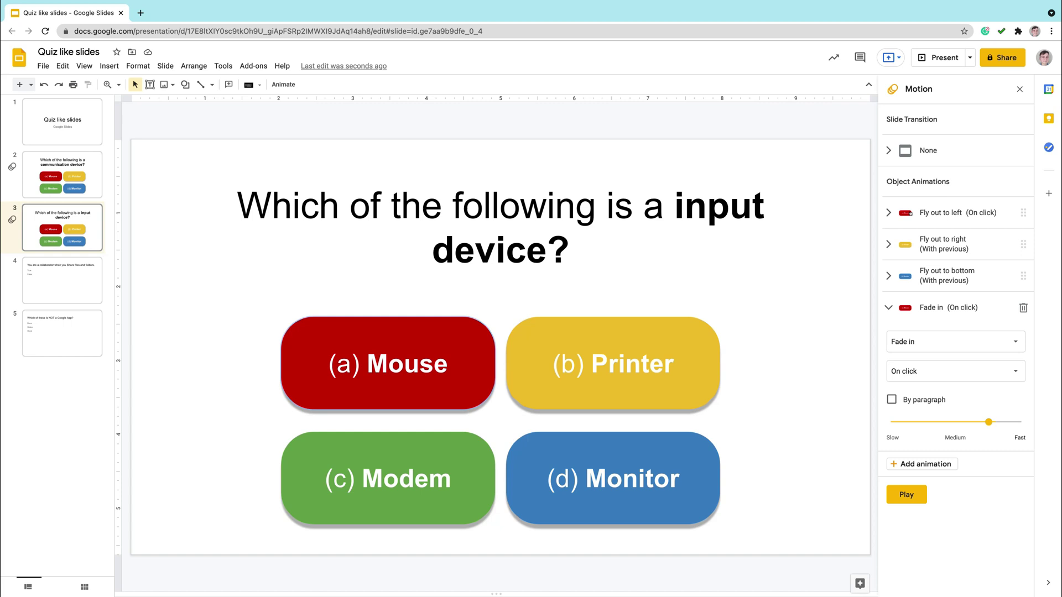
{"action": "left_click", "coordinate": [1023, 308]}
{"action": "left_click", "coordinate": [1001, 272]}
{"action": "left_click", "coordinate": [1023, 275]}
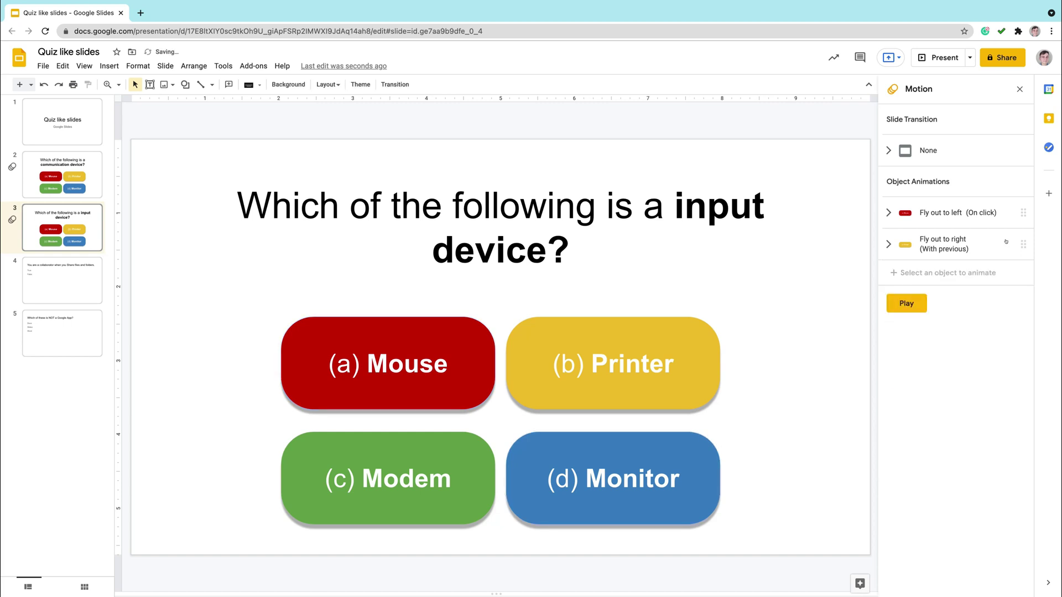
{"action": "left_click", "coordinate": [995, 243]}
{"action": "left_click", "coordinate": [1023, 243]}
{"action": "left_click", "coordinate": [1003, 212]}
{"action": "left_click", "coordinate": [1021, 211]}
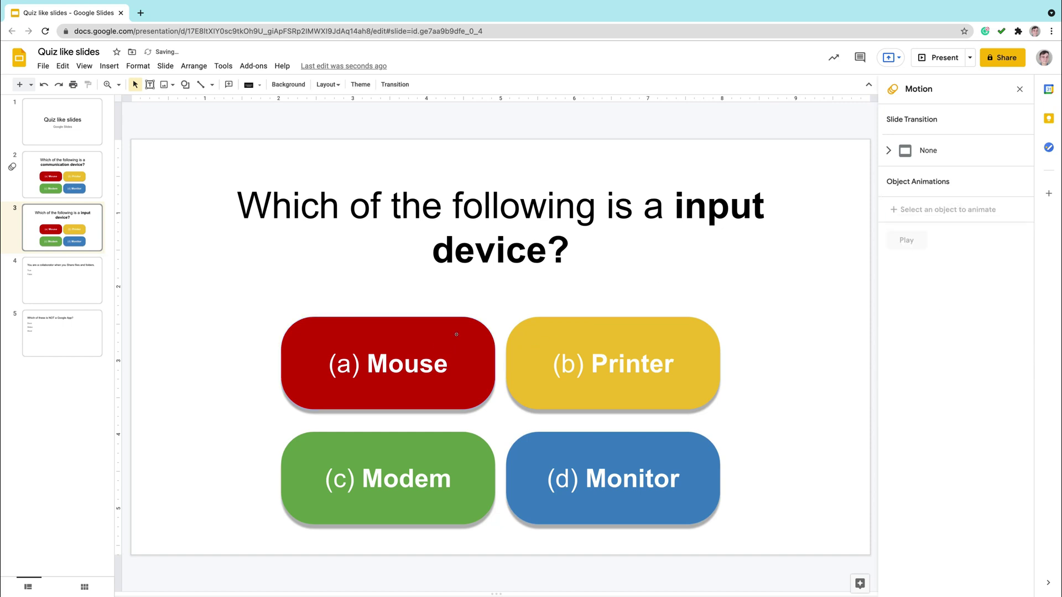
- Select the Printer, Monitor and Modem answer shapes together
{"action": "left_click", "coordinate": [569, 382]}
{"action": "left_click", "coordinate": [600, 447], "text": "shift"}
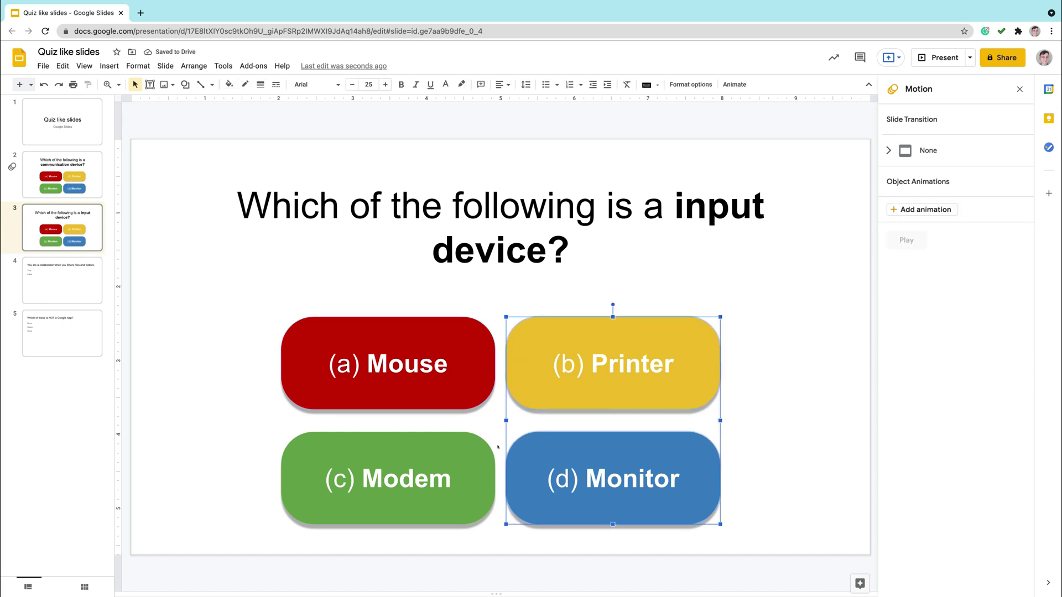
{"action": "left_click", "coordinate": [468, 452], "text": "shift"}
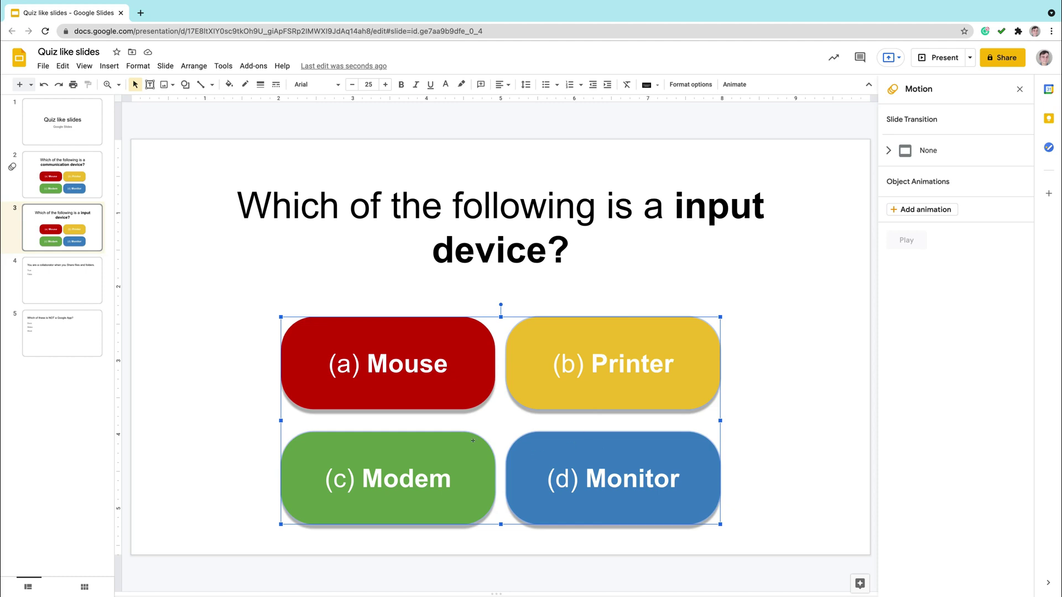
- Animate the three wrong answers, with Printer set to Fly out to right
{"action": "left_click", "coordinate": [920, 209]}
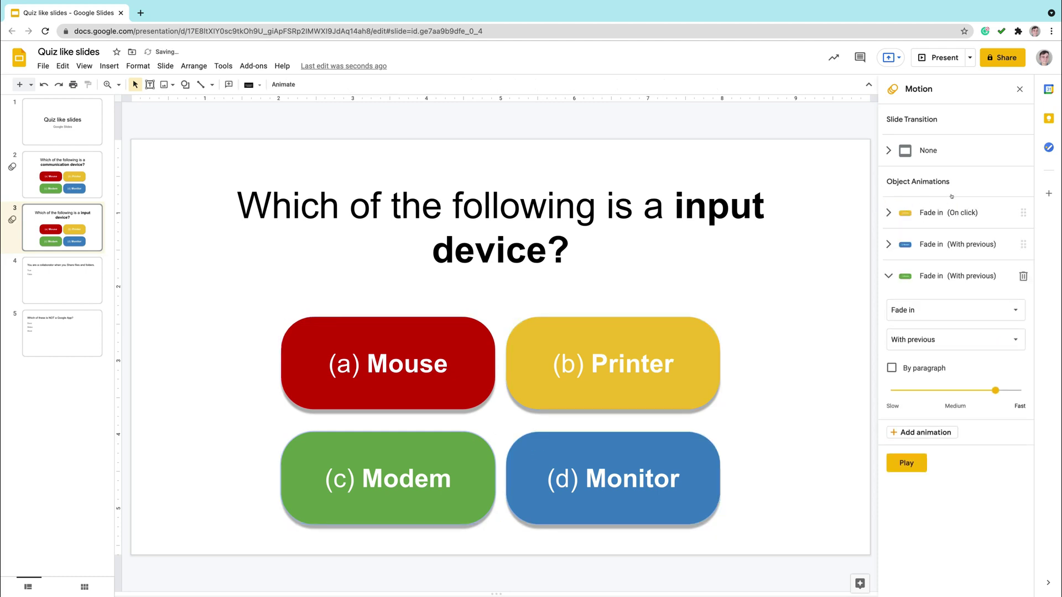
{"action": "left_click", "coordinate": [996, 213]}
{"action": "left_click", "coordinate": [956, 247]}
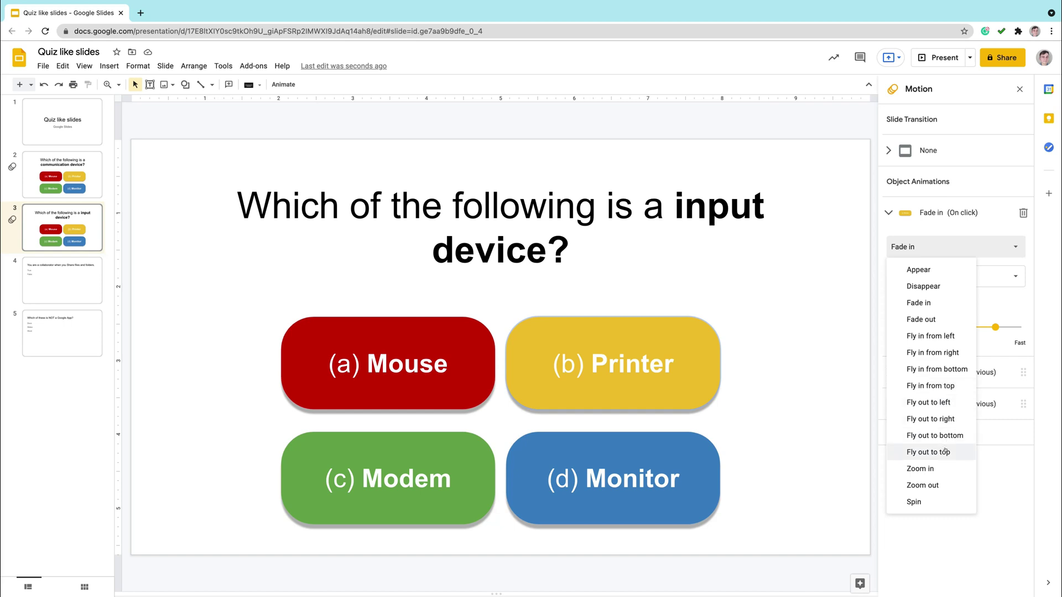
{"action": "left_click", "coordinate": [953, 420]}
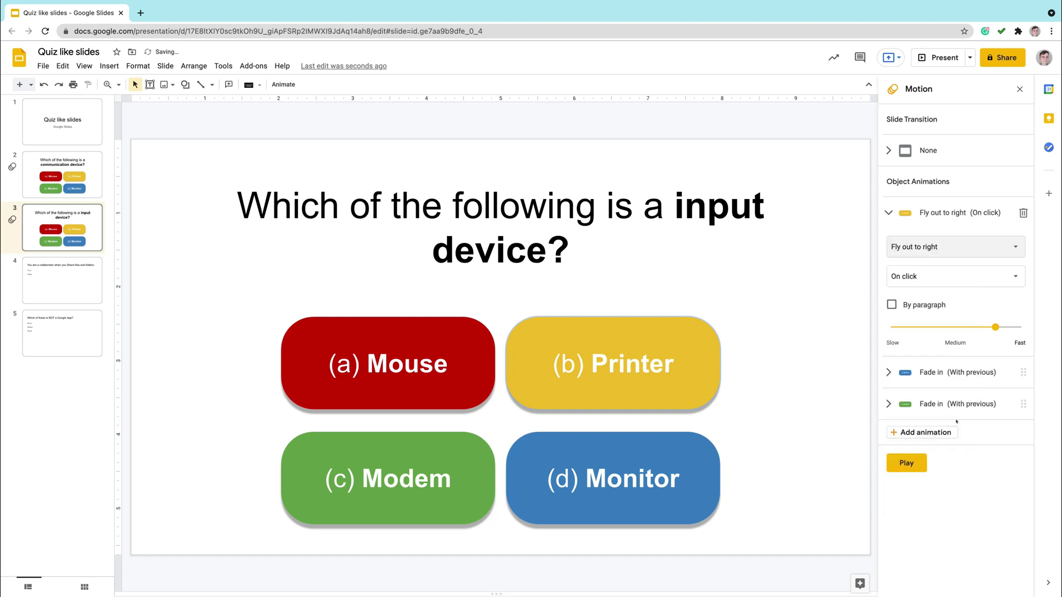
- Set both the Monitor and Modem animations to Fly out to bottom
{"action": "left_click", "coordinate": [961, 372]}
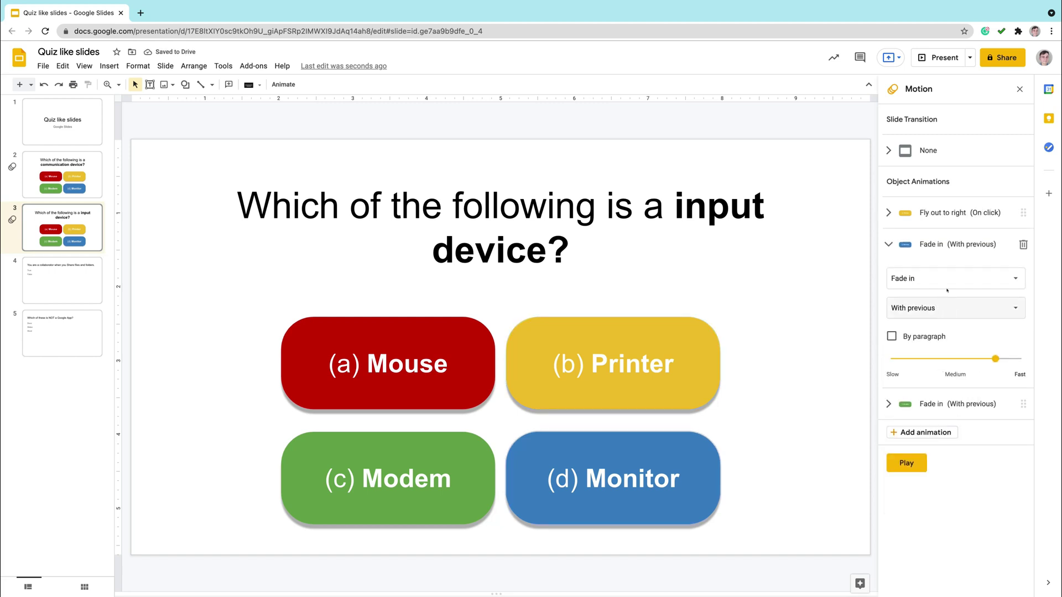
{"action": "left_click", "coordinate": [947, 281]}
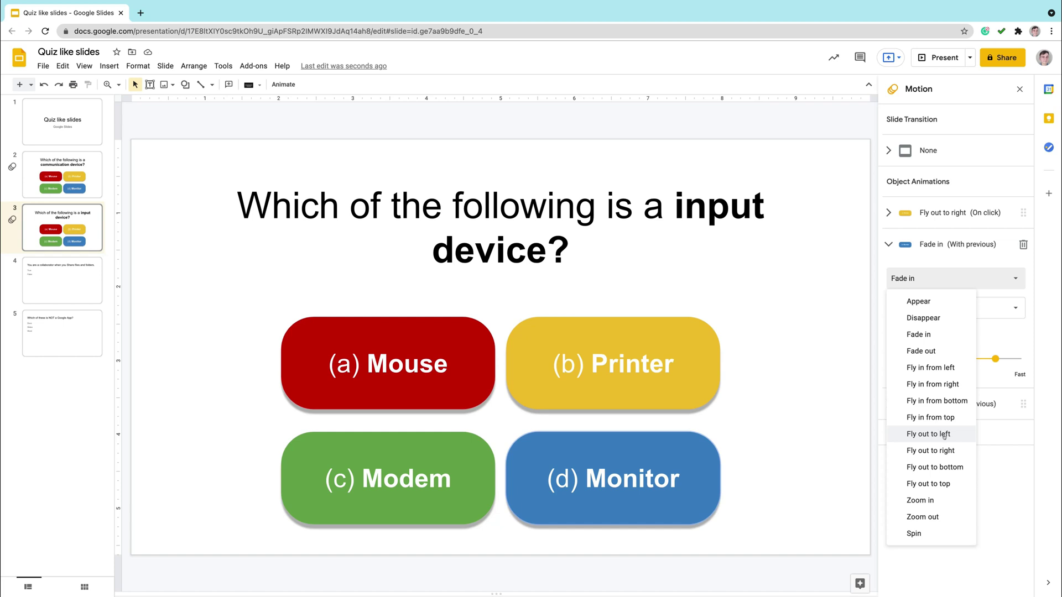
{"action": "left_click", "coordinate": [943, 466]}
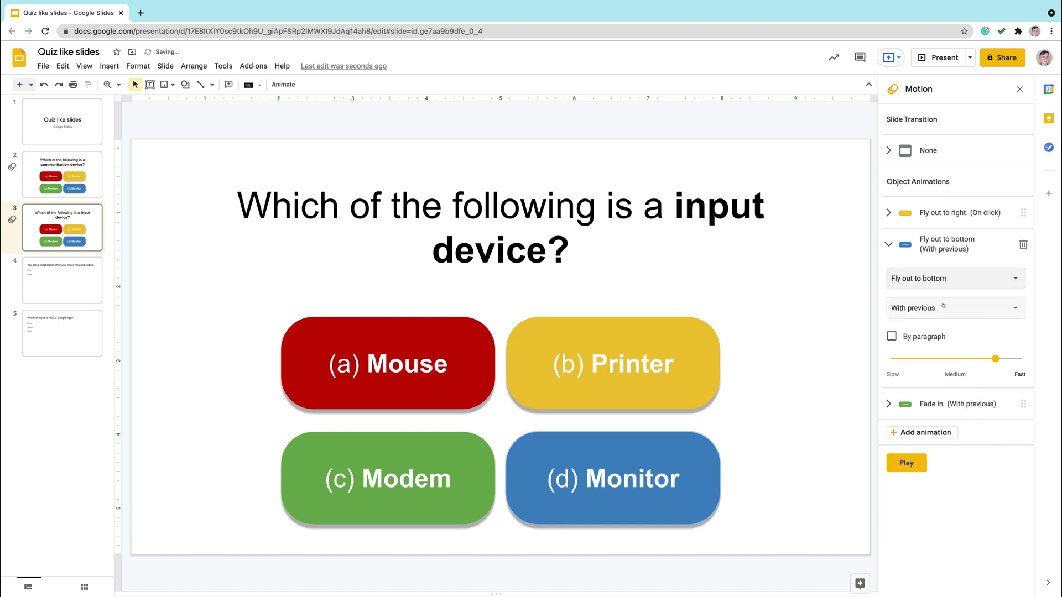
{"action": "left_click", "coordinate": [956, 404]}
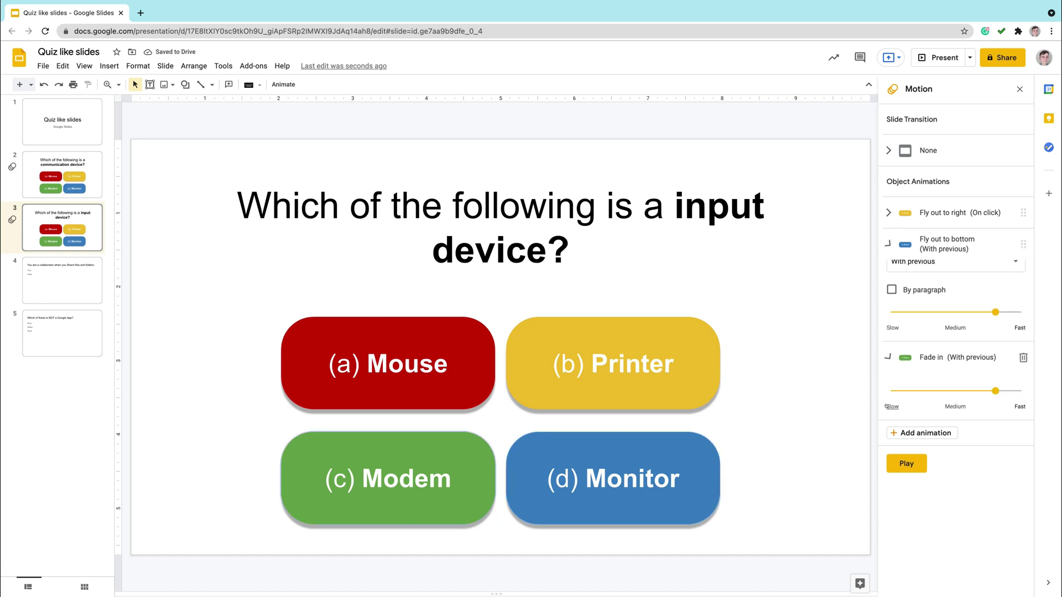
{"action": "left_click", "coordinate": [958, 311]}
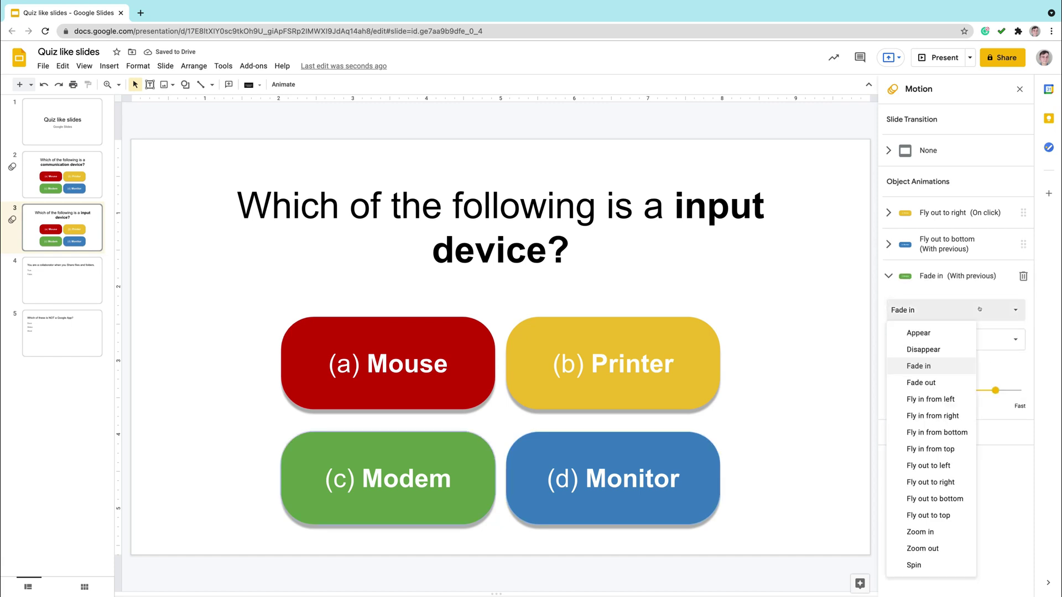
{"action": "left_click", "coordinate": [934, 499]}
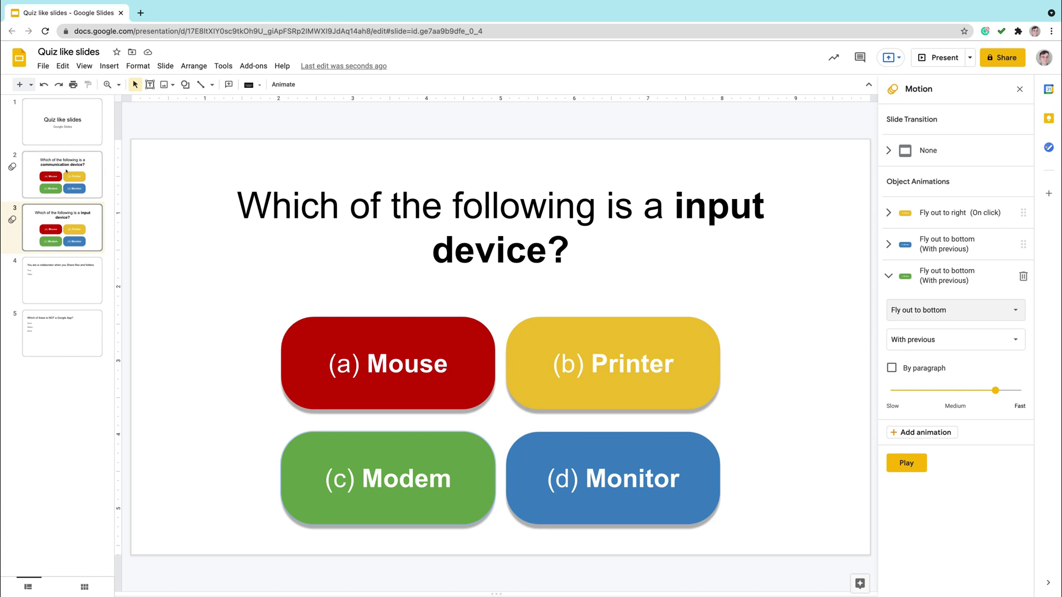
- Present the quiz slideshow starting from the title slide
{"action": "left_click", "coordinate": [62, 122]}
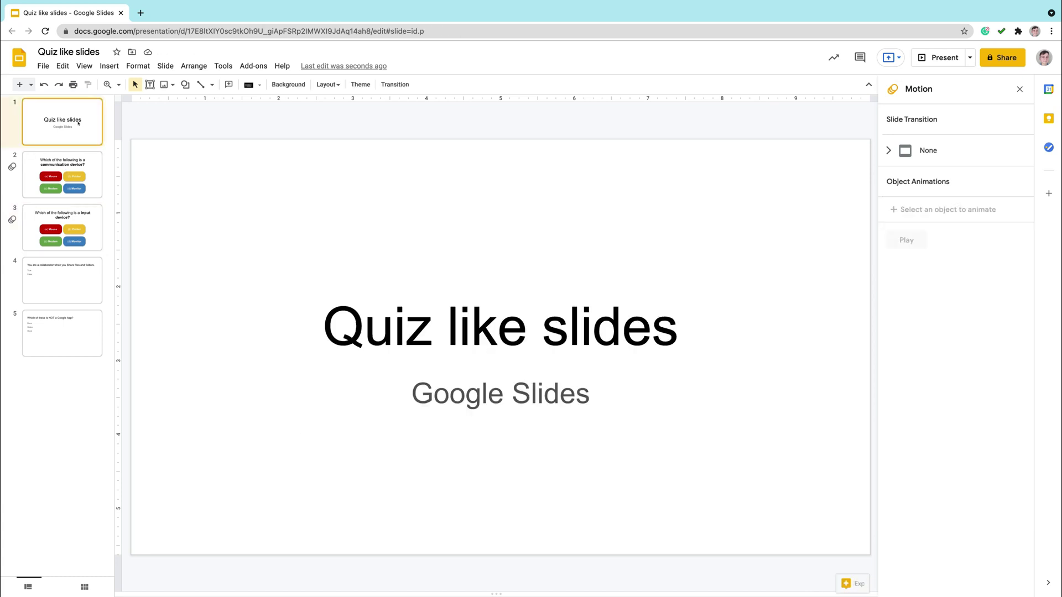
{"action": "left_click", "coordinate": [939, 57]}
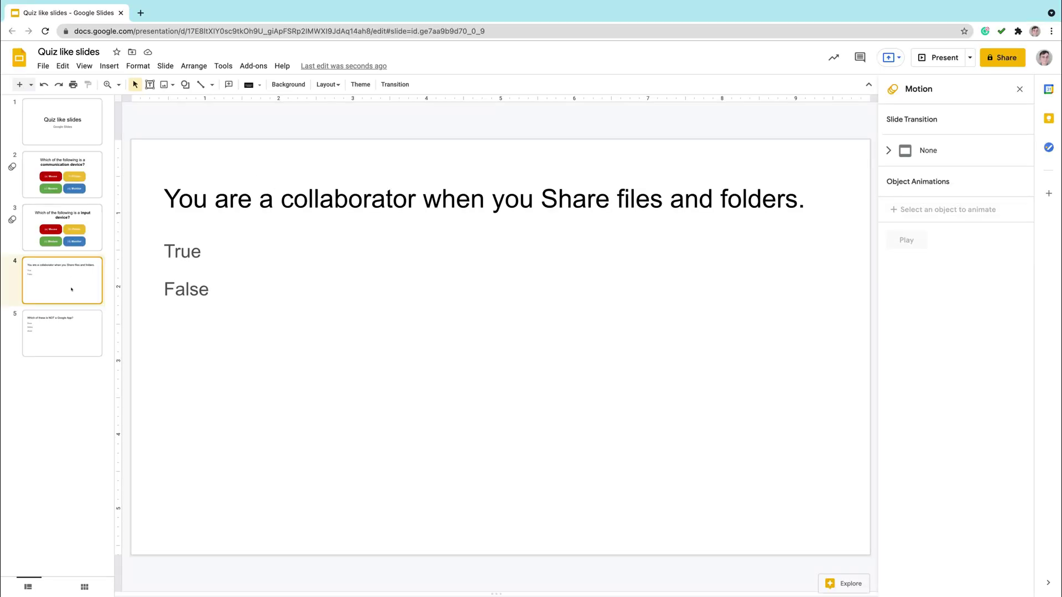
- Replace slide 4's True/False text box with a large circle on the left
{"action": "left_click", "coordinate": [191, 252]}
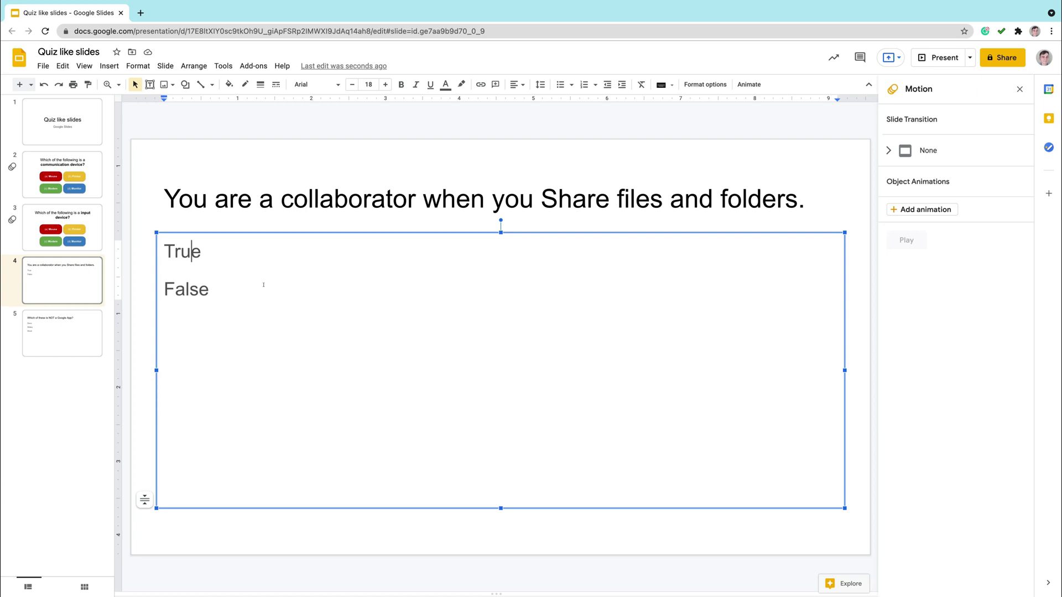
{"action": "left_click", "coordinate": [309, 231]}
{"action": "key", "text": "Delete"}
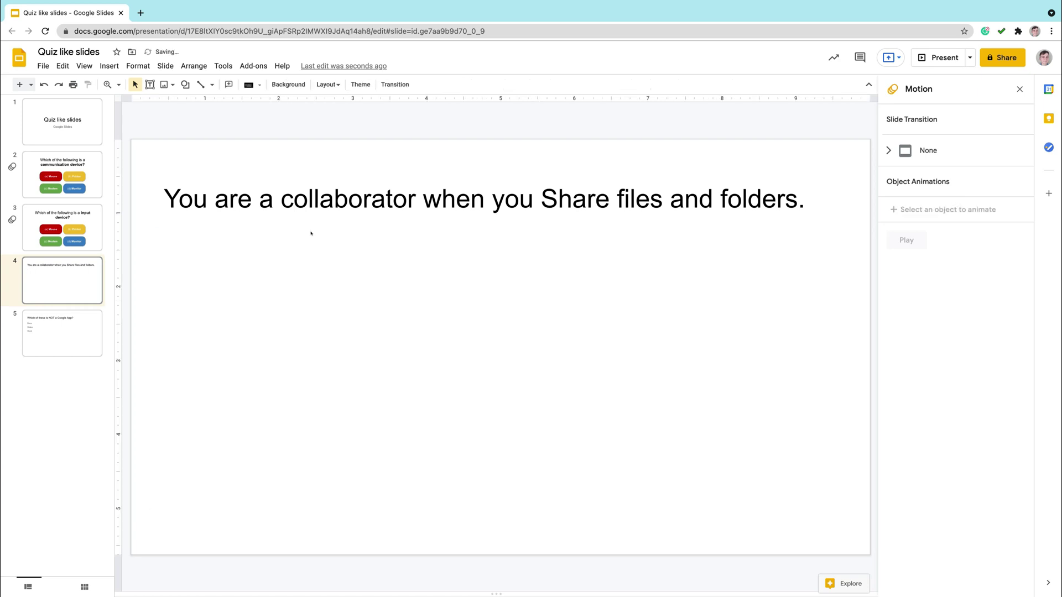
{"action": "left_click", "coordinate": [184, 84]}
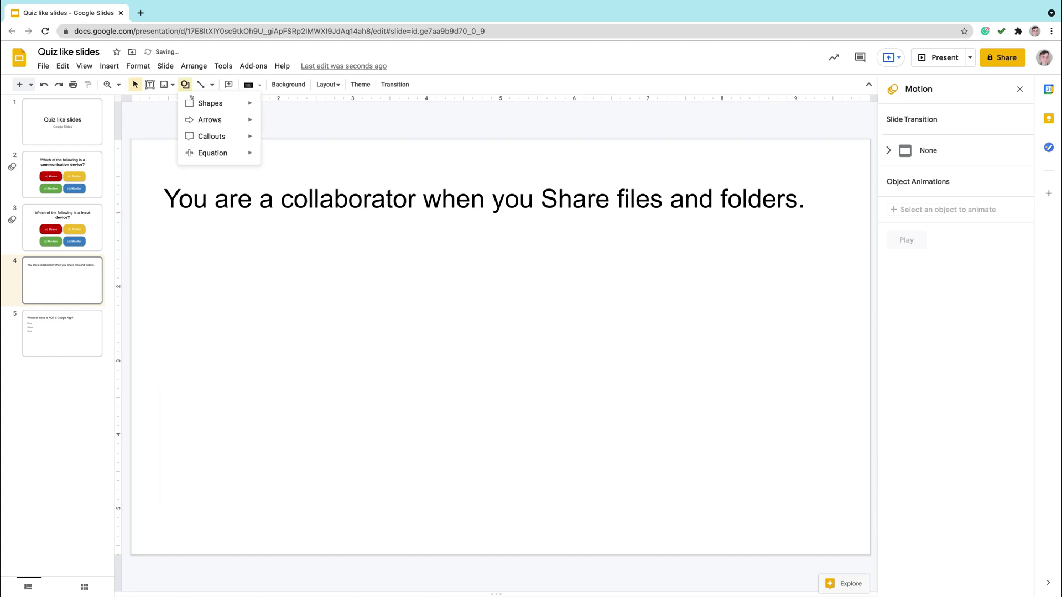
{"action": "mouse_move", "coordinate": [243, 103]}
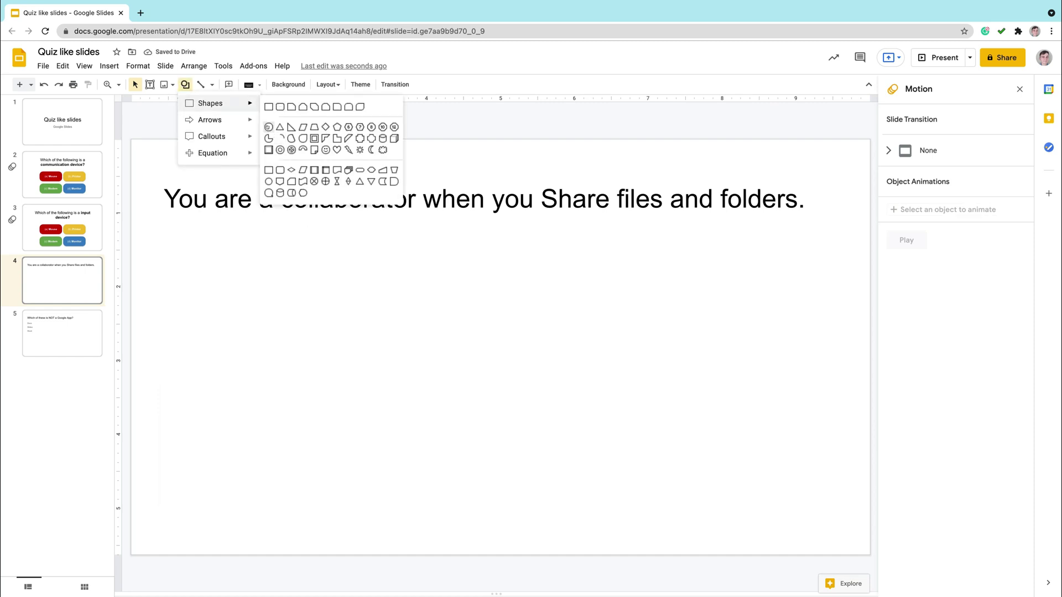
{"action": "left_click", "coordinate": [268, 128]}
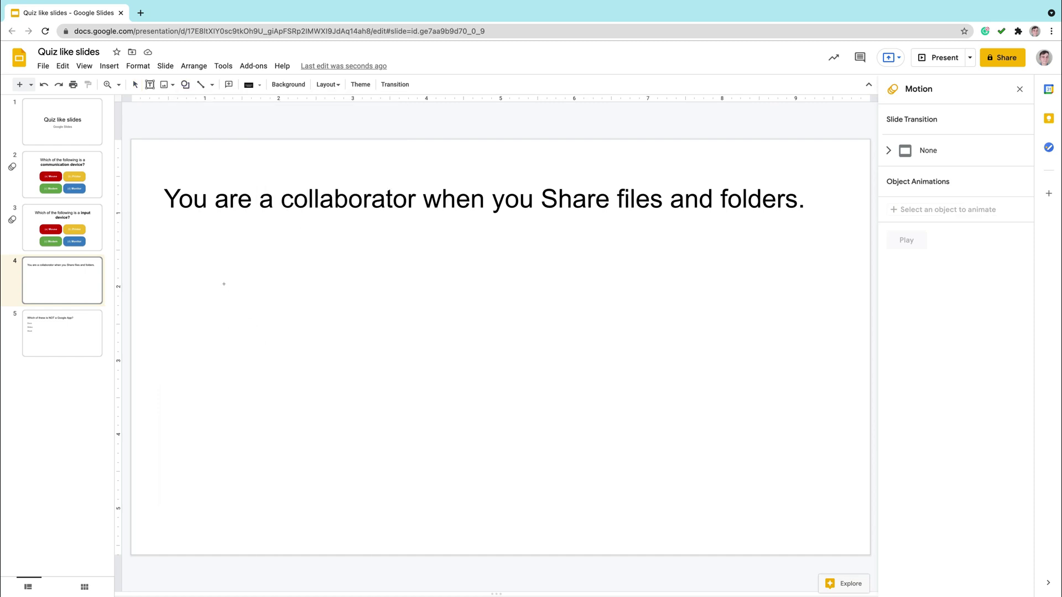
{"action": "left_click_drag", "start_coordinate": [224, 283], "coordinate": [441, 429]}
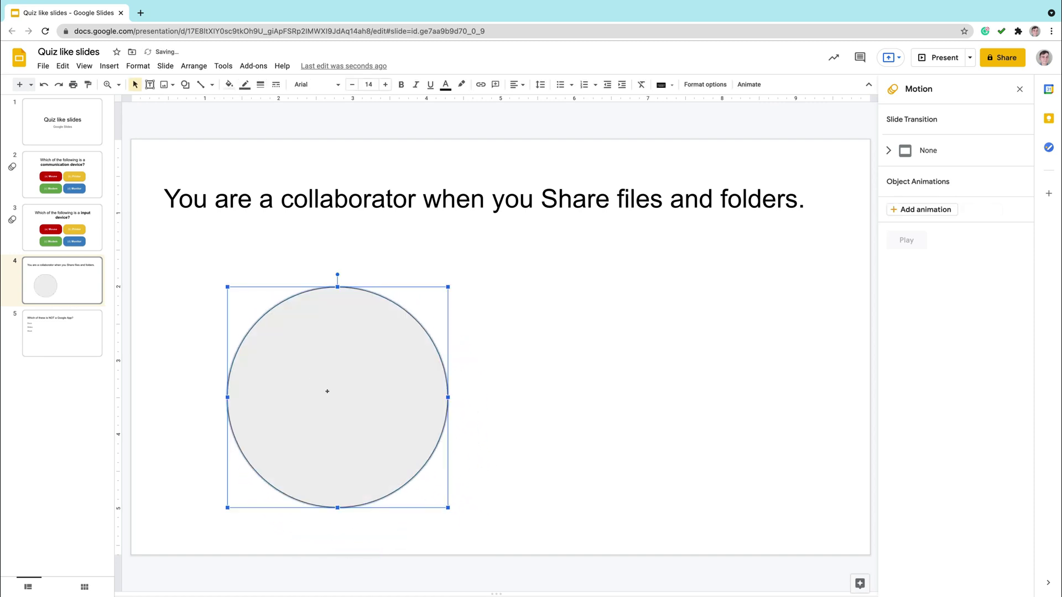
- Add the label 'True' inside the circle, centred and bold
{"action": "left_click", "coordinate": [327, 390]}
{"action": "type", "text": "T"}
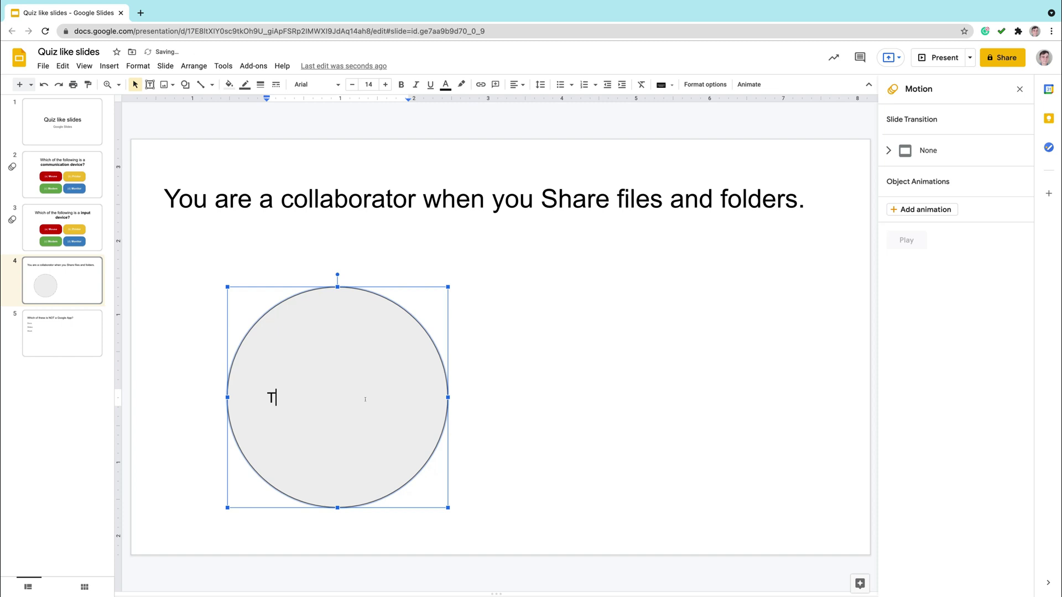
{"action": "type", "text": "rue"}
{"action": "key", "text": "ctrl+a"}
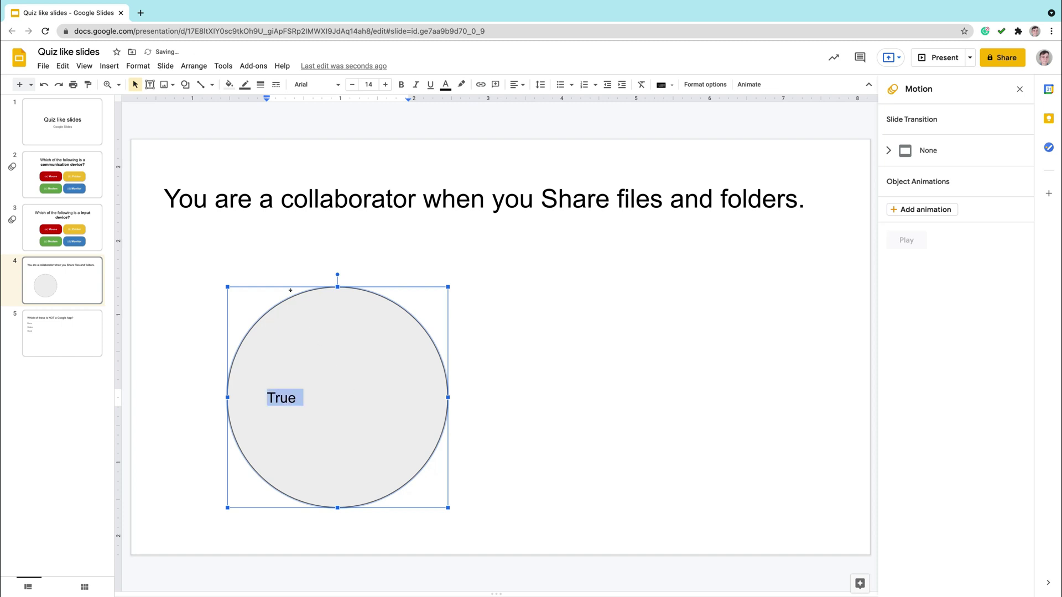
{"action": "left_click", "coordinate": [514, 84]}
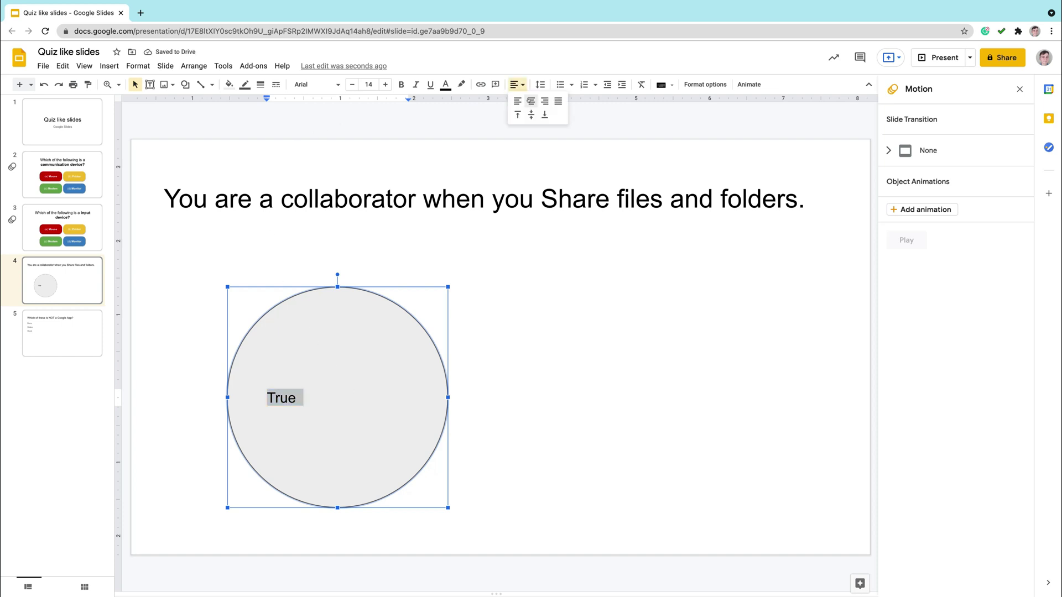
{"action": "left_click", "coordinate": [530, 100]}
{"action": "left_click", "coordinate": [402, 84]}
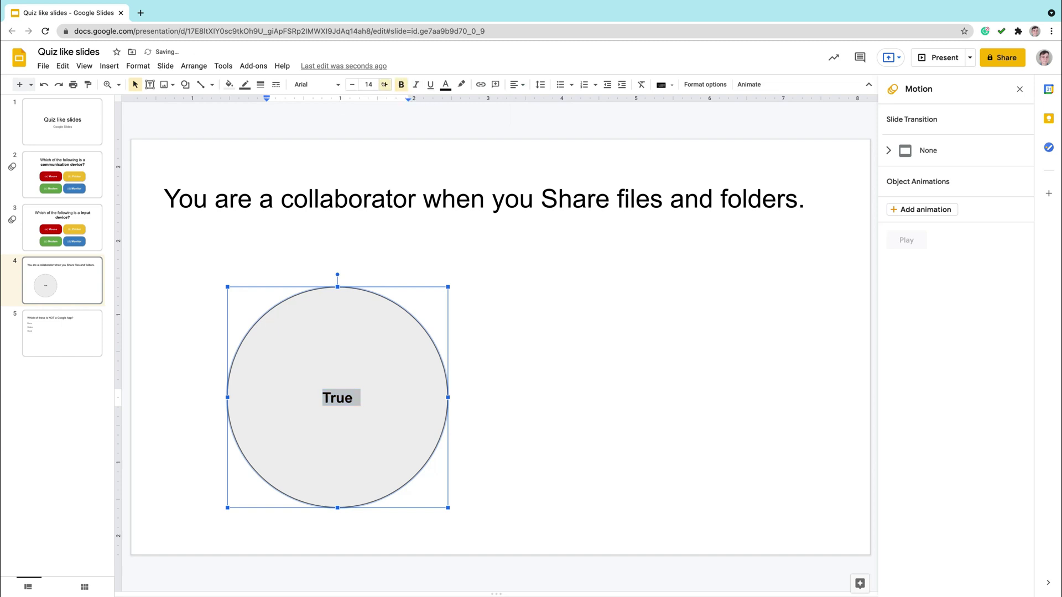
- Increase the True label's font size to 42 pt
{"action": "left_click", "coordinate": [384, 84]}
{"action": "left_click", "coordinate": [384, 84]}
{"action": "left_click", "coordinate": [385, 84]}
{"action": "left_click", "coordinate": [384, 84]}
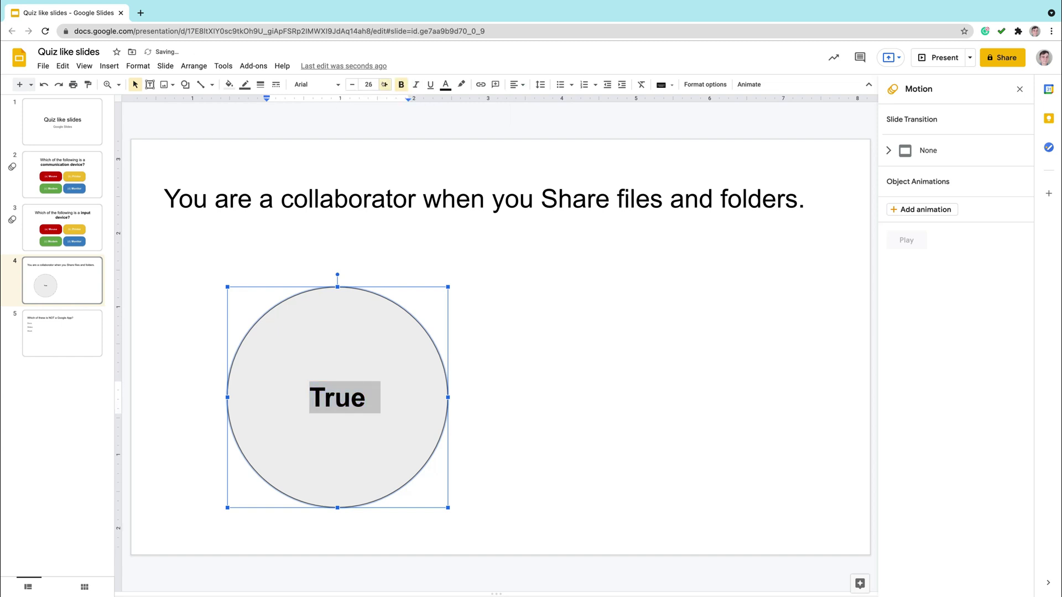
{"action": "left_click", "coordinate": [385, 84]}
{"action": "left_click", "coordinate": [384, 84]}
{"action": "left_click", "coordinate": [384, 84]}
{"action": "left_click", "coordinate": [385, 84]}
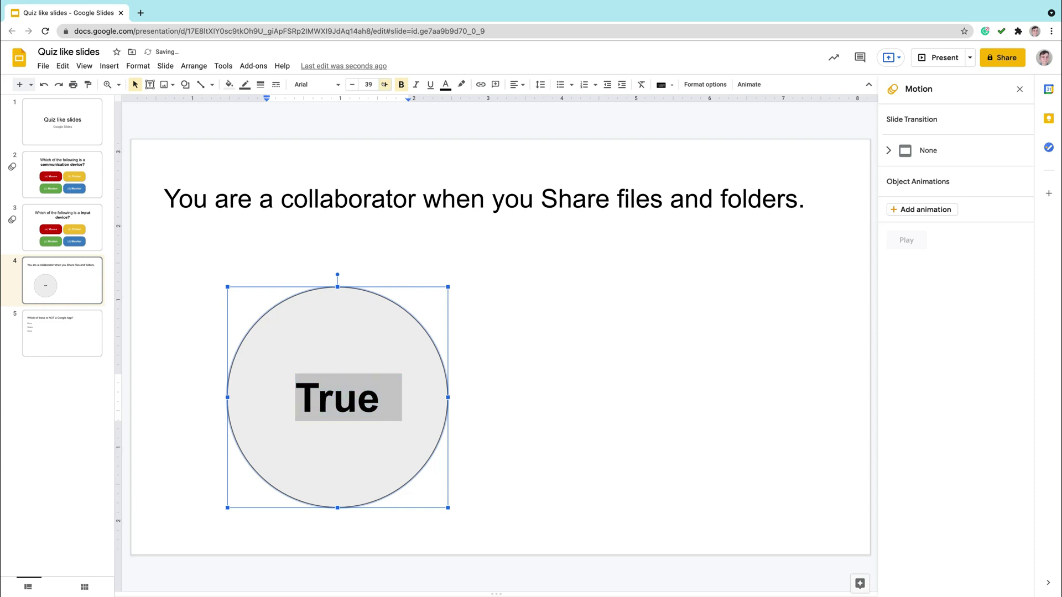
{"action": "left_click", "coordinate": [385, 84]}
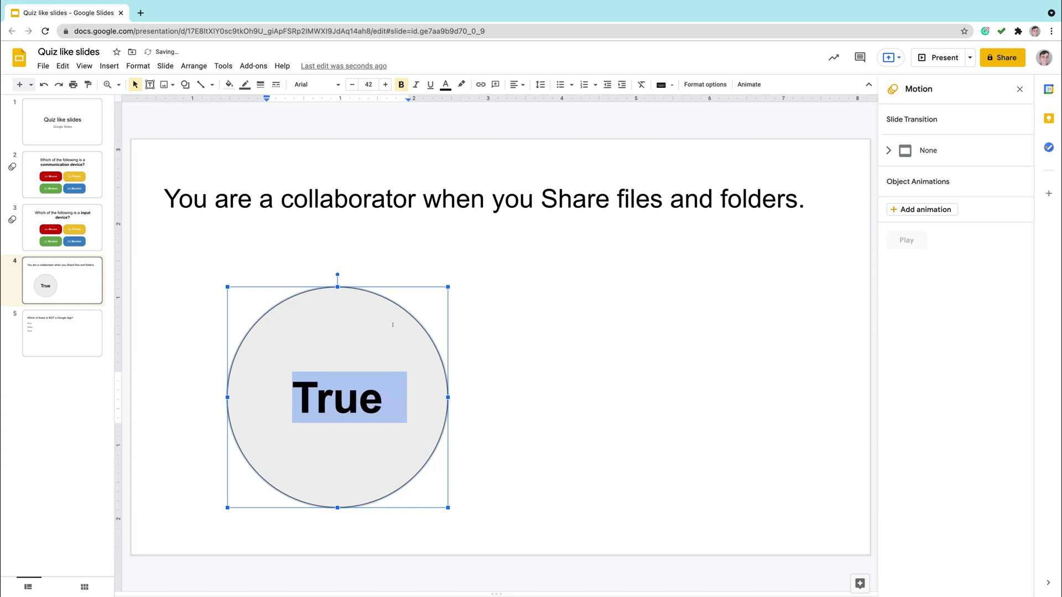
- Fill the True circle with a green gradient
{"action": "left_click", "coordinate": [228, 84]}
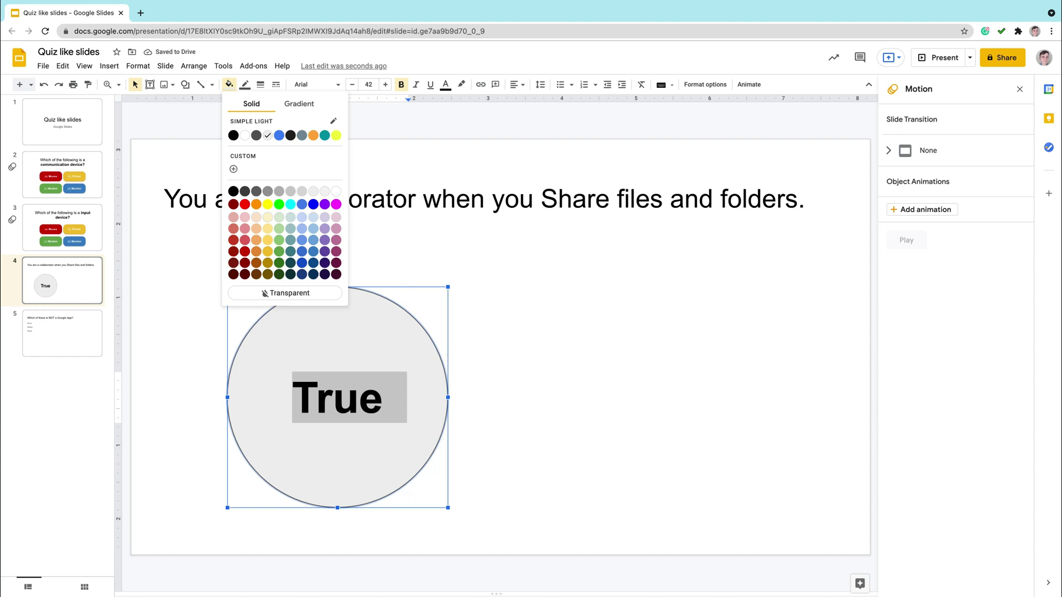
{"action": "left_click", "coordinate": [297, 104]}
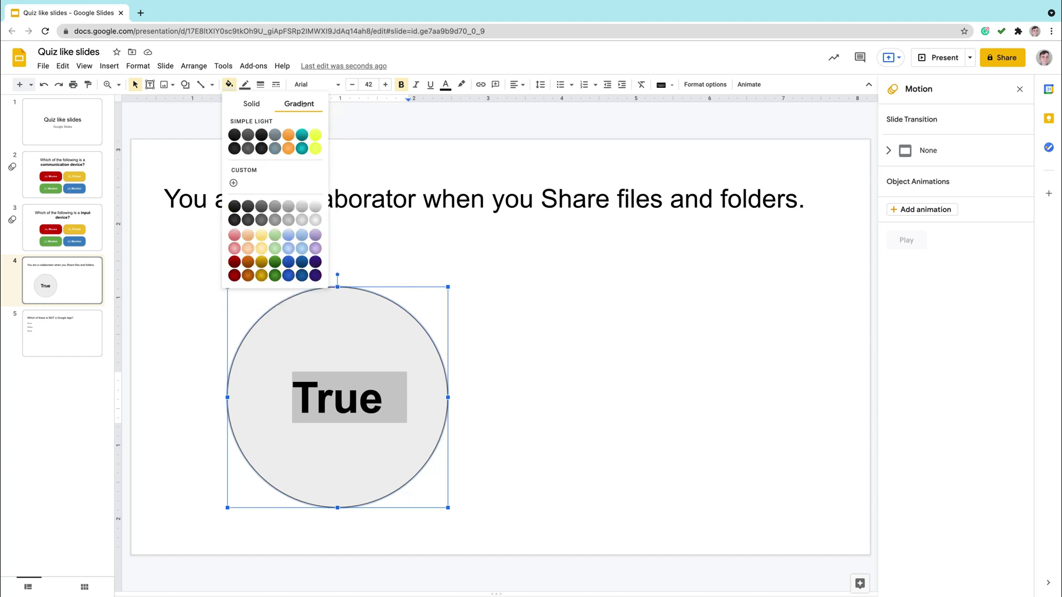
{"action": "left_click", "coordinate": [275, 275]}
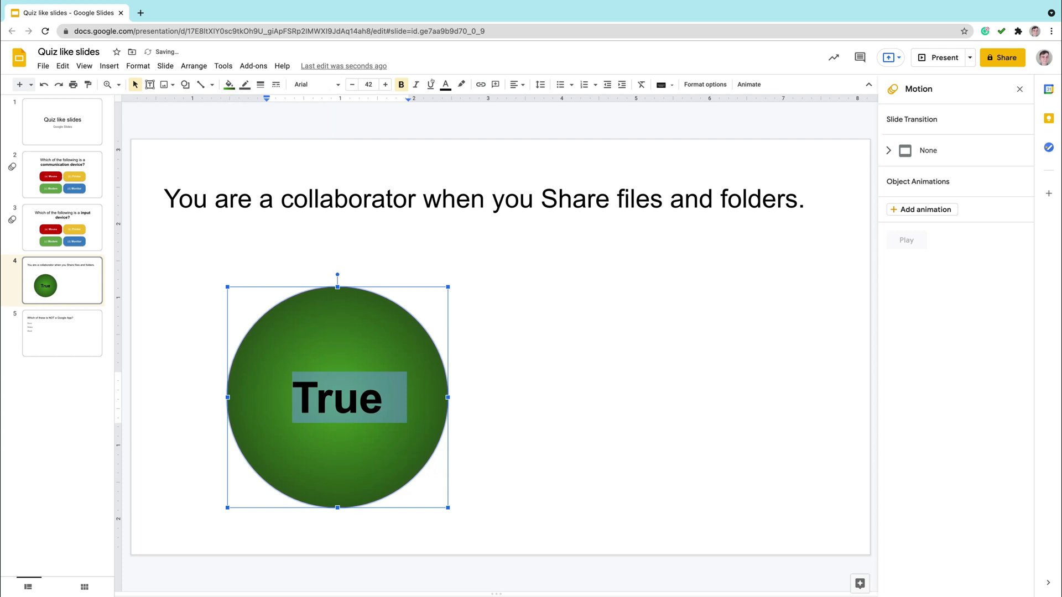
- Make the True label white and nudge the circle slightly up and left
{"action": "left_click", "coordinate": [445, 84]}
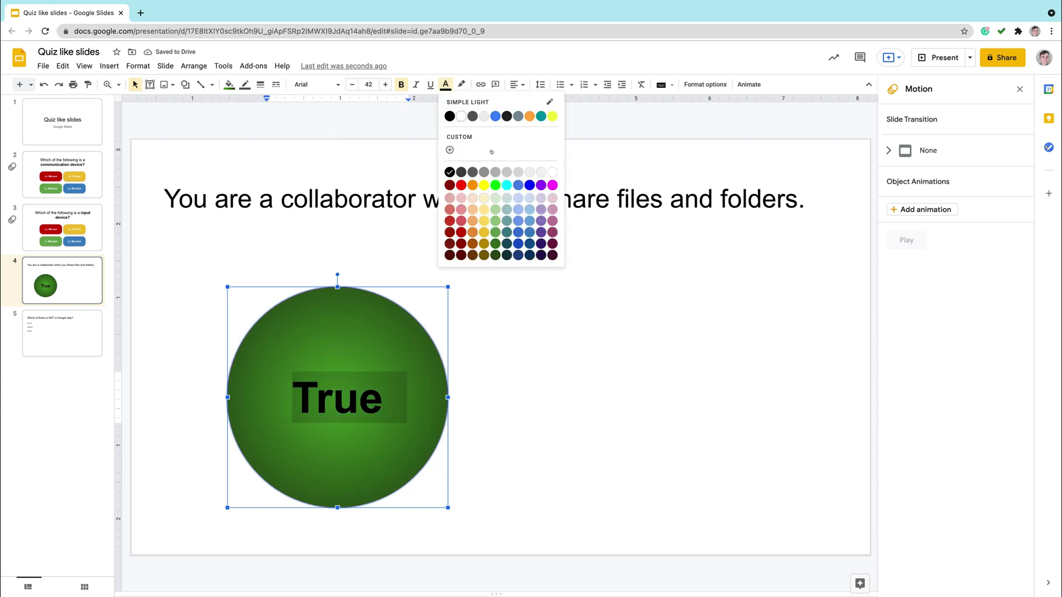
{"action": "left_click", "coordinate": [495, 198]}
{"action": "left_click", "coordinate": [523, 300]}
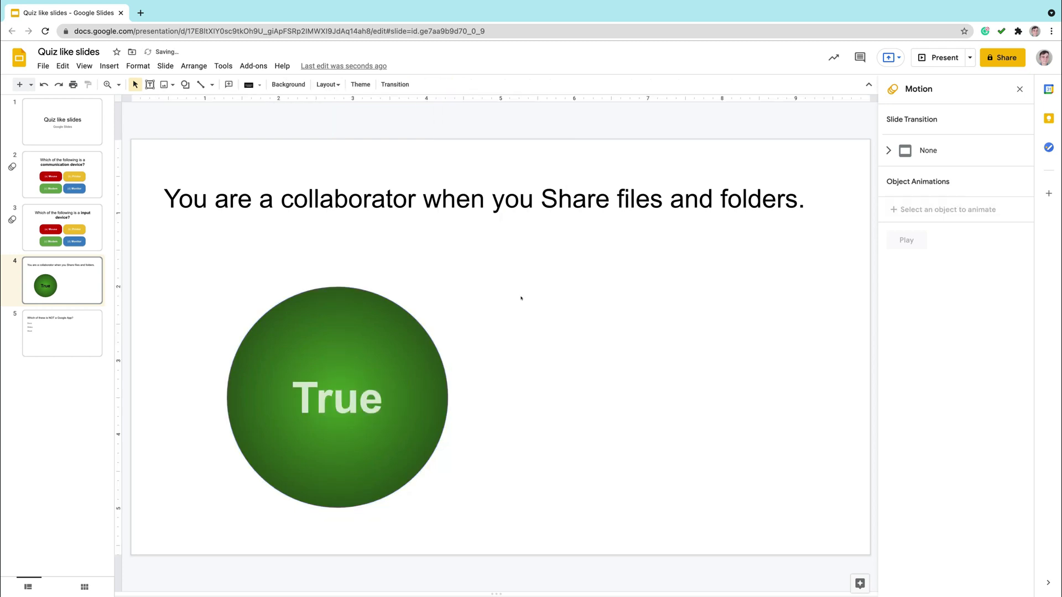
{"action": "left_click", "coordinate": [409, 332]}
{"action": "left_click", "coordinate": [445, 84]}
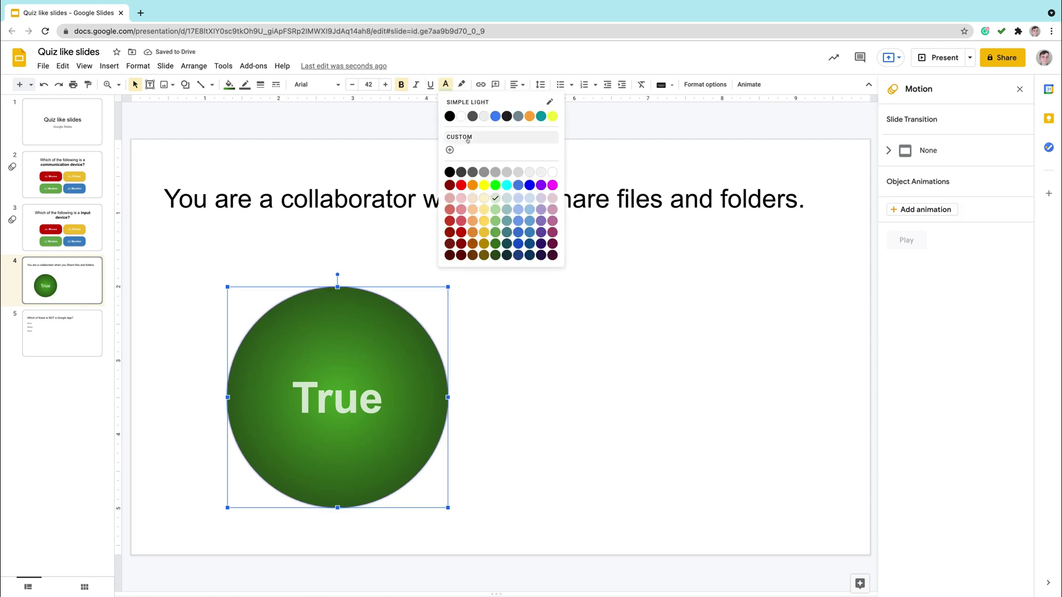
{"action": "left_click", "coordinate": [551, 171]}
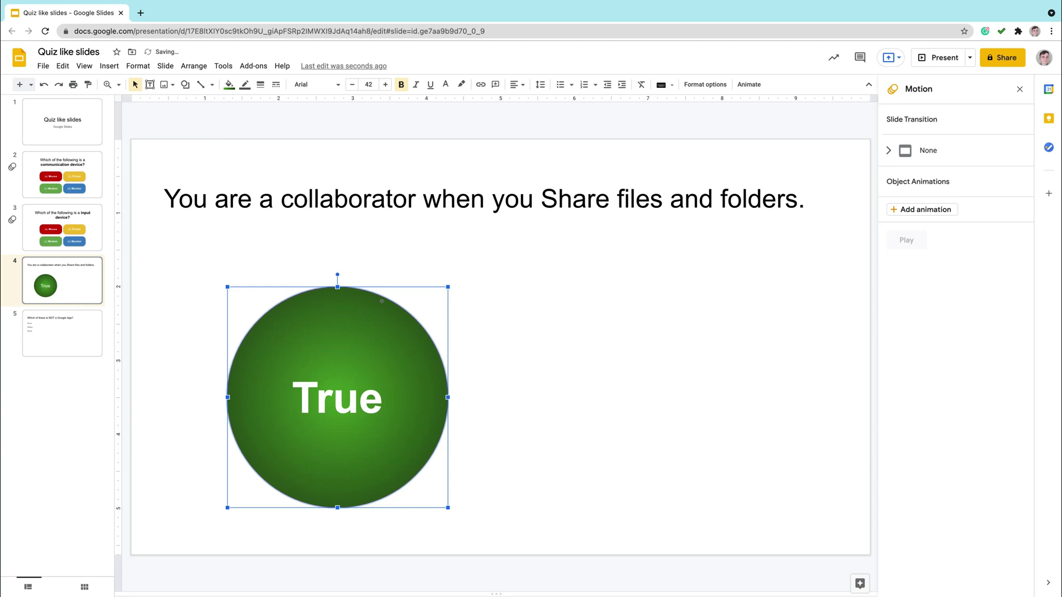
{"action": "left_click_drag", "start_coordinate": [345, 322], "coordinate": [337, 314]}
{"action": "left_click", "coordinate": [499, 332]}
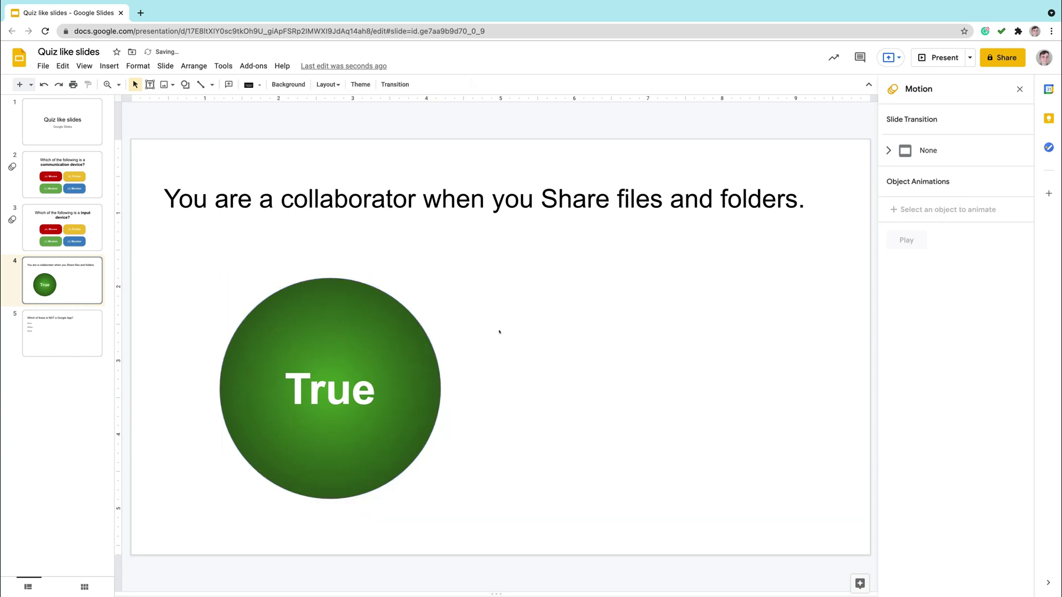
{"action": "left_click", "coordinate": [347, 325]}
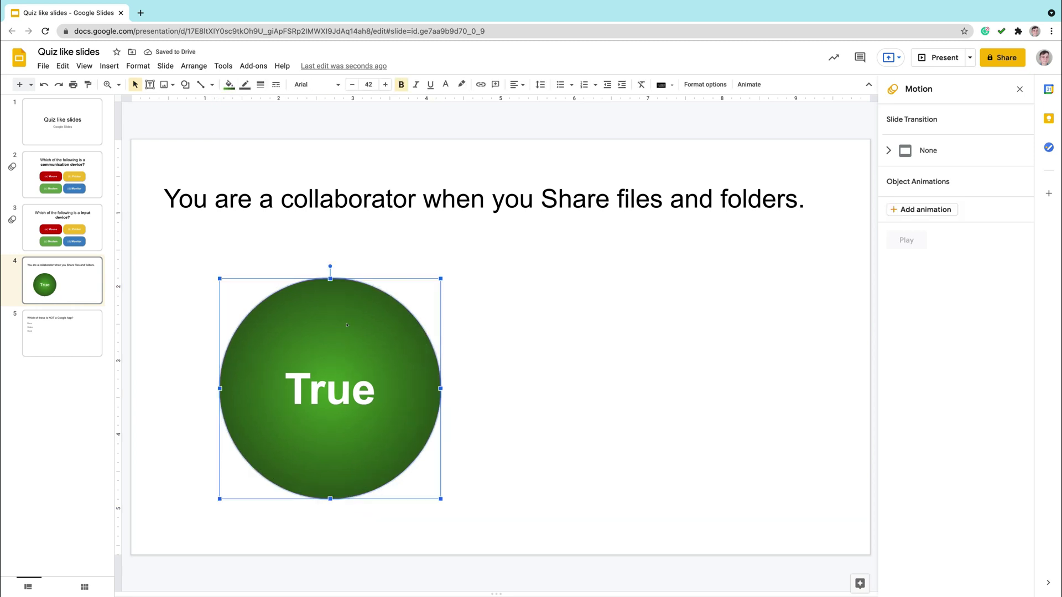
- Duplicate the True circle and place the copy to its right
{"action": "key", "text": "ctrl+d"}
{"action": "left_click_drag", "start_coordinate": [352, 343], "coordinate": [622, 363]}
{"action": "left_click", "coordinate": [400, 349], "text": "shift"}
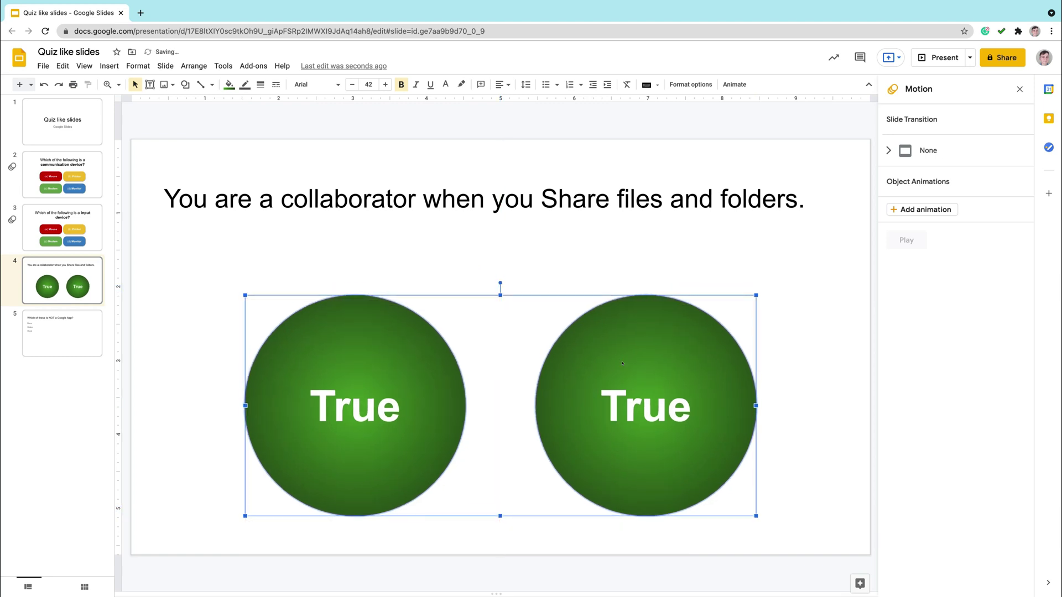
{"action": "left_click", "coordinate": [570, 257]}
{"action": "left_click", "coordinate": [643, 406]}
- Relabel the right-hand circle 'False'
{"action": "left_click", "coordinate": [643, 407]}
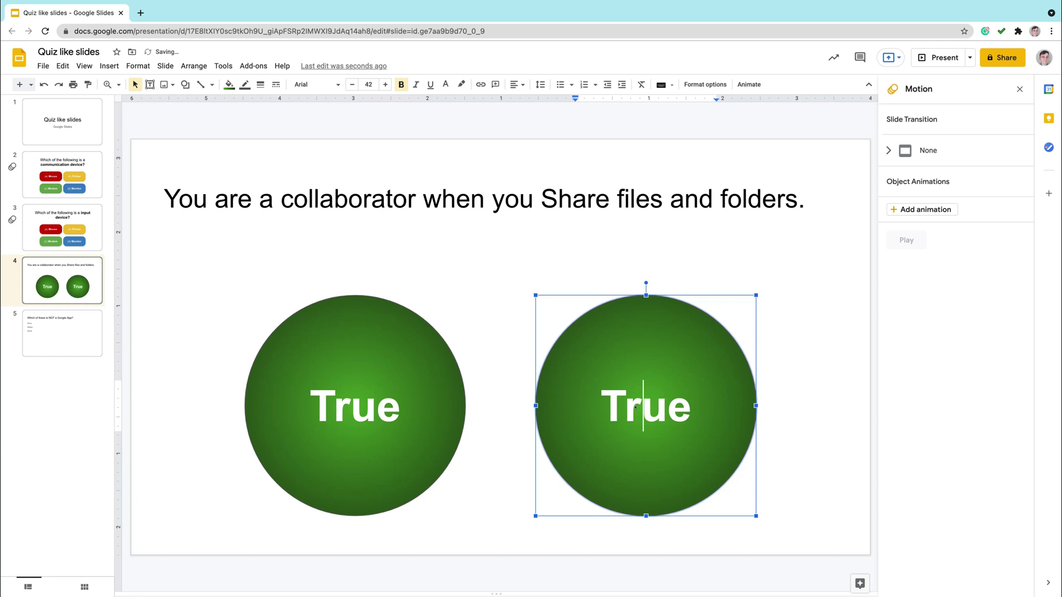
{"action": "left_click", "coordinate": [601, 406]}
{"action": "key", "text": "shift+Right"}
{"action": "key", "text": "shift+Right"}
{"action": "key", "text": "shift+Right"}
{"action": "key", "text": "shift+Right"}
{"action": "key", "text": "Right"}
{"action": "key", "text": "shift+Left"}
{"action": "key", "text": "shift+Left"}
{"action": "key", "text": "shift+Left"}
{"action": "key", "text": "shift+Left"}
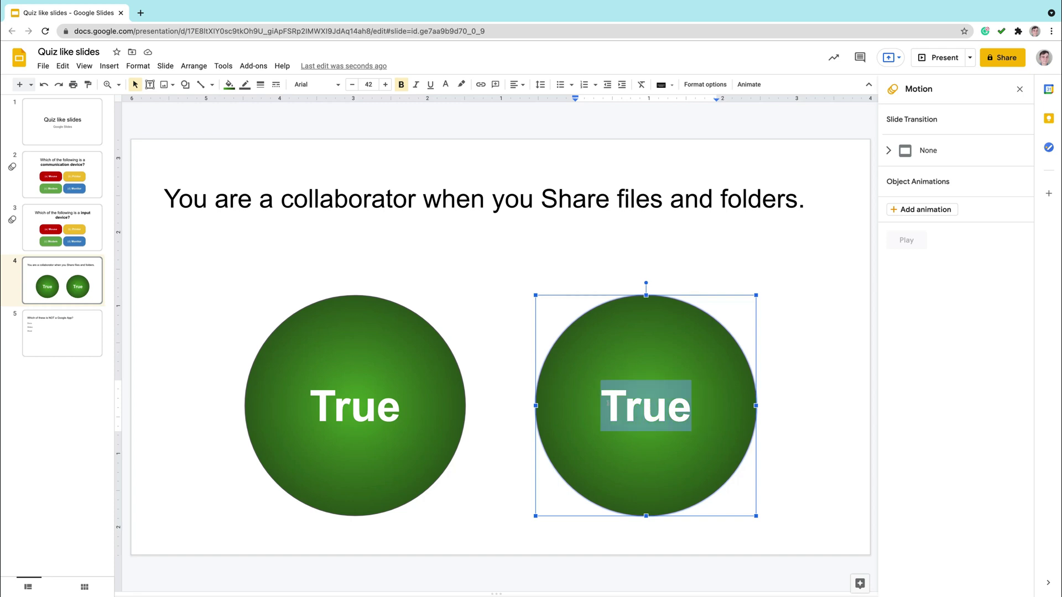
{"action": "type", "text": "False"}
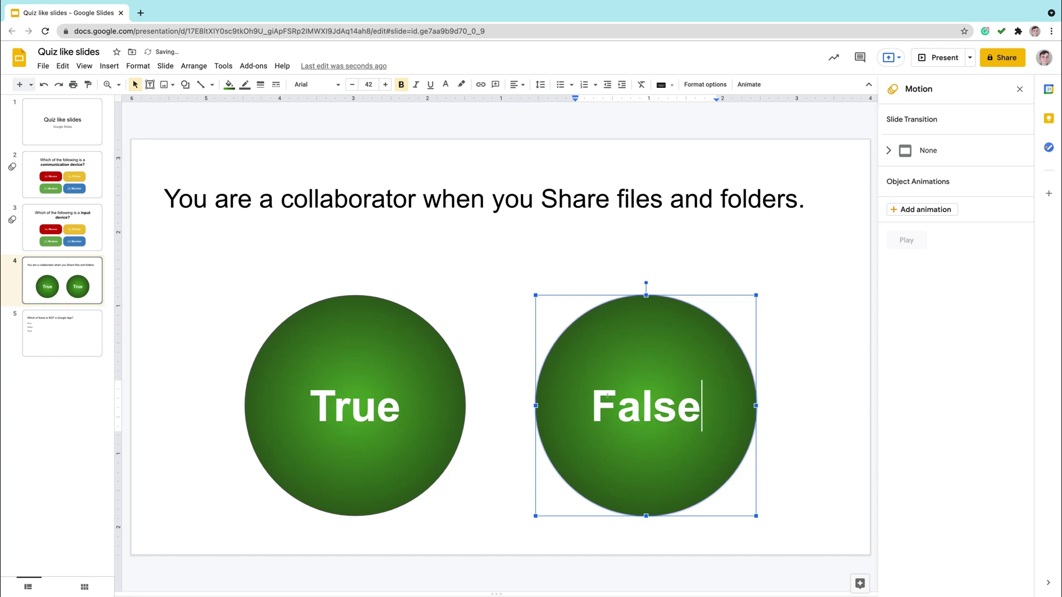
{"action": "left_click", "coordinate": [601, 259]}
{"action": "left_click", "coordinate": [635, 342]}
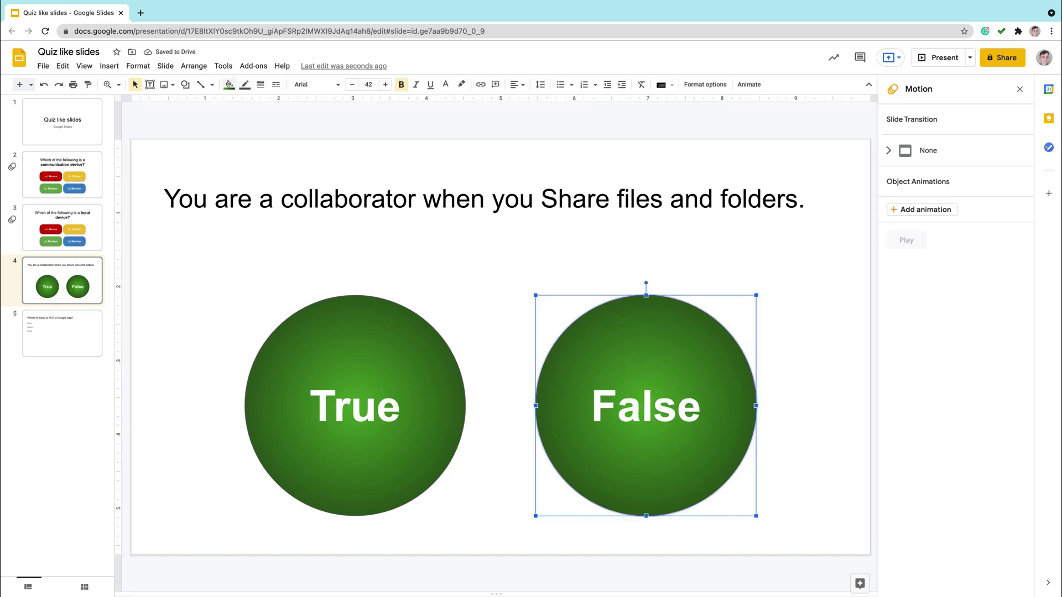
{"action": "left_click", "coordinate": [228, 84]}
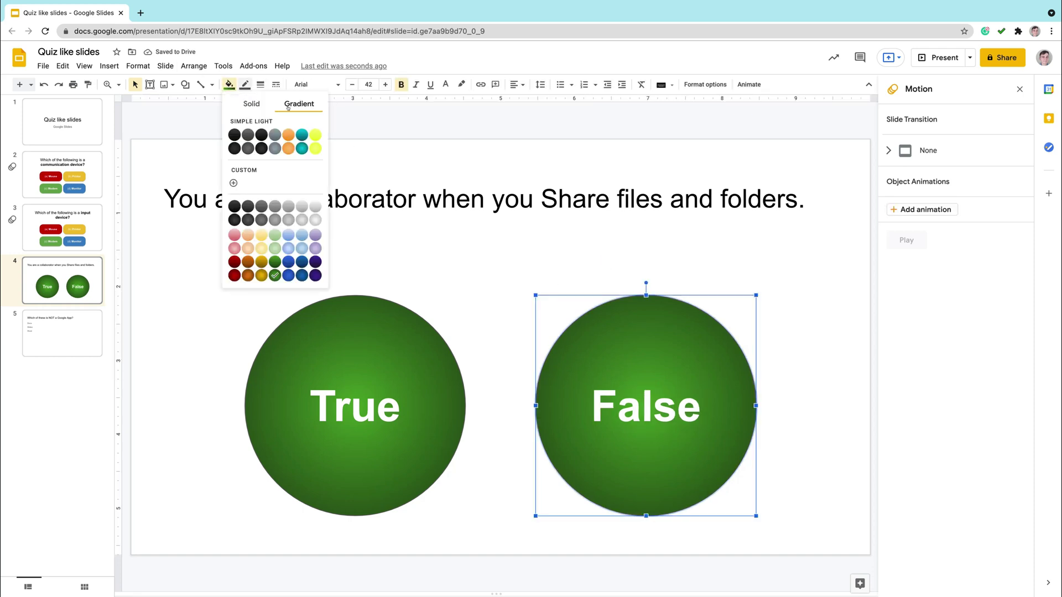
- Give the False circle a dark red gradient and centre the question text
{"action": "left_click", "coordinate": [234, 275]}
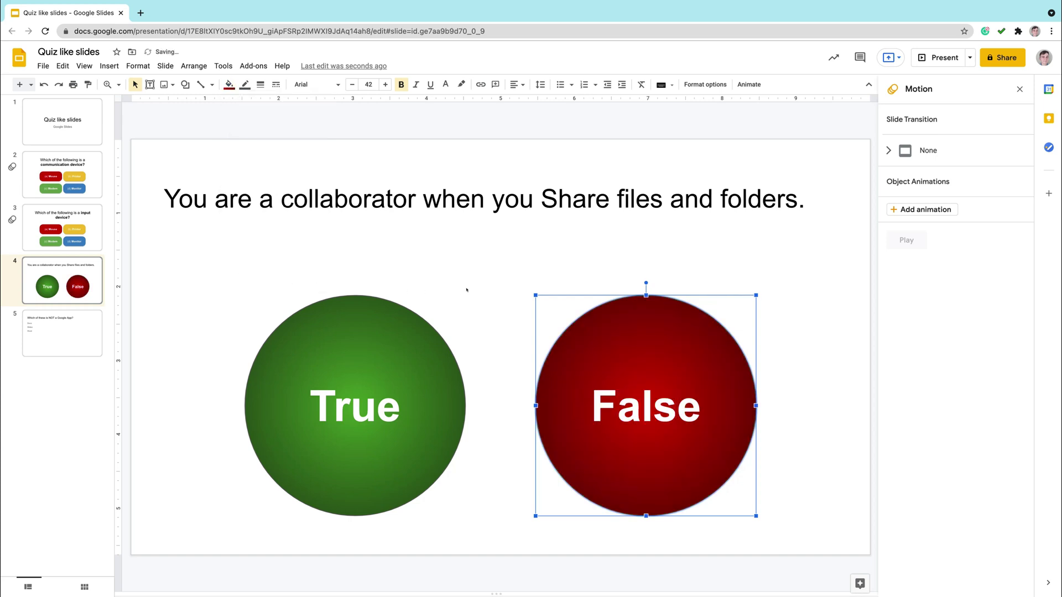
{"action": "left_click", "coordinate": [442, 193]}
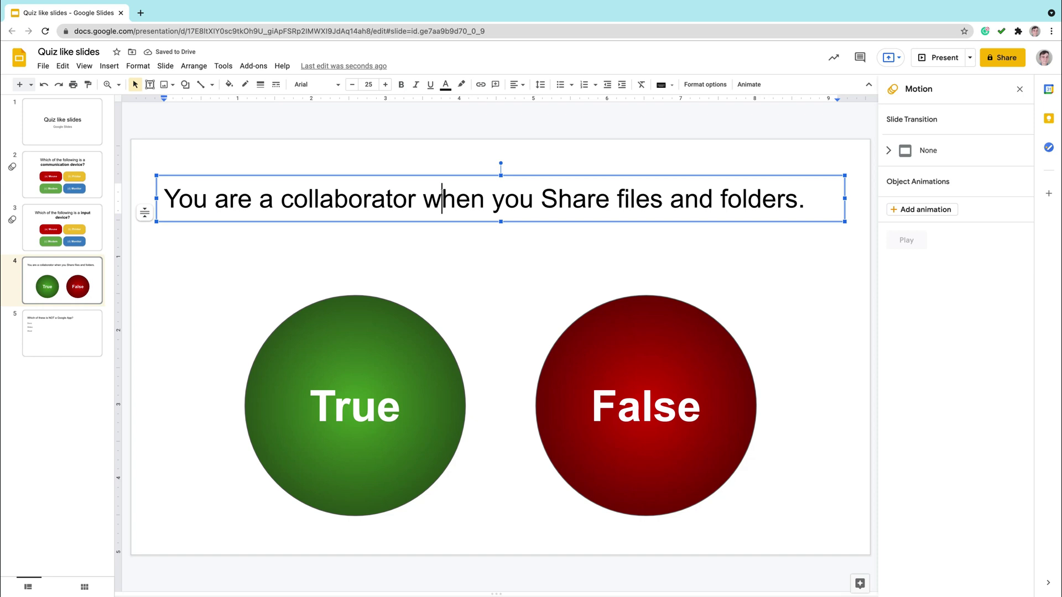
{"action": "left_click", "coordinate": [513, 84]}
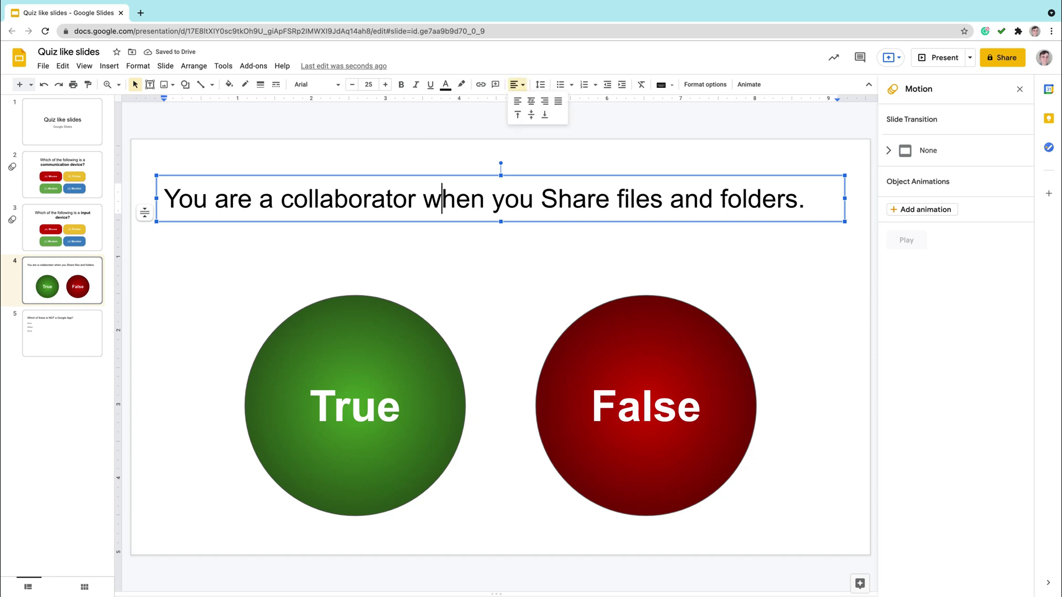
{"action": "key", "text": "ctrl+shift+e"}
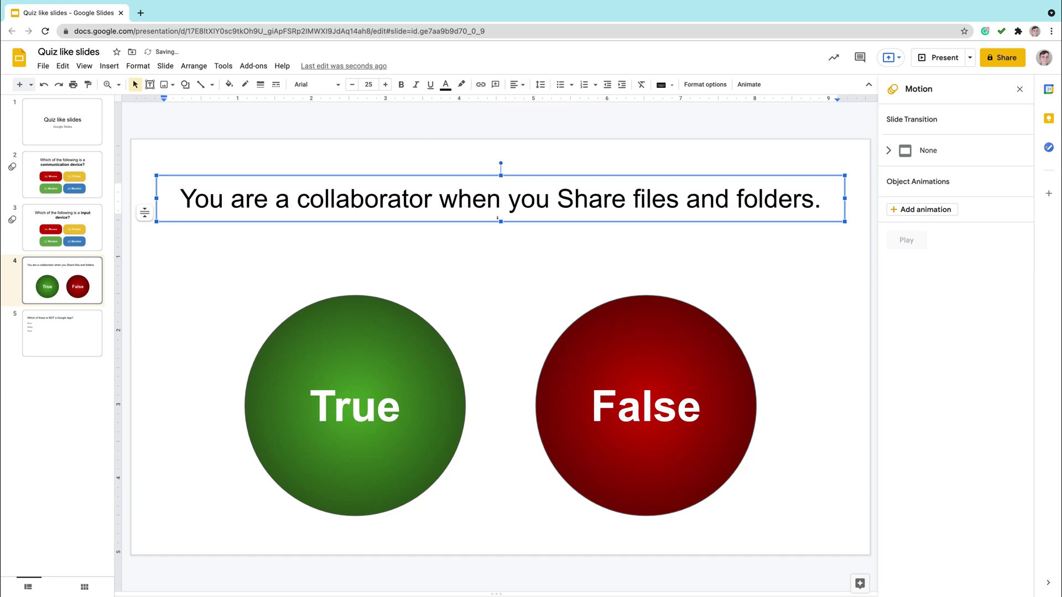
- Make the question box taller and enlarge its text to 35 pt
{"action": "left_click_drag", "start_coordinate": [501, 222], "coordinate": [499, 262]}
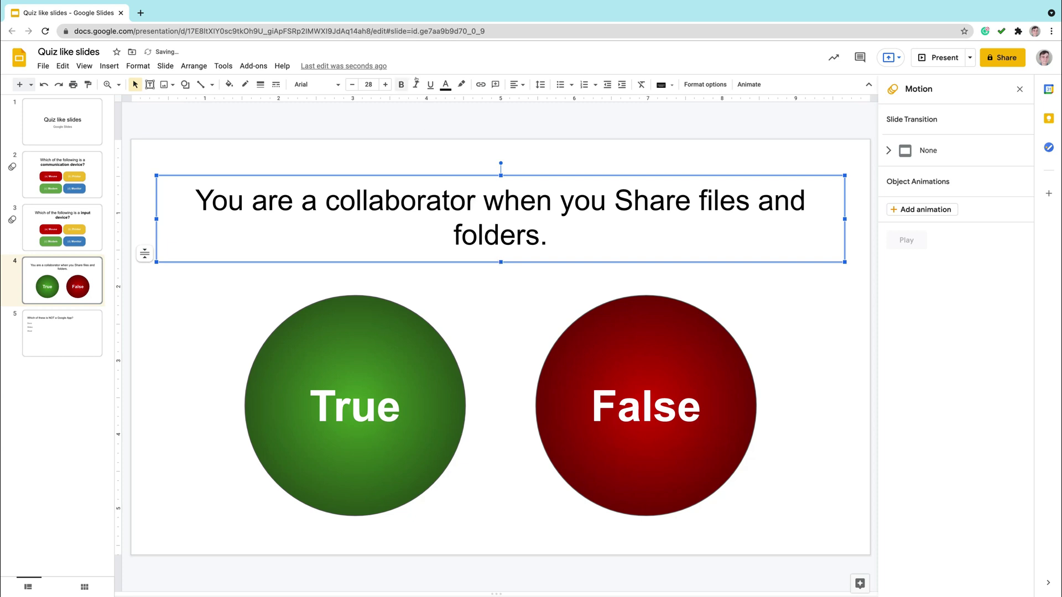
{"action": "left_click", "coordinate": [386, 84]}
{"action": "left_click", "coordinate": [385, 84]}
{"action": "left_click", "coordinate": [386, 84]}
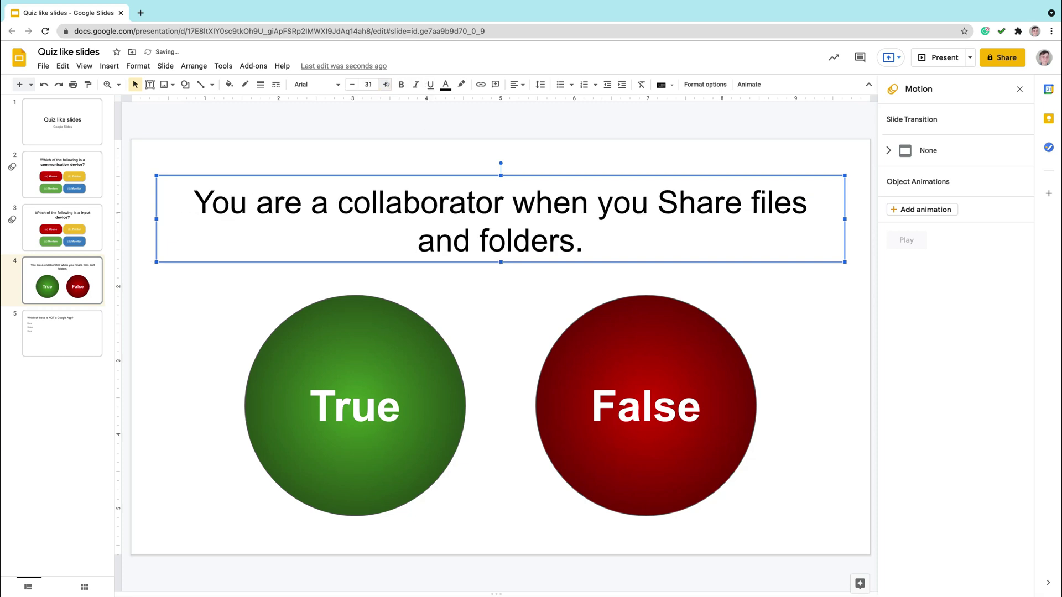
{"action": "left_click", "coordinate": [385, 85]}
{"action": "double_click", "coordinate": [385, 84]}
{"action": "left_click", "coordinate": [385, 84]}
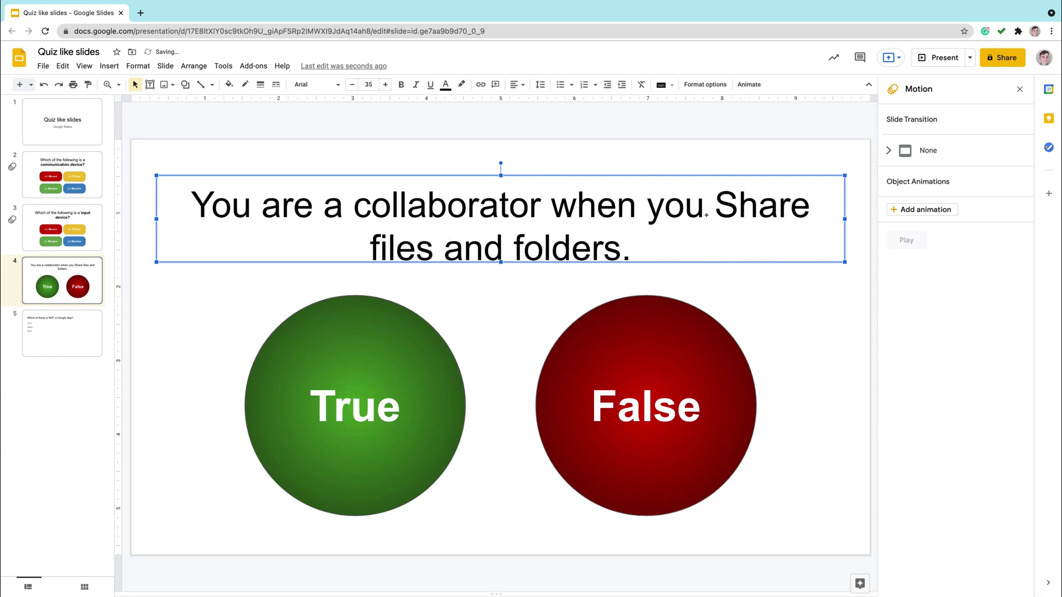
- Make the word 'Share' in the question bold
{"action": "left_click_drag", "start_coordinate": [715, 208], "coordinate": [810, 210]}
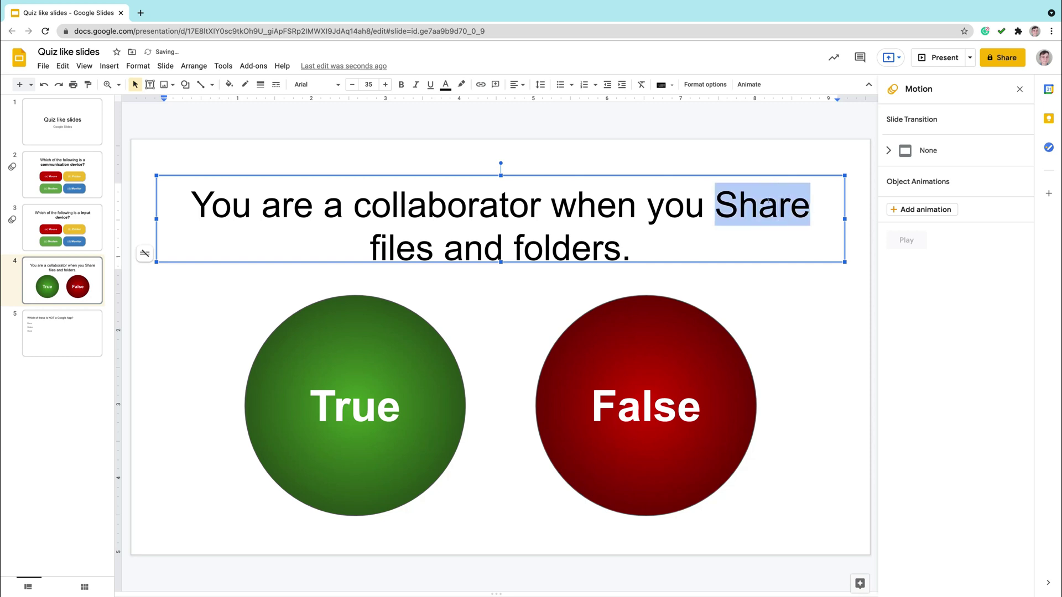
{"action": "left_click", "coordinate": [400, 84]}
{"action": "left_click", "coordinate": [587, 237]}
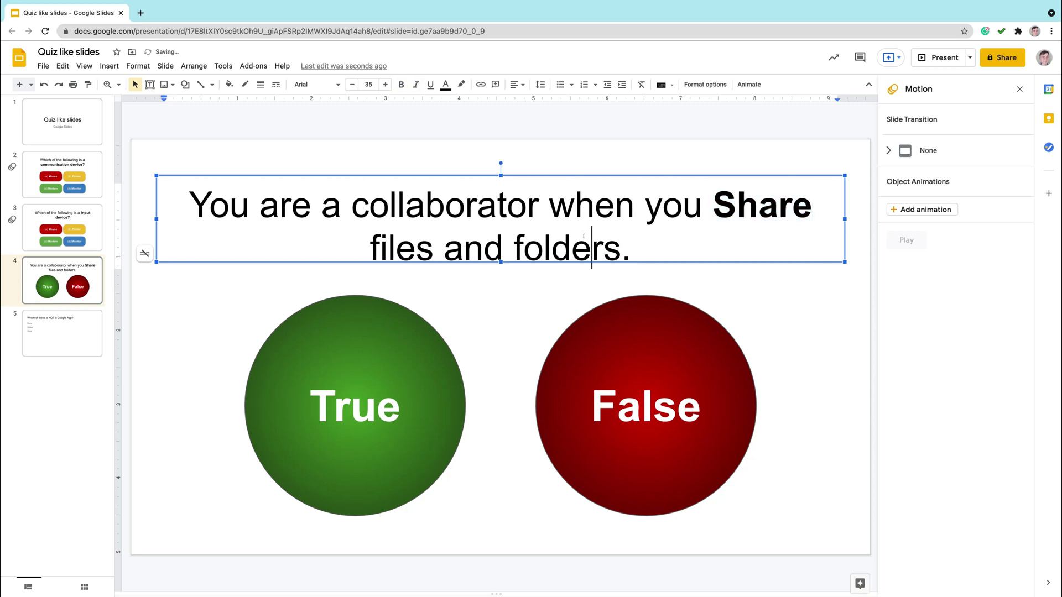
{"action": "left_click", "coordinate": [373, 159]}
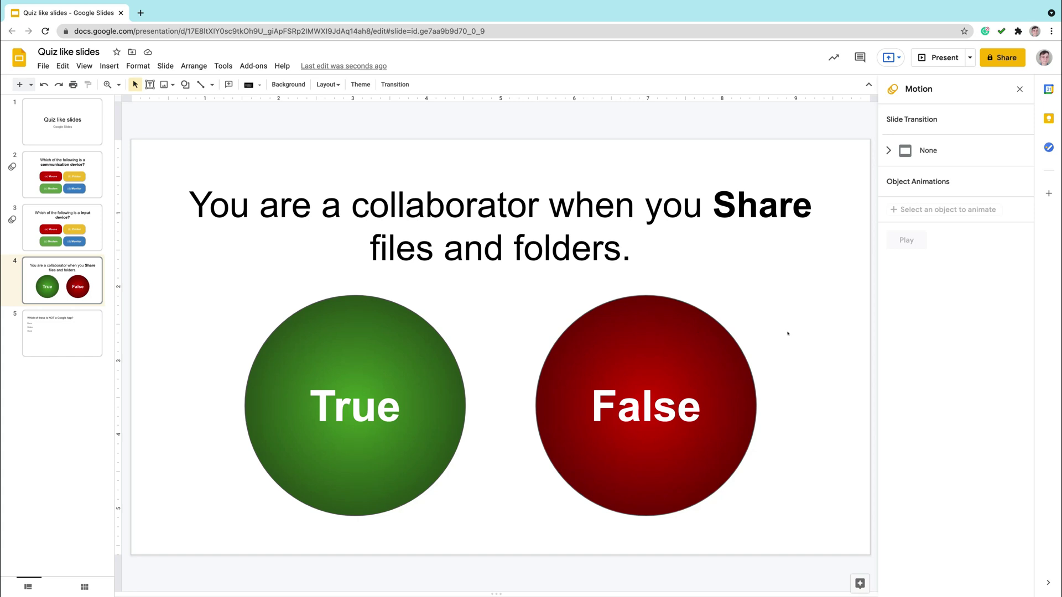
- Give the False circle a Zoom out animation on click
{"action": "left_click", "coordinate": [716, 329]}
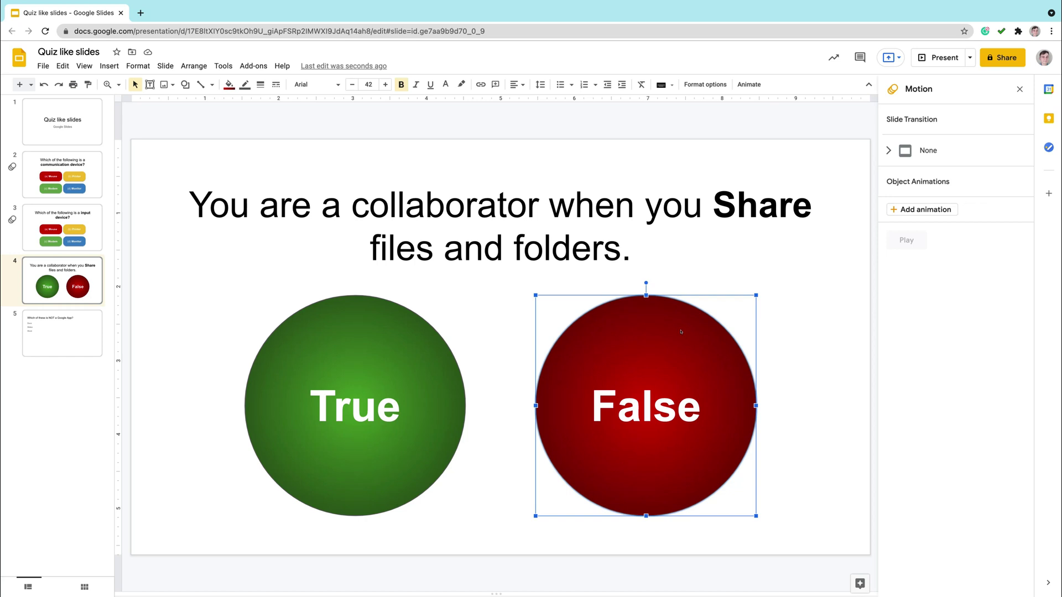
{"action": "left_click", "coordinate": [1019, 89]}
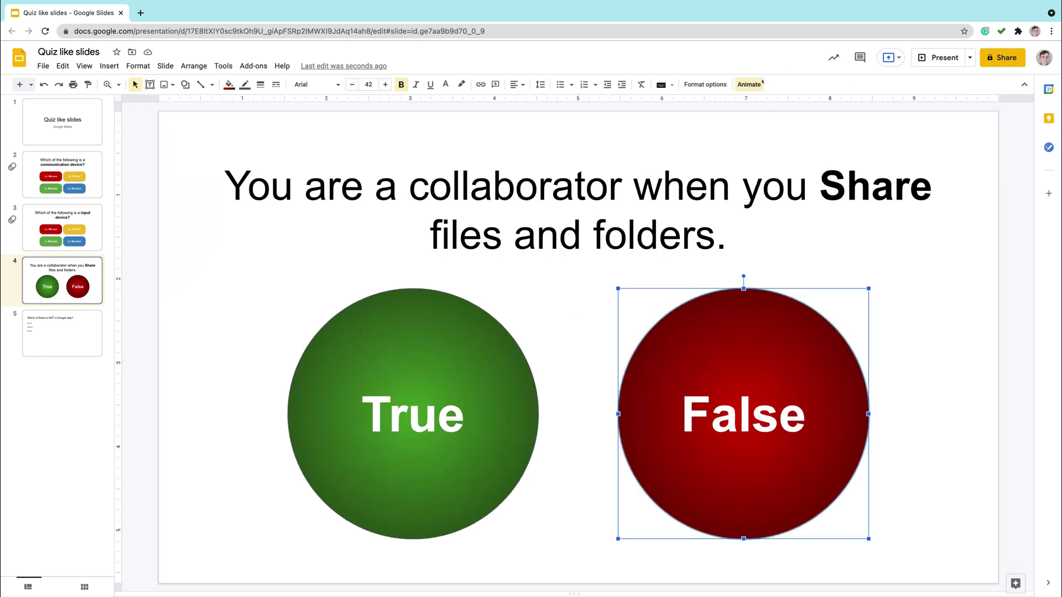
{"action": "left_click", "coordinate": [761, 83]}
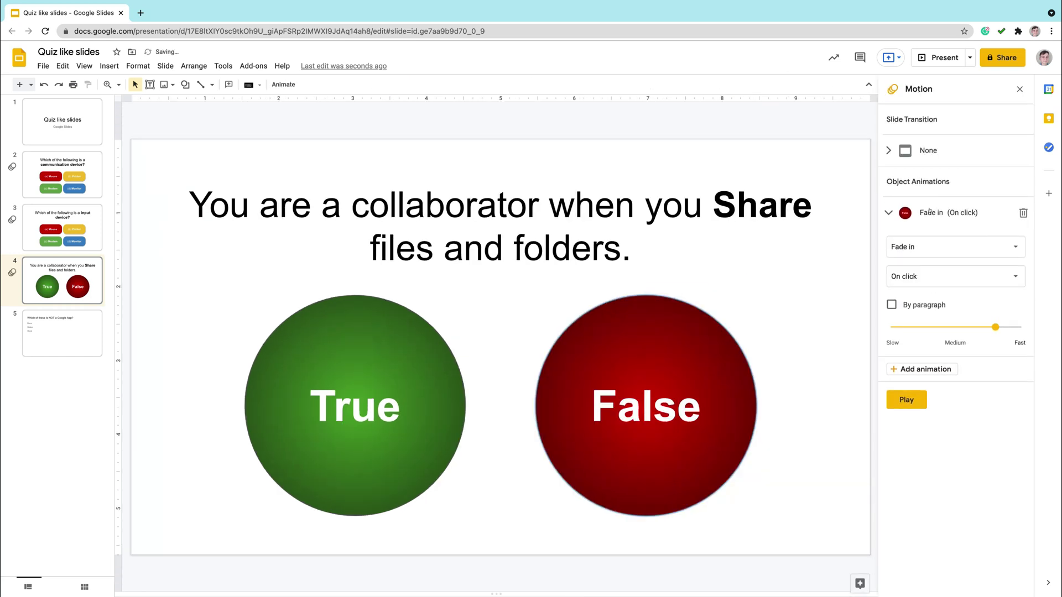
{"action": "left_click", "coordinate": [937, 246]}
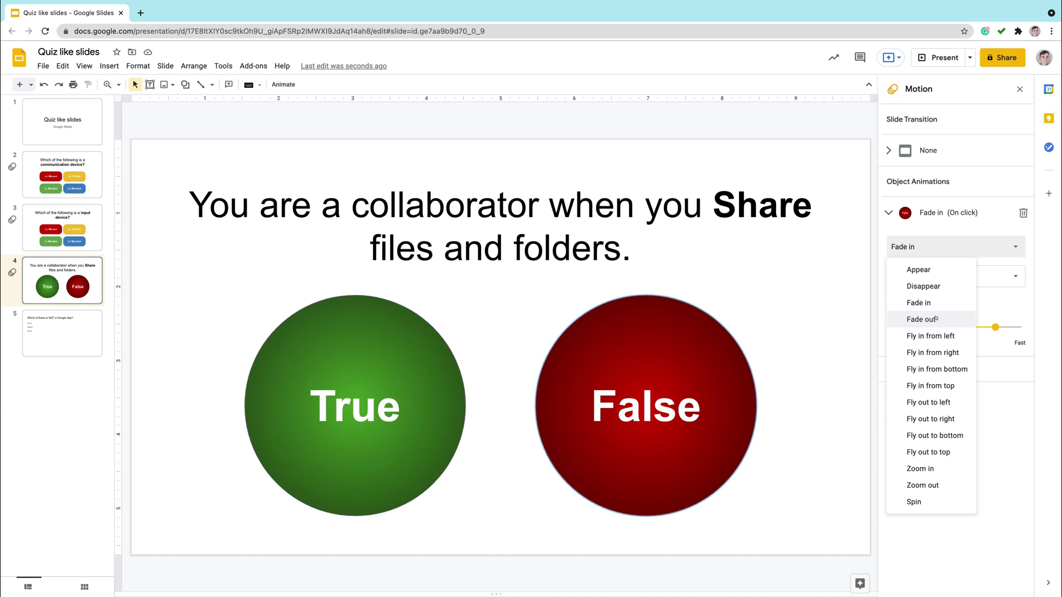
{"action": "left_click", "coordinate": [934, 485]}
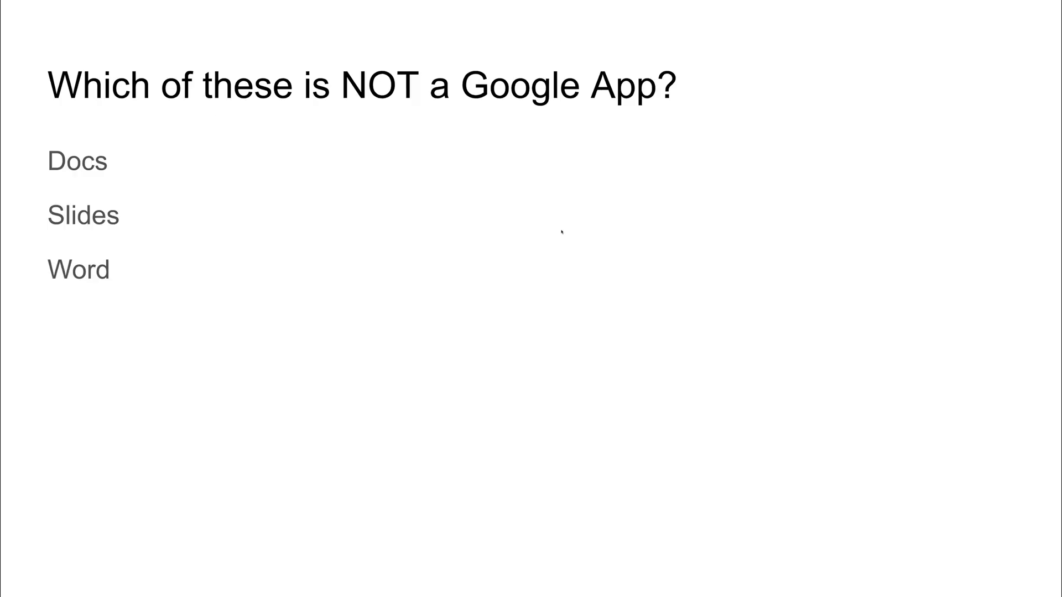
- Exit the slideshow back to the editor on slide 5, the 'NOT a Google App' question
{"action": "key", "text": "Escape"}
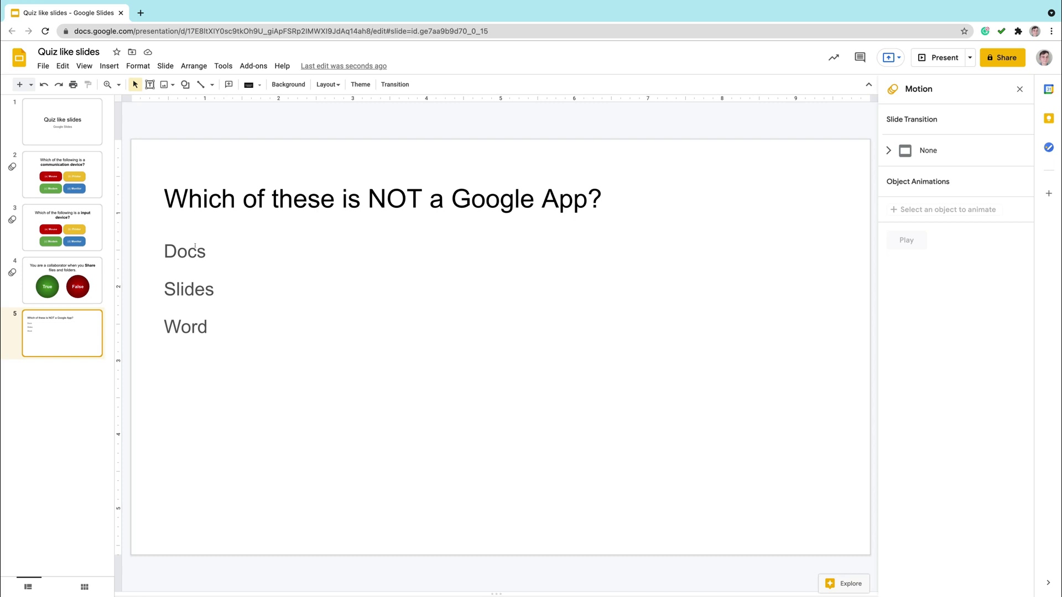
- Delete slide 5's Docs / Slides / Word answer text box and open a new browser tab
{"action": "left_click", "coordinate": [176, 284]}
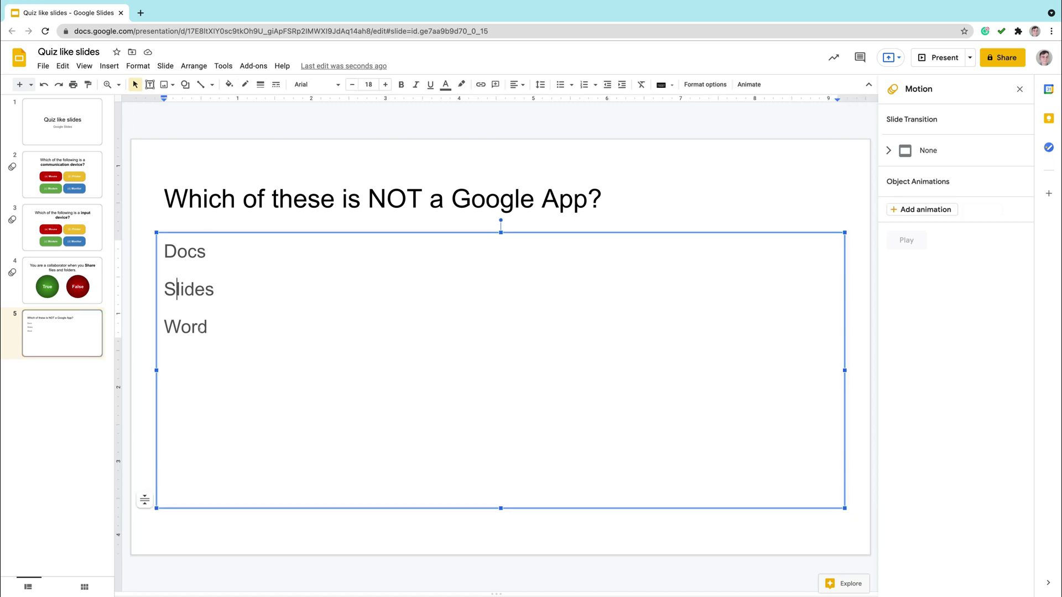
{"action": "left_click", "coordinate": [428, 229]}
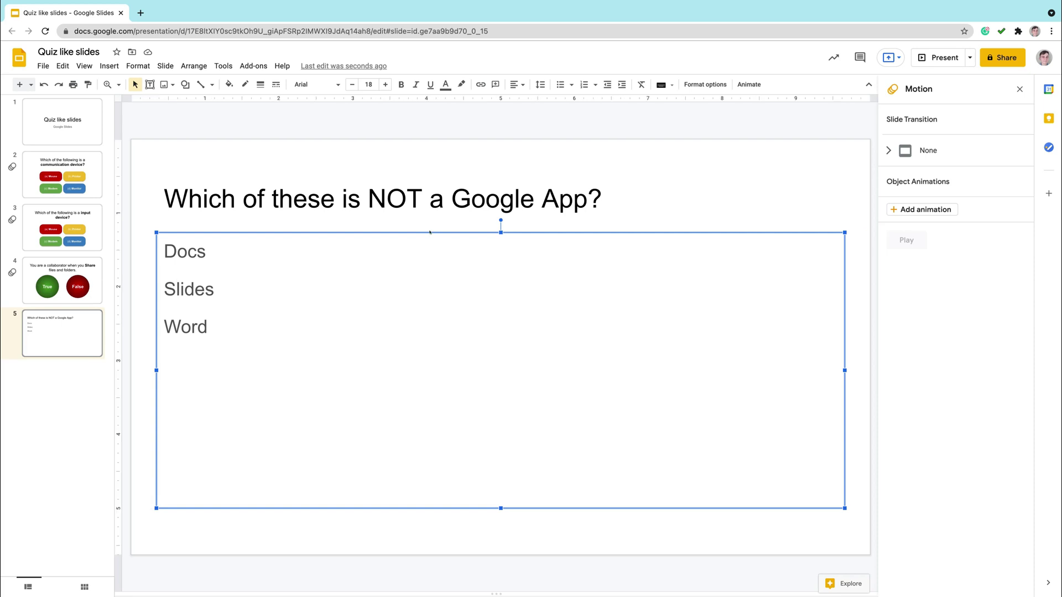
{"action": "key", "text": "Delete"}
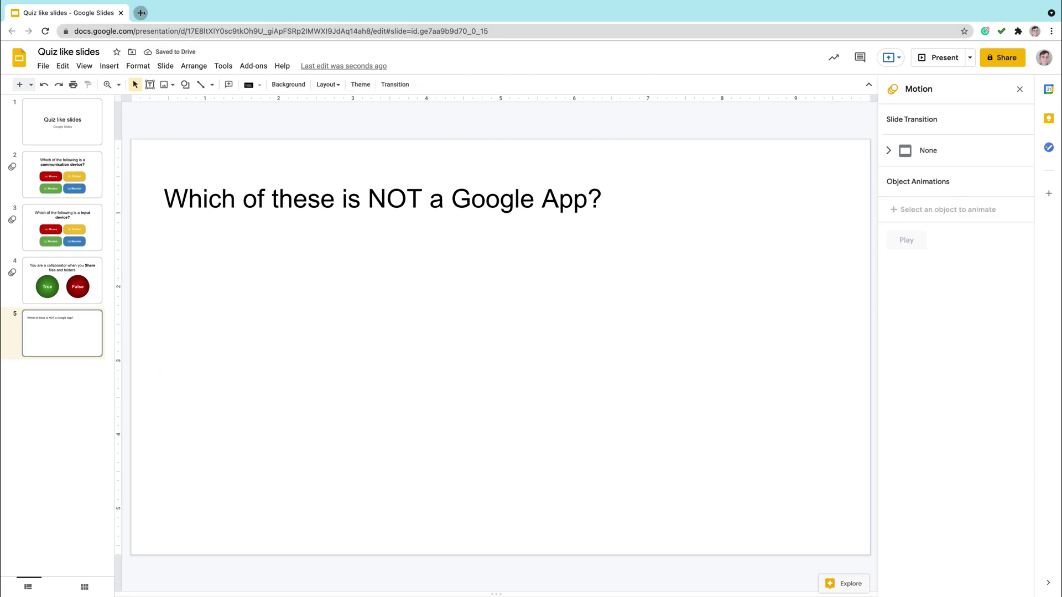
{"action": "left_click", "coordinate": [141, 12]}
- Search images for 'google docs icon' and paste the Docs logo onto slide 5 at half size
{"action": "type", "text": "googl"}
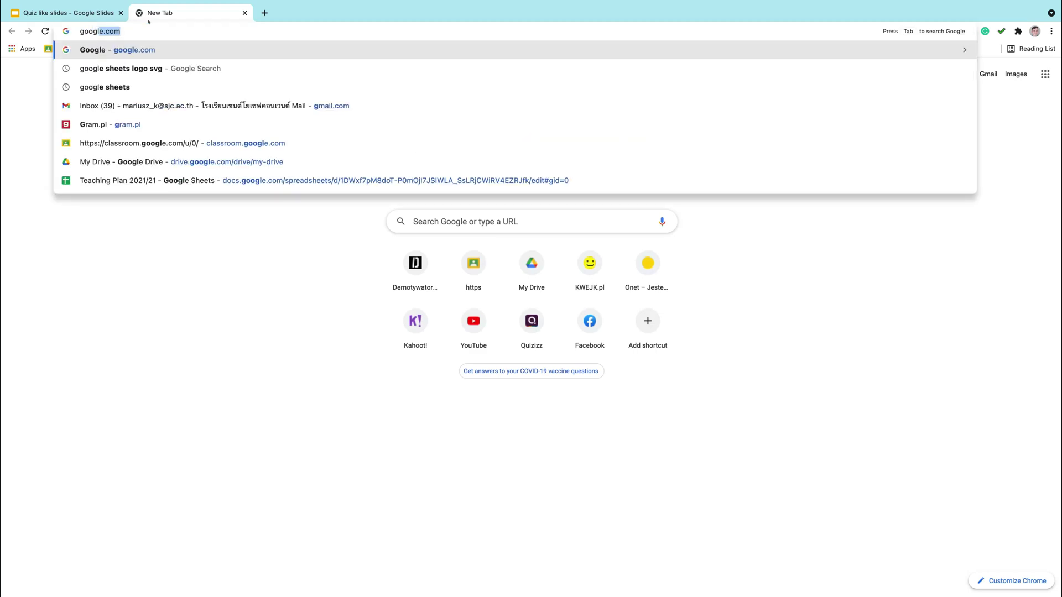
{"action": "type", "text": "e docs icon"}
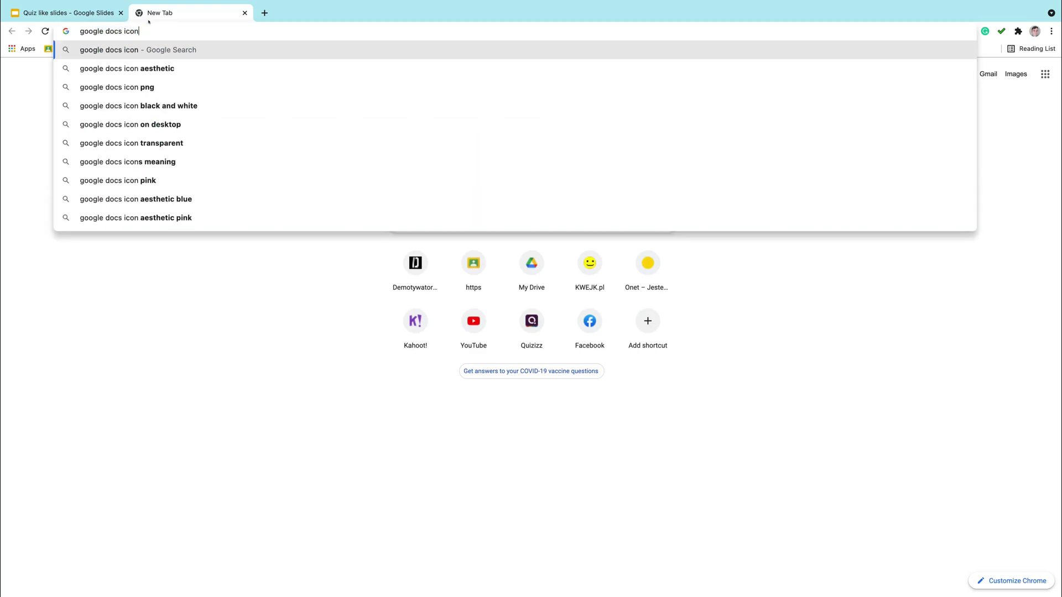
{"action": "key", "text": "Return"}
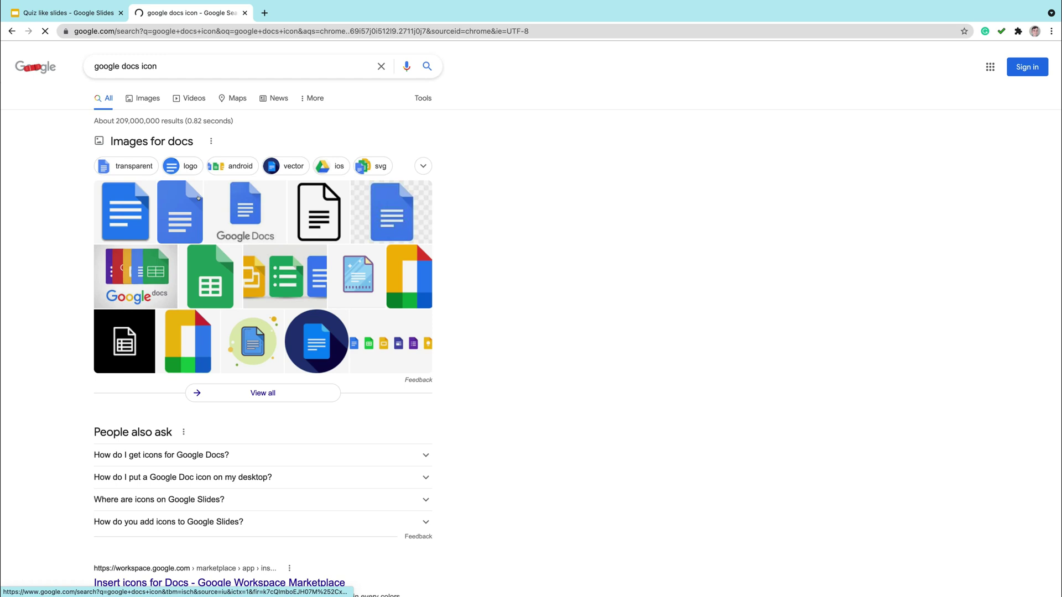
{"action": "left_click", "coordinate": [198, 197]}
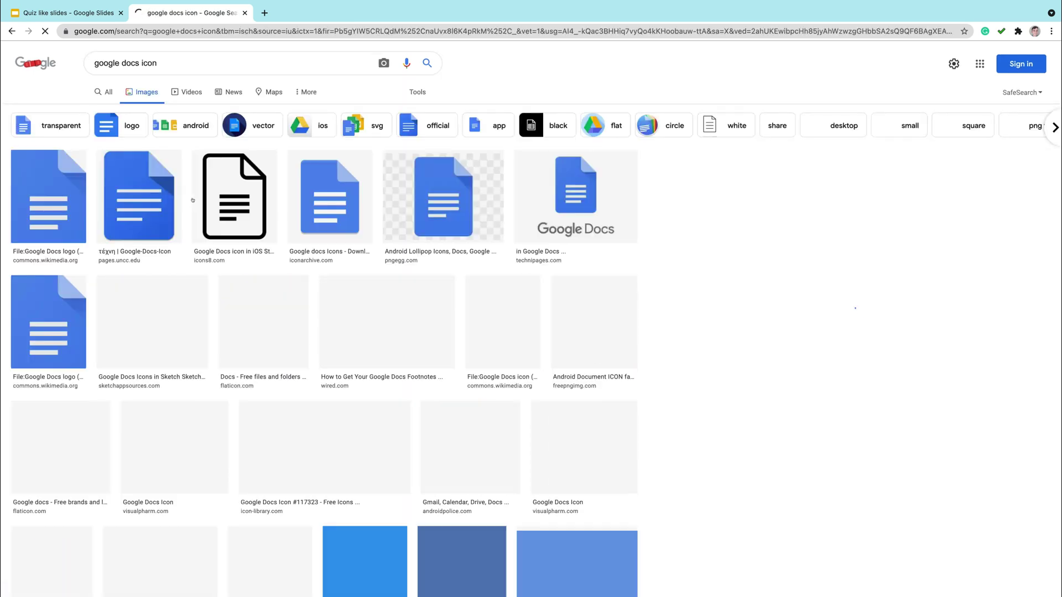
{"action": "right_click", "coordinate": [763, 216]}
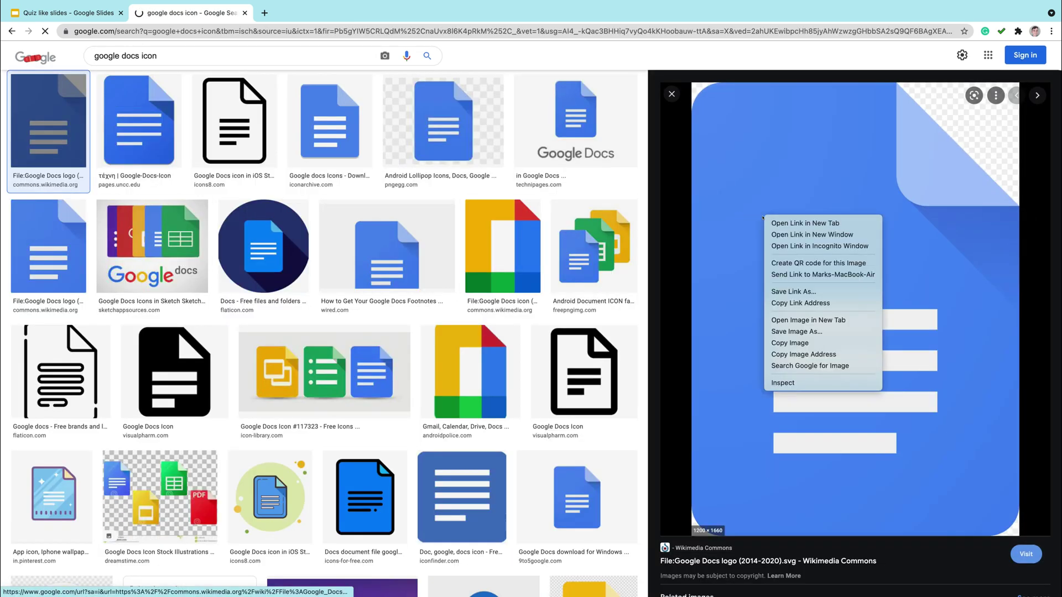
{"action": "left_click", "coordinate": [789, 343]}
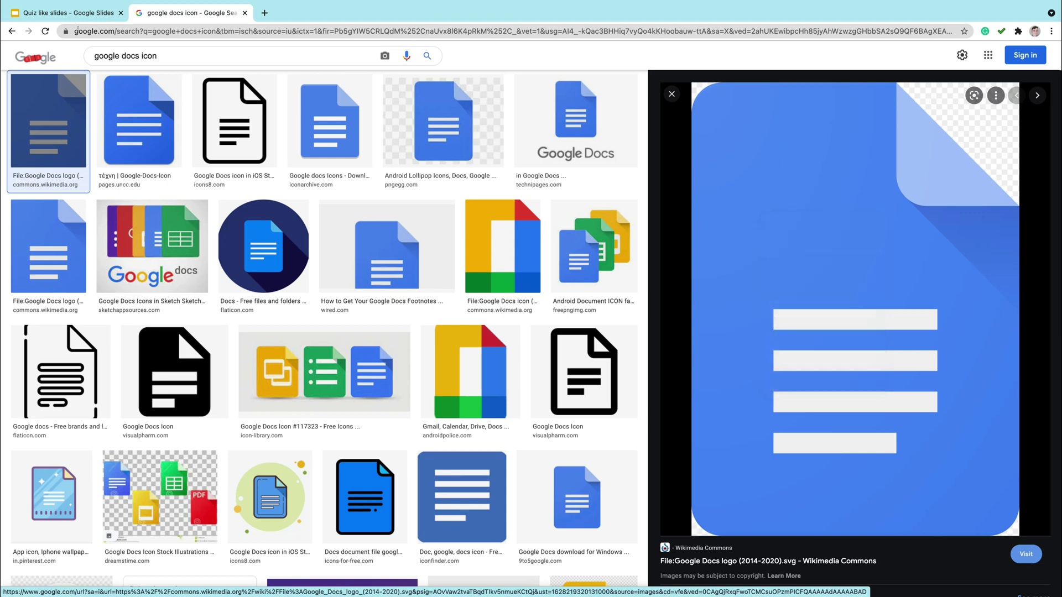
{"action": "key", "text": "ctrl+shift+Tab"}
{"action": "key", "text": "ctrl+v"}
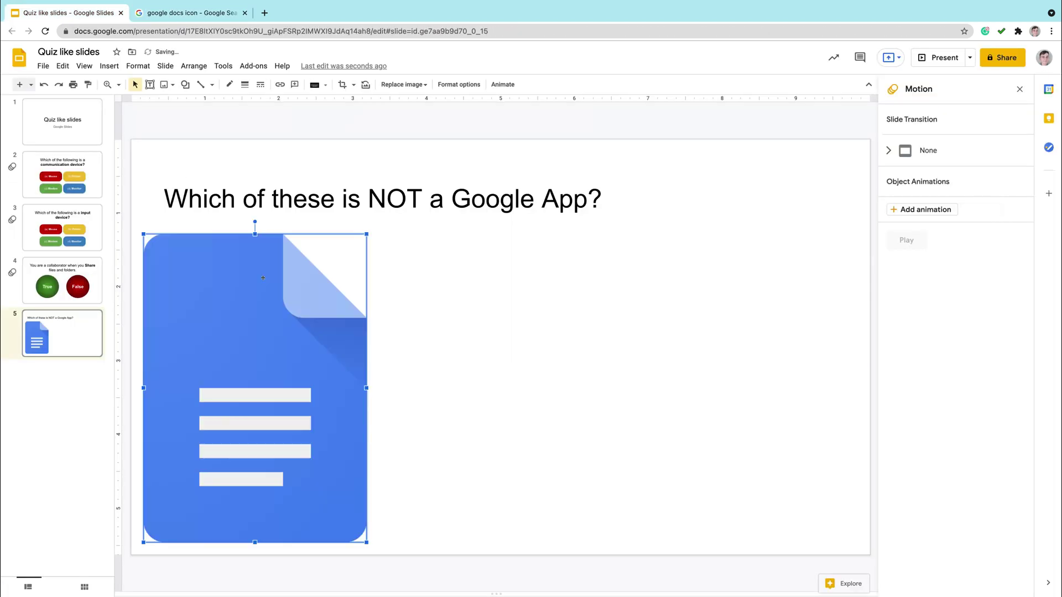
{"action": "left_click_drag", "start_coordinate": [144, 234], "coordinate": [227, 360]}
- Search for 'google slides icon', paste the Slides icon onto slide 5 and shrink it
{"action": "left_click", "coordinate": [188, 13]}
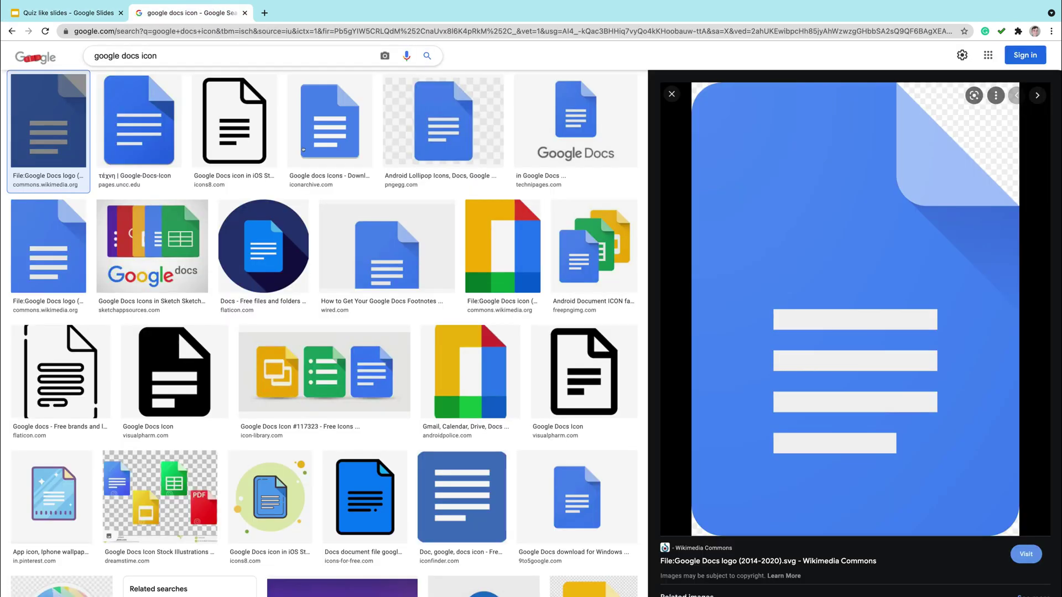
{"action": "double_click", "coordinate": [126, 56]}
{"action": "type", "text": "slides"}
{"action": "key", "text": "Return"}
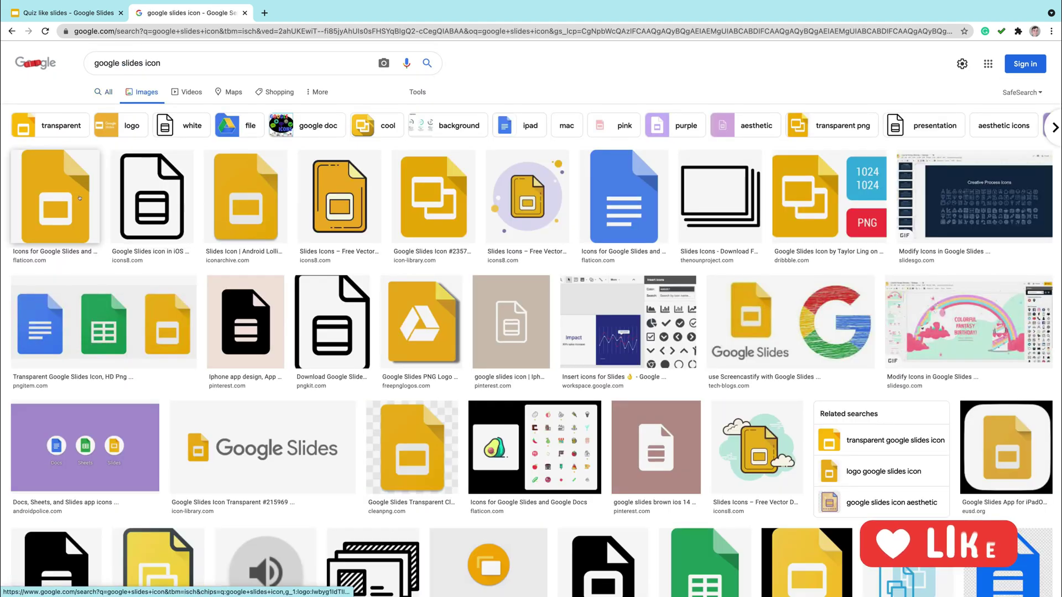
{"action": "left_click", "coordinate": [55, 127]}
{"action": "right_click", "coordinate": [812, 212]}
{"action": "left_click", "coordinate": [832, 332]}
{"action": "left_click", "coordinate": [67, 13]}
{"action": "key", "text": "ctrl+v"}
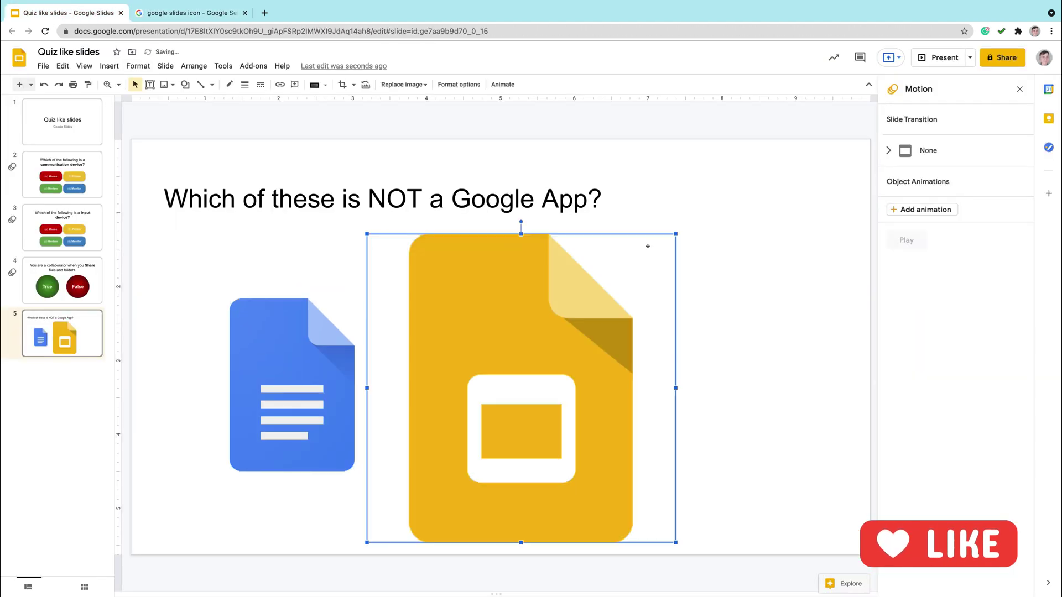
{"action": "left_click_drag", "start_coordinate": [596, 296], "coordinate": [610, 298]}
{"action": "left_click_drag", "start_coordinate": [610, 542], "coordinate": [535, 467]}
- Search for an 'Ms word' icon and paste the Word logo onto slide 5
{"action": "key", "text": "ctrl+Tab"}
{"action": "left_click_drag", "start_coordinate": [148, 56], "coordinate": [91, 55]}
{"action": "type", "text": "Ms word icon"}
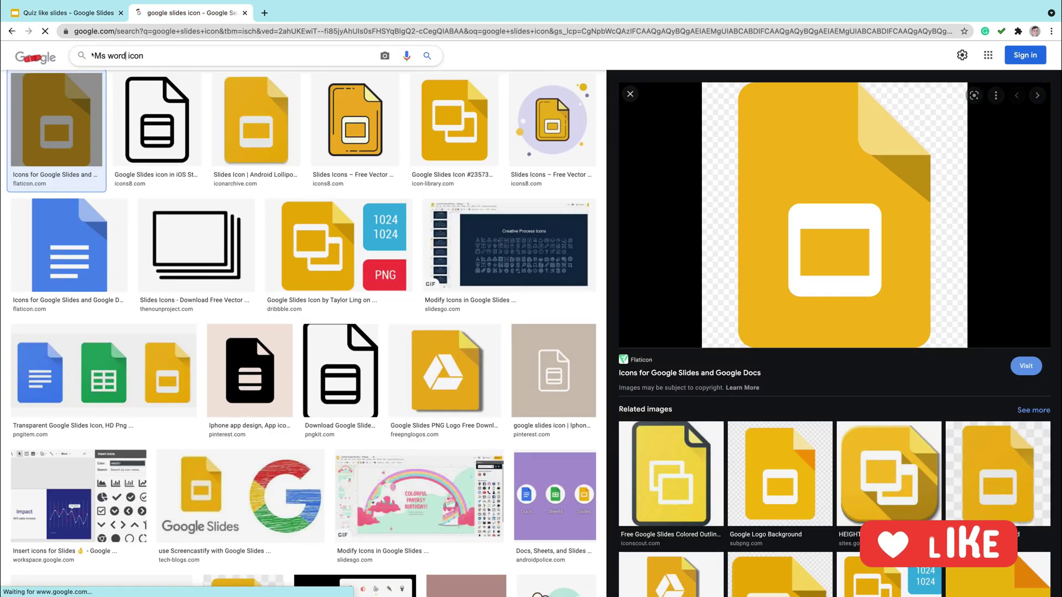
{"action": "key", "text": "Return"}
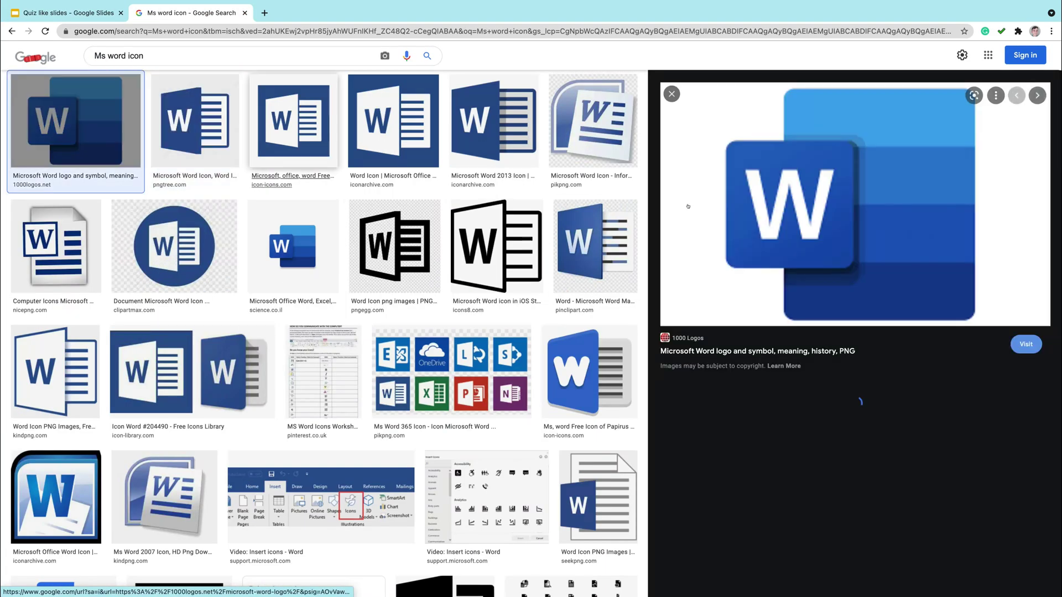
{"action": "left_click", "coordinate": [688, 207]}
{"action": "key", "text": "ctrl+w"}
{"action": "right_click", "coordinate": [706, 197]}
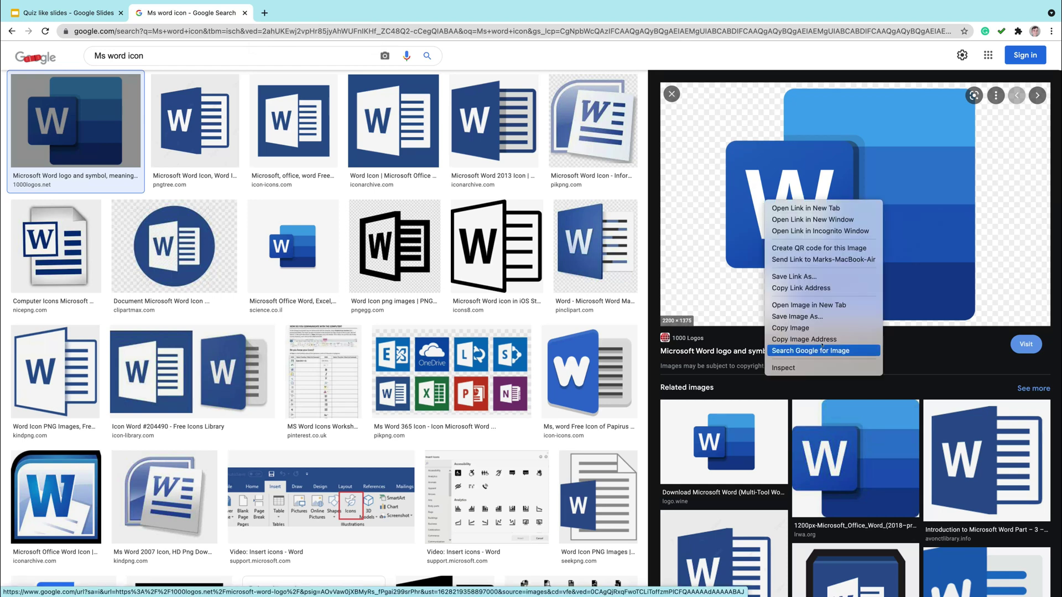
{"action": "left_click", "coordinate": [763, 350]}
{"action": "left_click", "coordinate": [68, 7]}
{"action": "left_click", "coordinate": [642, 334]}
{"action": "key", "text": "ctrl+v"}
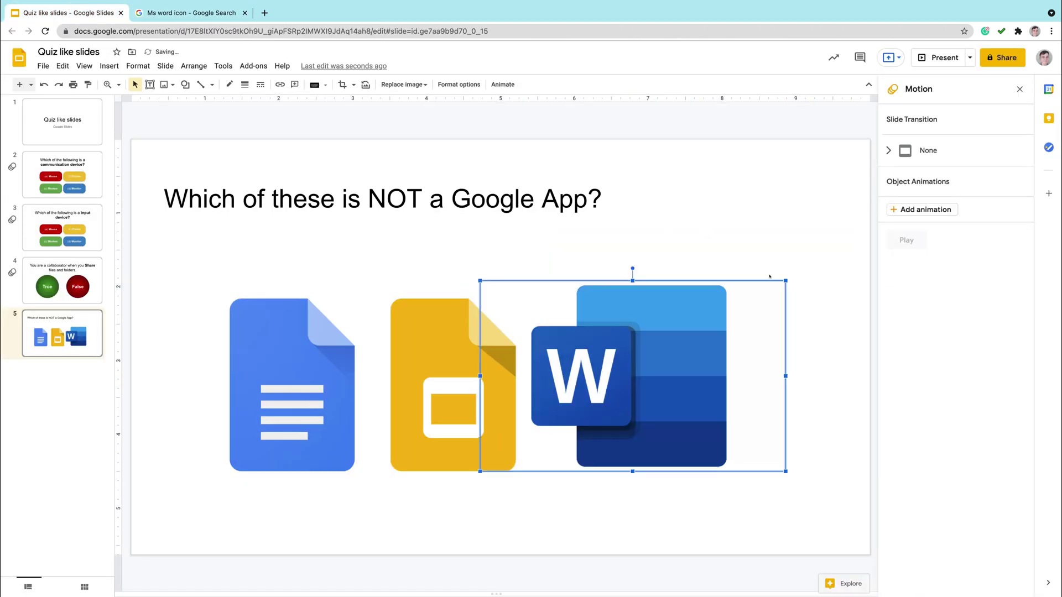
- Shrink the Word logo, spread the Docs, Slides and Word icons apart, and centre the row
{"action": "left_click_drag", "start_coordinate": [784, 280], "coordinate": [756, 299]}
{"action": "left_click", "coordinate": [319, 376]}
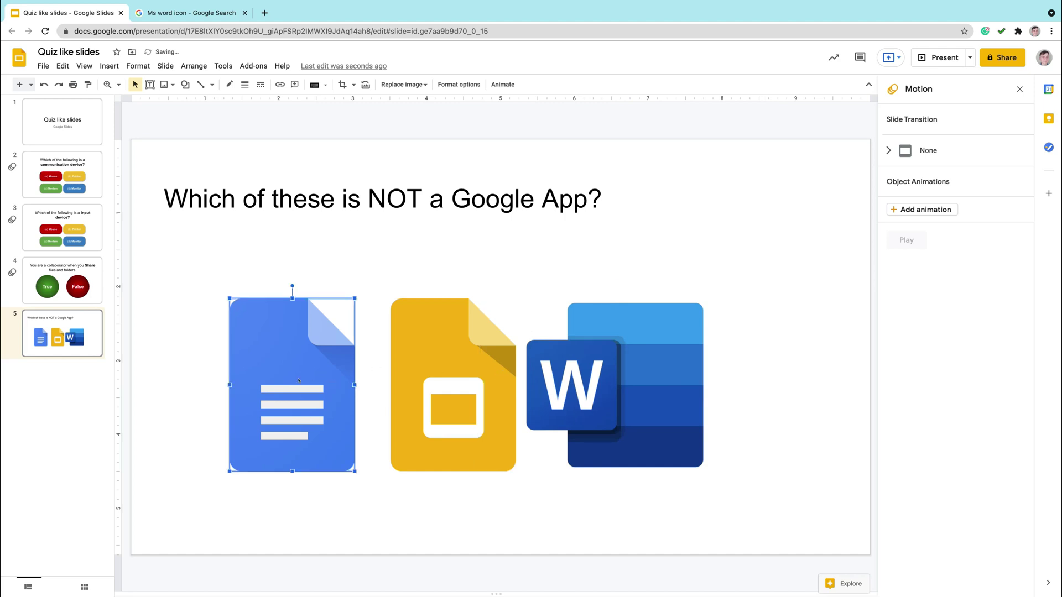
{"action": "left_click_drag", "start_coordinate": [319, 376], "coordinate": [258, 376]}
{"action": "left_click", "coordinate": [420, 387]}
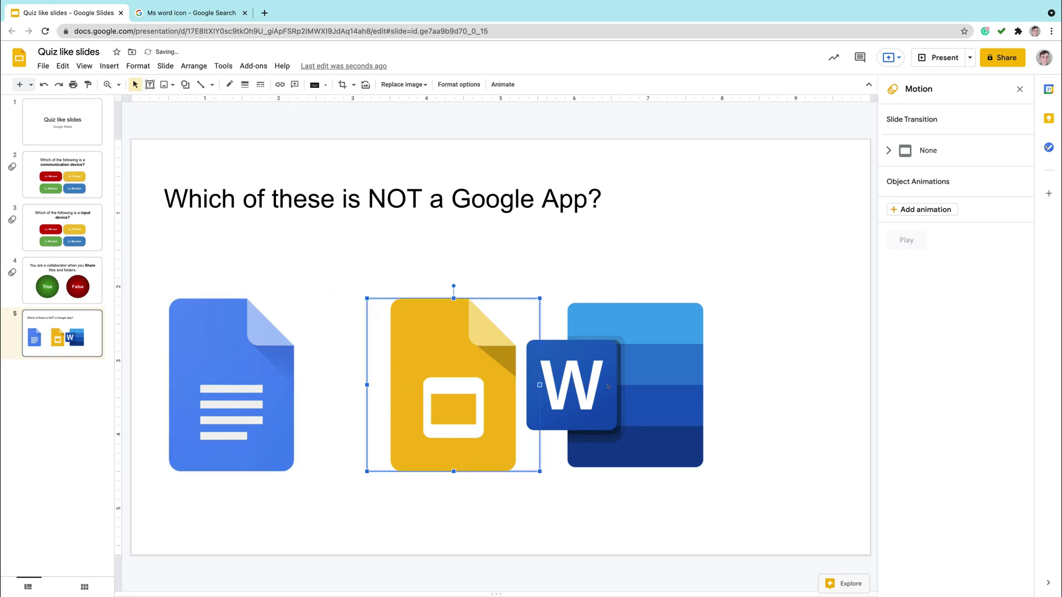
{"action": "left_click_drag", "start_coordinate": [479, 410], "coordinate": [549, 409]}
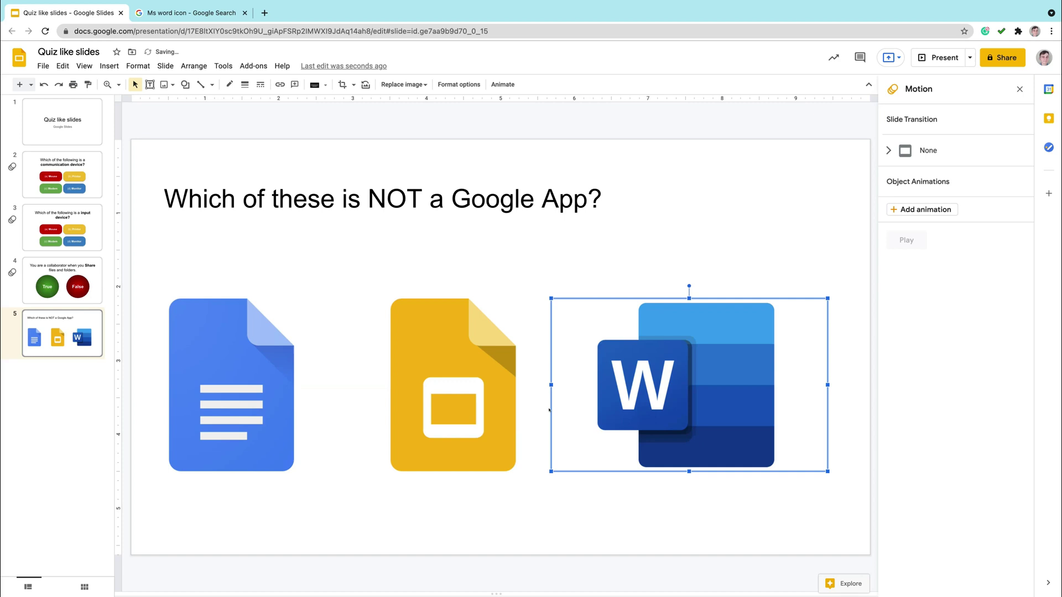
{"action": "left_click", "coordinate": [463, 403], "text": "shift"}
{"action": "left_click", "coordinate": [232, 387], "text": "shift"}
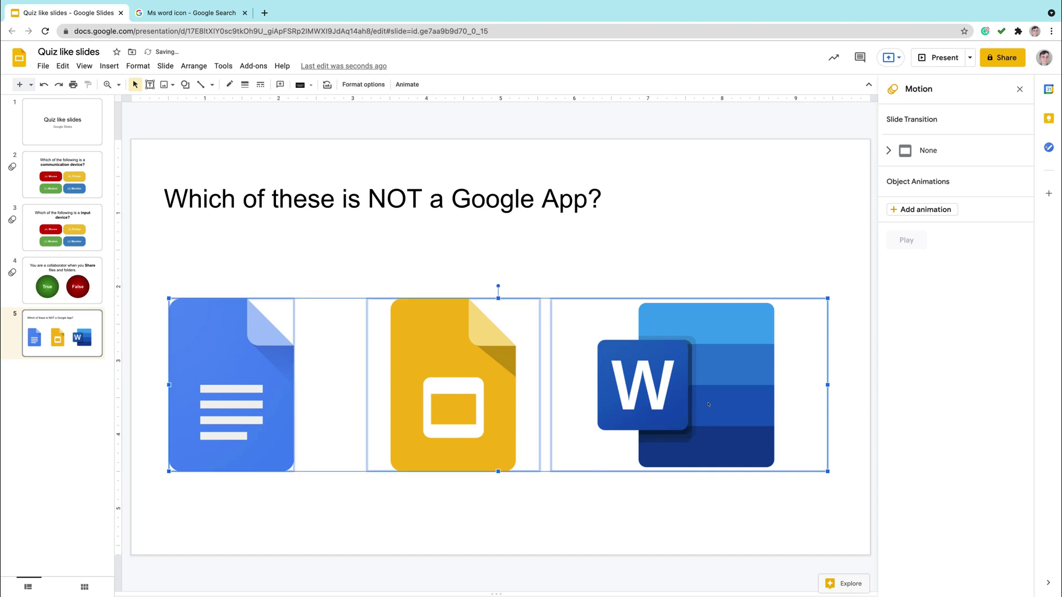
{"action": "left_click_drag", "start_coordinate": [708, 404], "coordinate": [709, 404]}
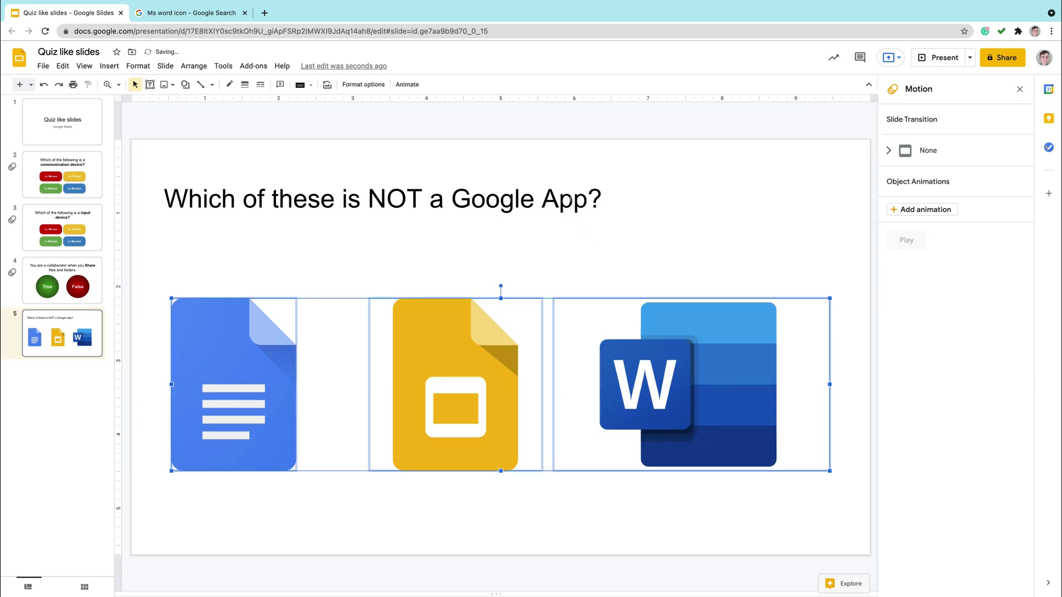
{"action": "left_click", "coordinate": [573, 199]}
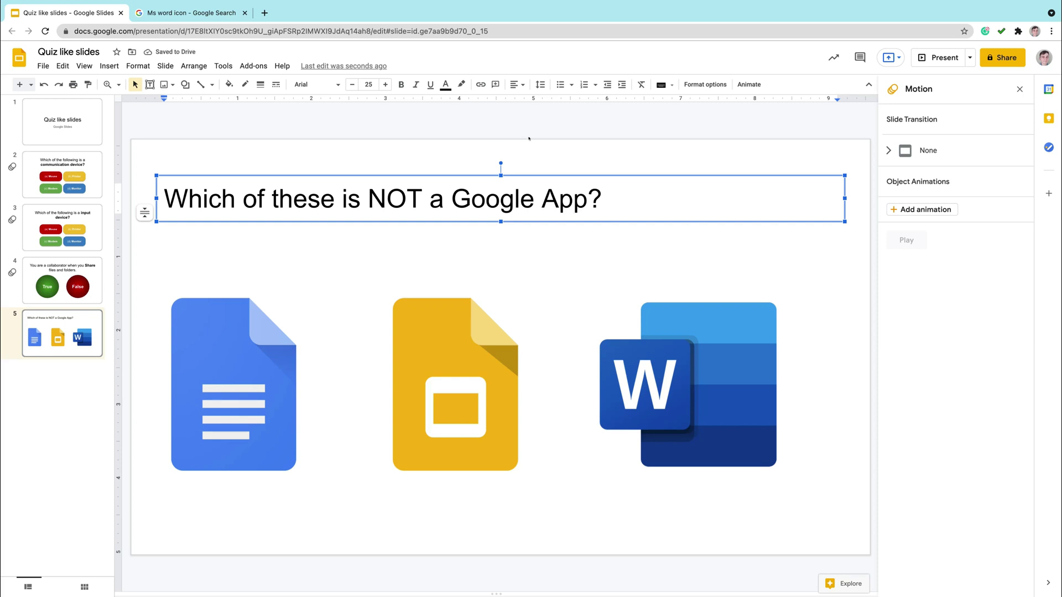
- Centre-align the question title and make the word NOT bold
{"action": "key", "text": "ctrl+a"}
{"action": "left_click", "coordinate": [514, 84]}
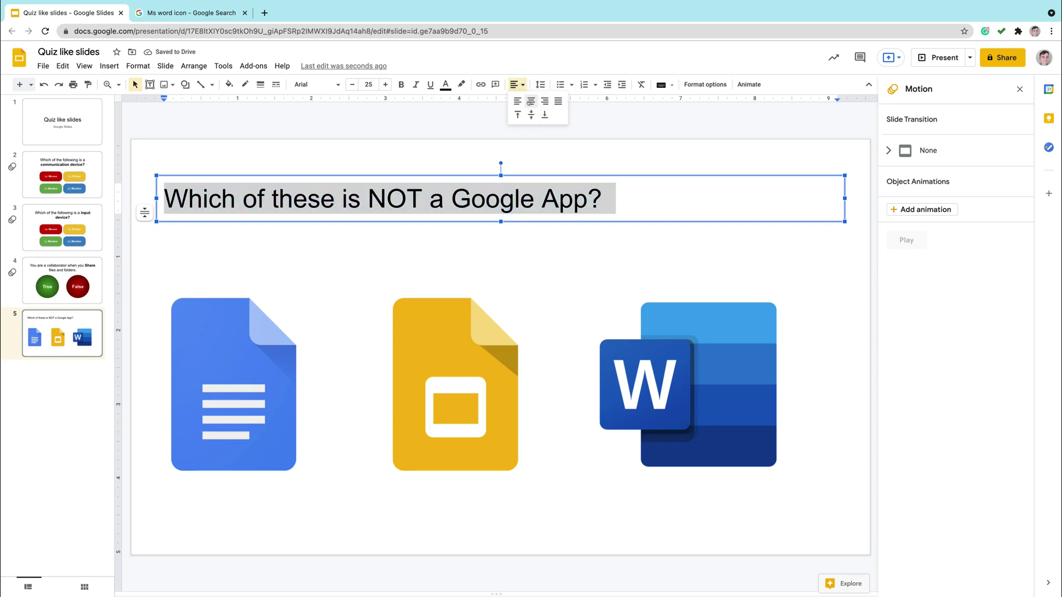
{"action": "left_click", "coordinate": [529, 102]}
{"action": "left_click", "coordinate": [487, 199]}
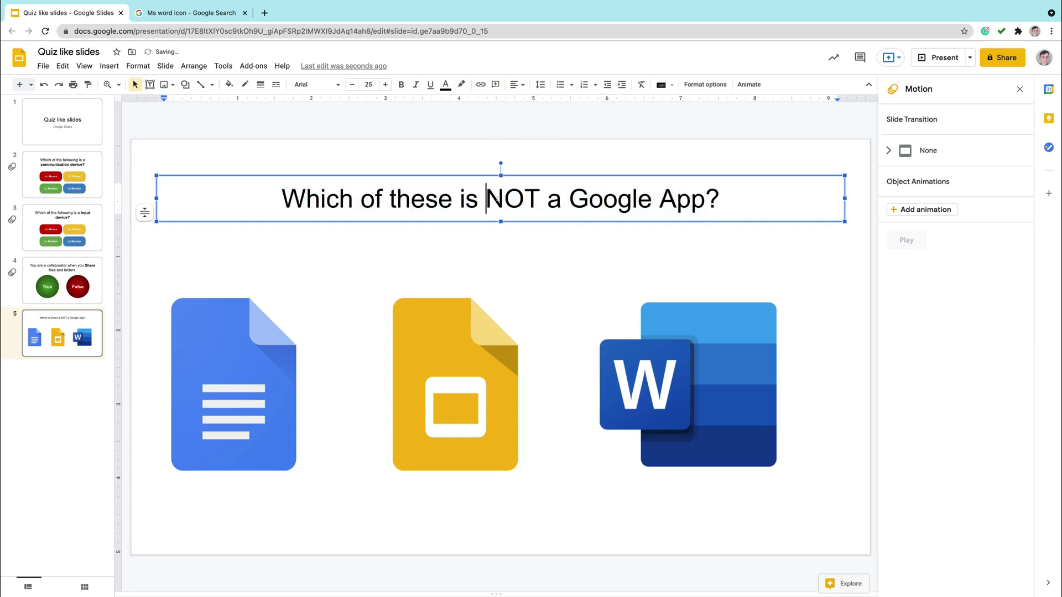
{"action": "left_click_drag", "start_coordinate": [487, 199], "coordinate": [540, 200]}
{"action": "key", "text": "ctrl+b"}
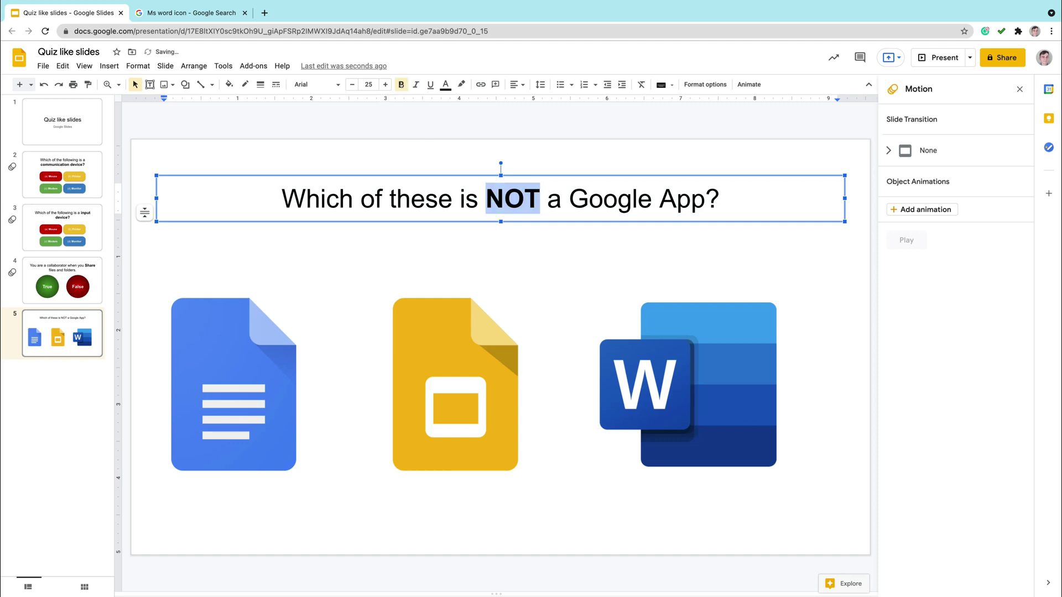
- Enlarge the title text to 30 pt and make its box taller to fit
{"action": "key", "text": "ctrl+a"}
{"action": "left_click", "coordinate": [385, 84]}
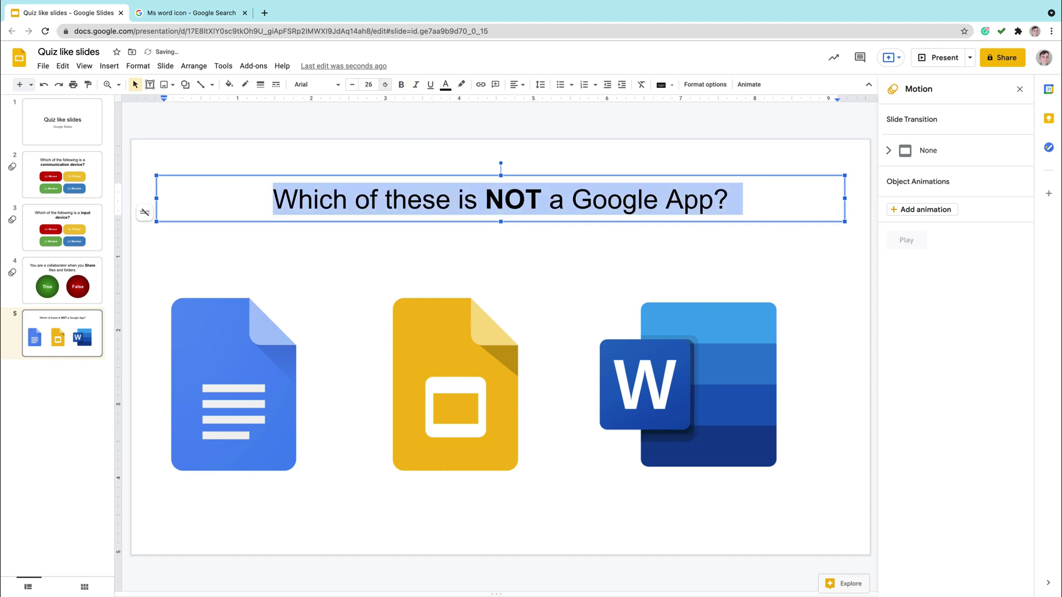
{"action": "left_click", "coordinate": [385, 84]}
{"action": "left_click", "coordinate": [385, 84]}
{"action": "left_click", "coordinate": [385, 84]}
{"action": "left_click", "coordinate": [385, 84]}
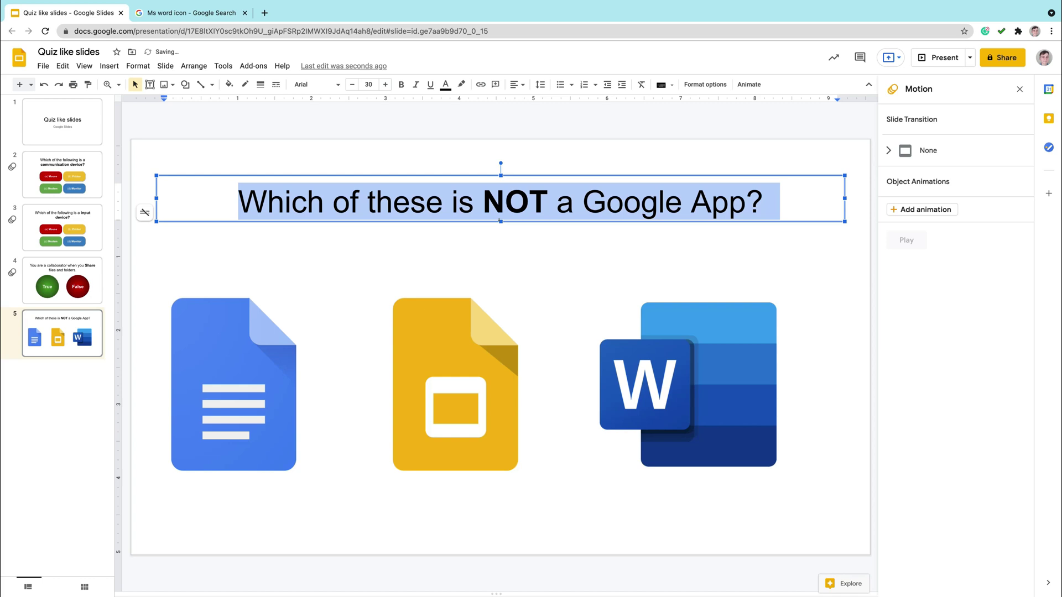
{"action": "left_click", "coordinate": [500, 221]}
{"action": "left_click_drag", "start_coordinate": [500, 222], "coordinate": [497, 246]}
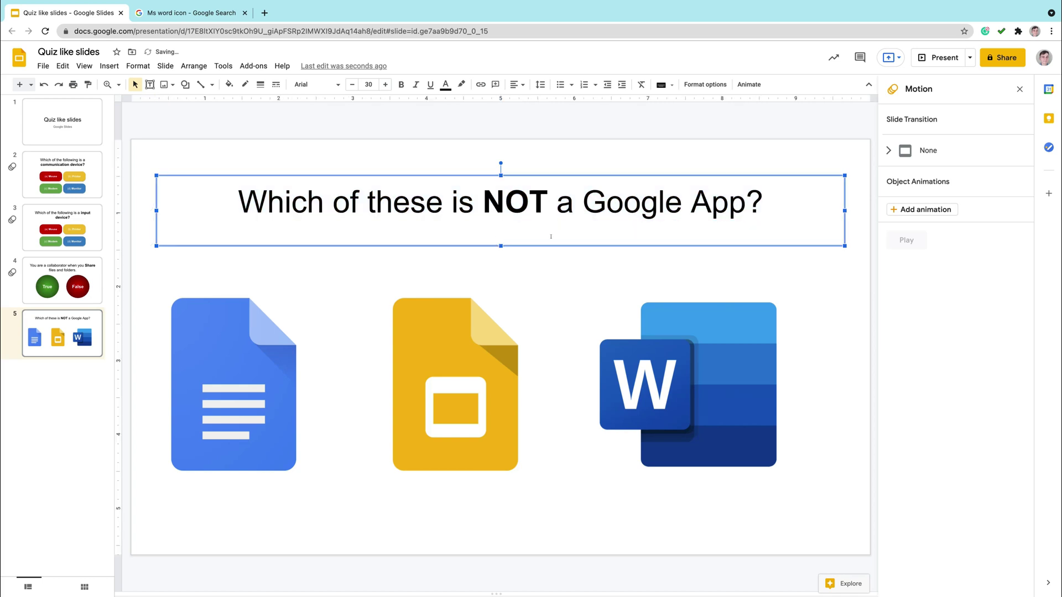
{"action": "left_click", "coordinate": [345, 155]}
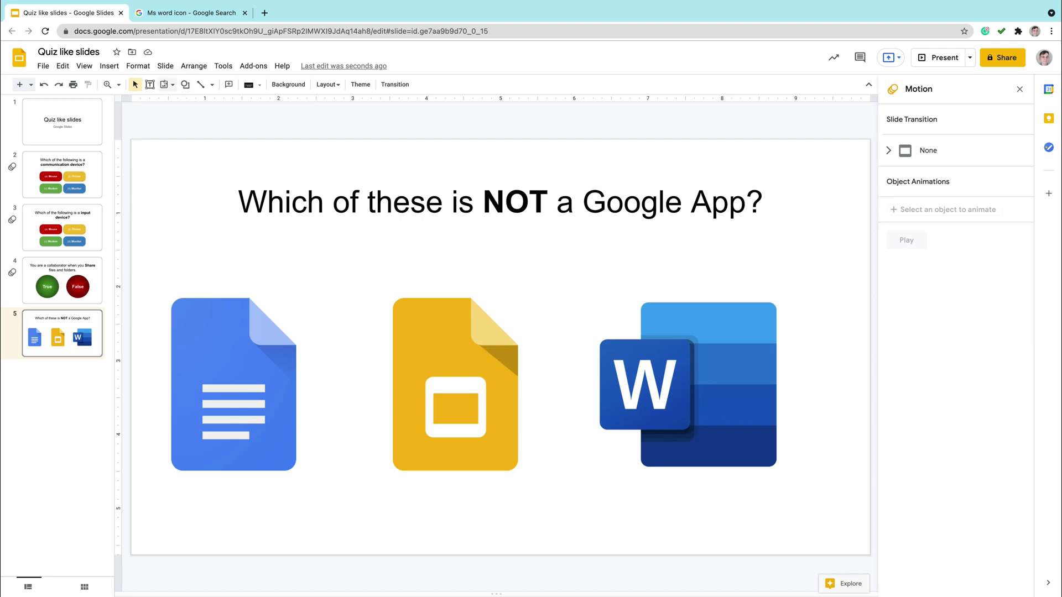
- Add word art 'A' below the Docs icon, filled black with a transparent outline
{"action": "left_click", "coordinate": [109, 66]}
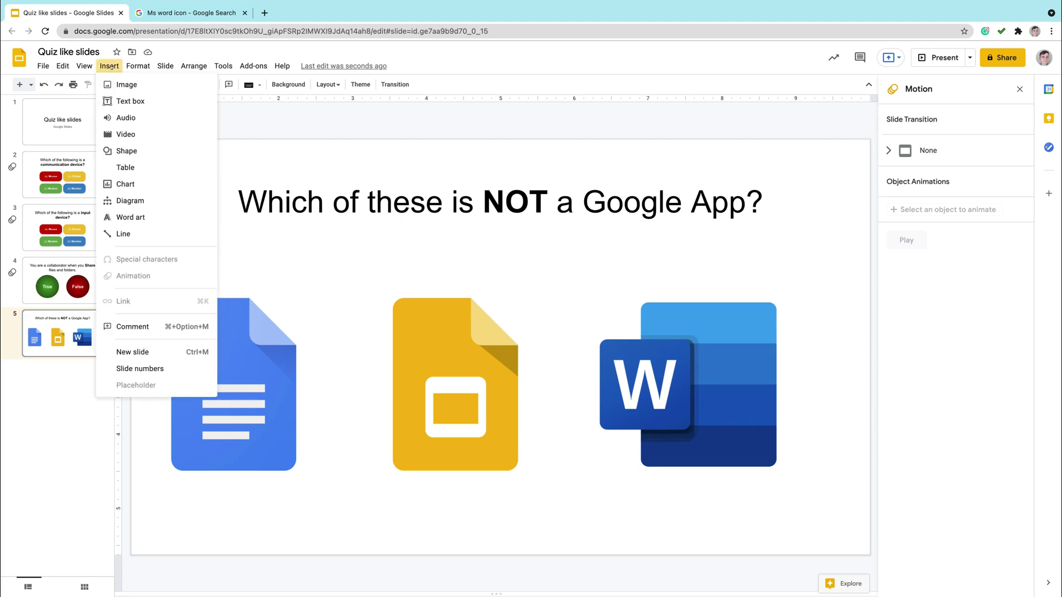
{"action": "left_click", "coordinate": [148, 217]}
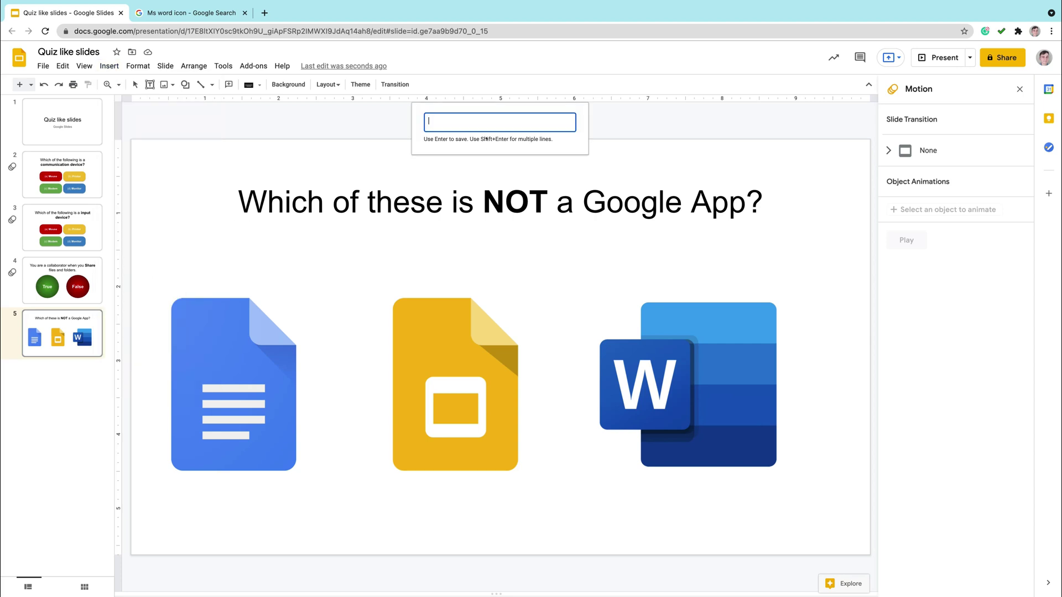
{"action": "type", "text": "A"}
{"action": "key", "text": "Return"}
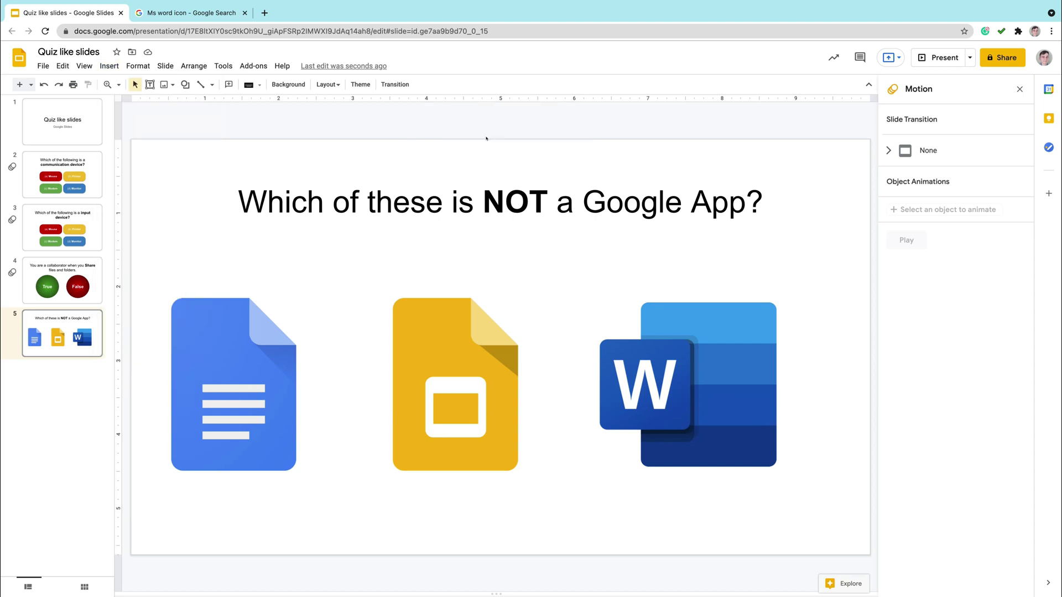
{"action": "left_click_drag", "start_coordinate": [522, 355], "coordinate": [378, 423]}
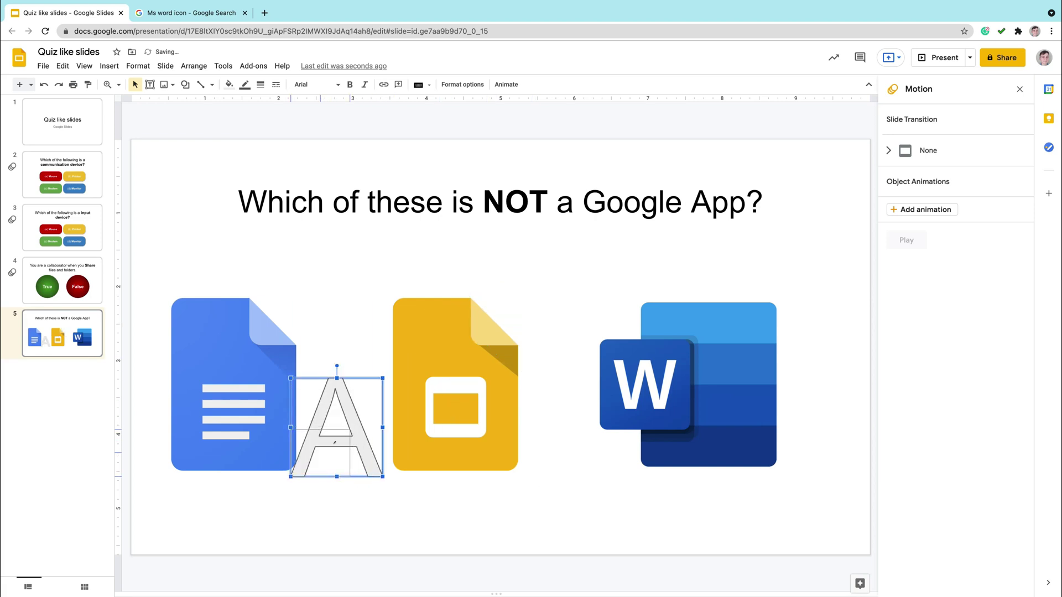
{"action": "left_click_drag", "start_coordinate": [324, 437], "coordinate": [326, 438]}
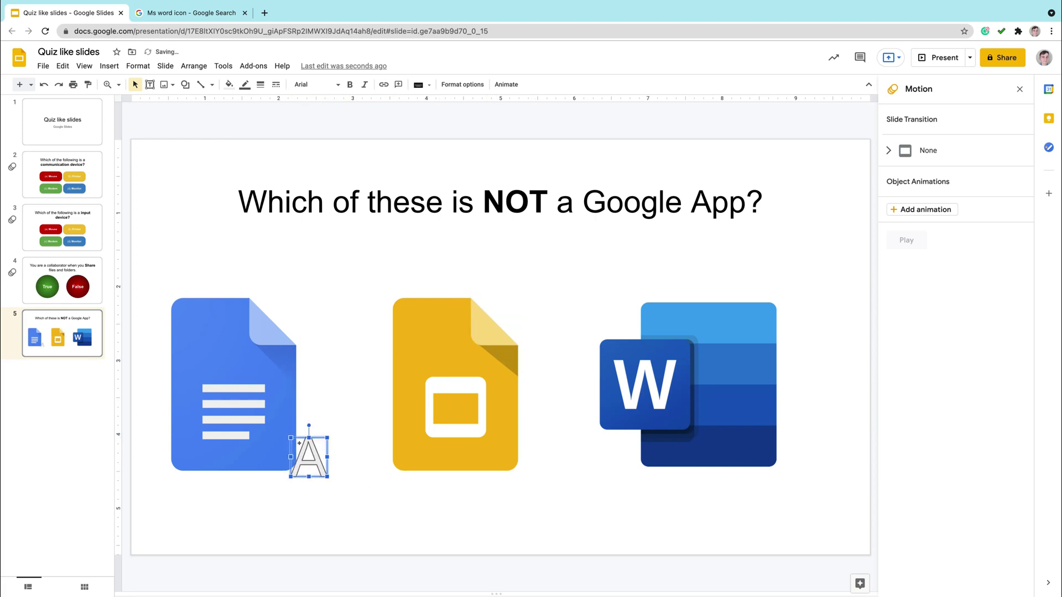
{"action": "left_click_drag", "start_coordinate": [309, 477], "coordinate": [234, 526]}
{"action": "left_click", "coordinate": [228, 84]}
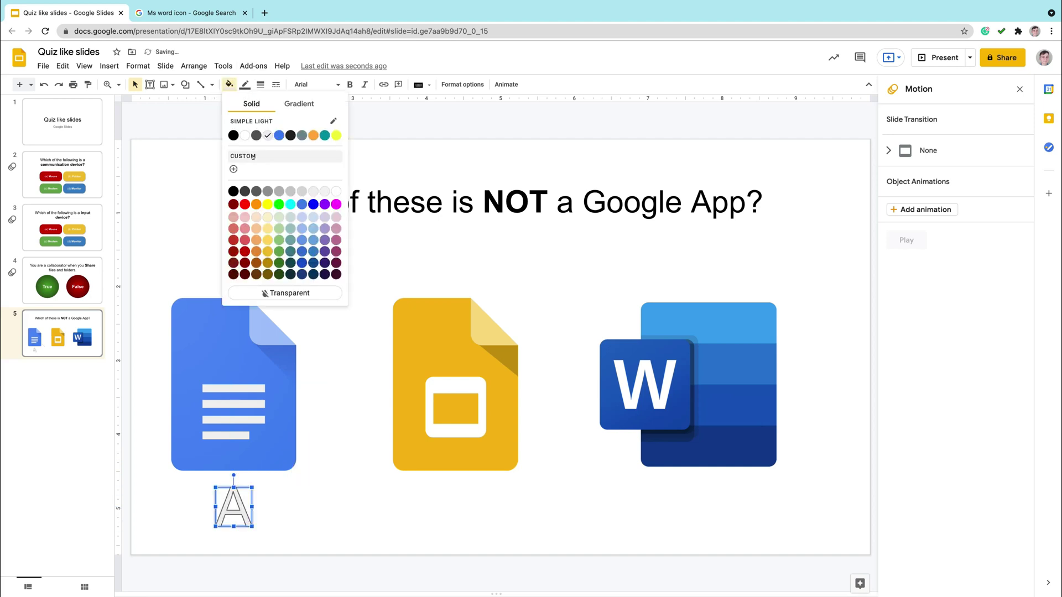
{"action": "left_click", "coordinate": [233, 191]}
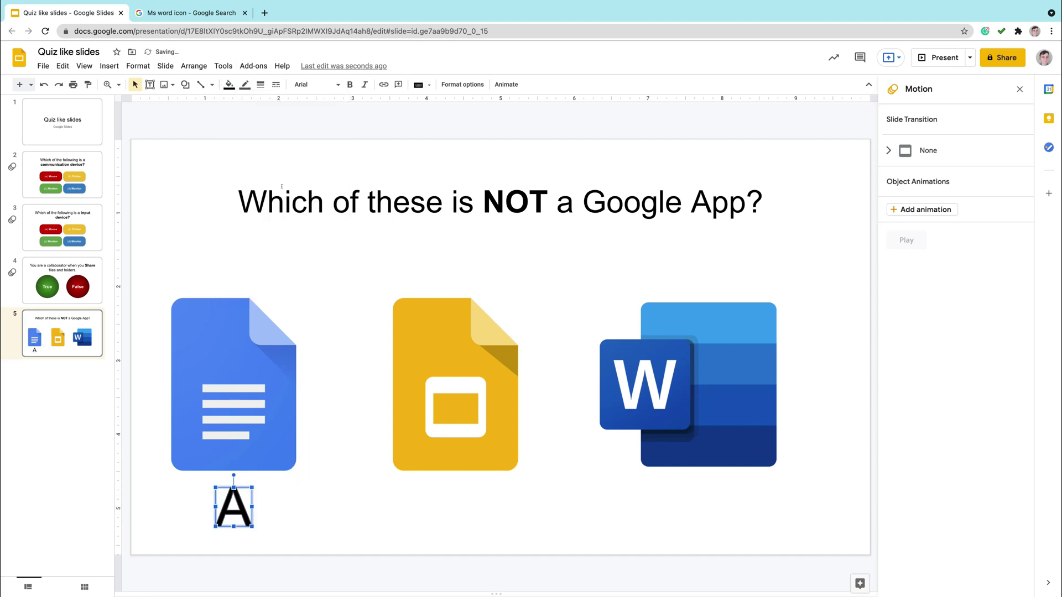
{"action": "left_click", "coordinate": [245, 84]}
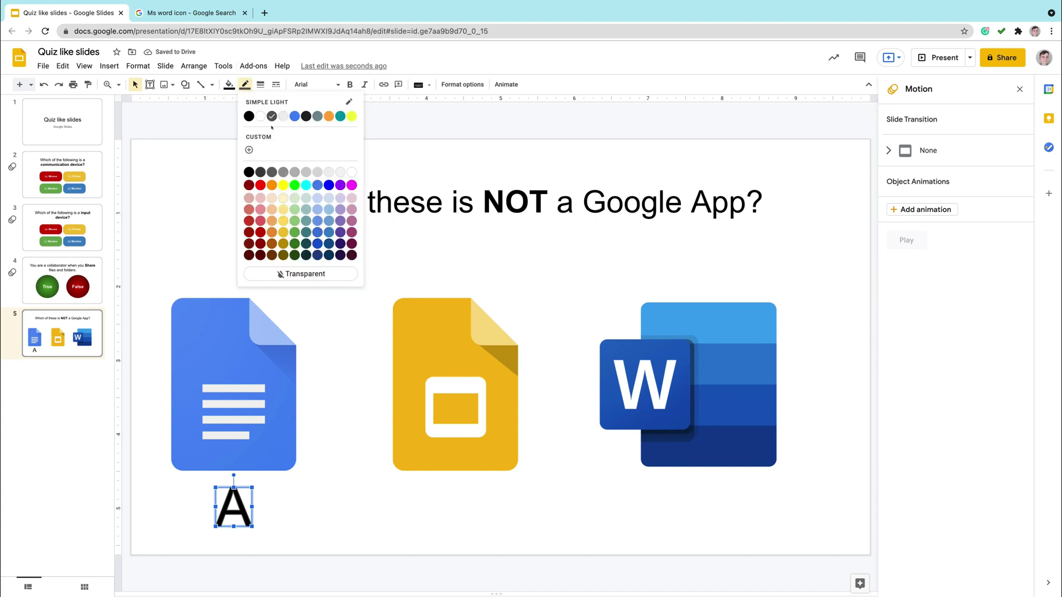
{"action": "left_click", "coordinate": [301, 274]}
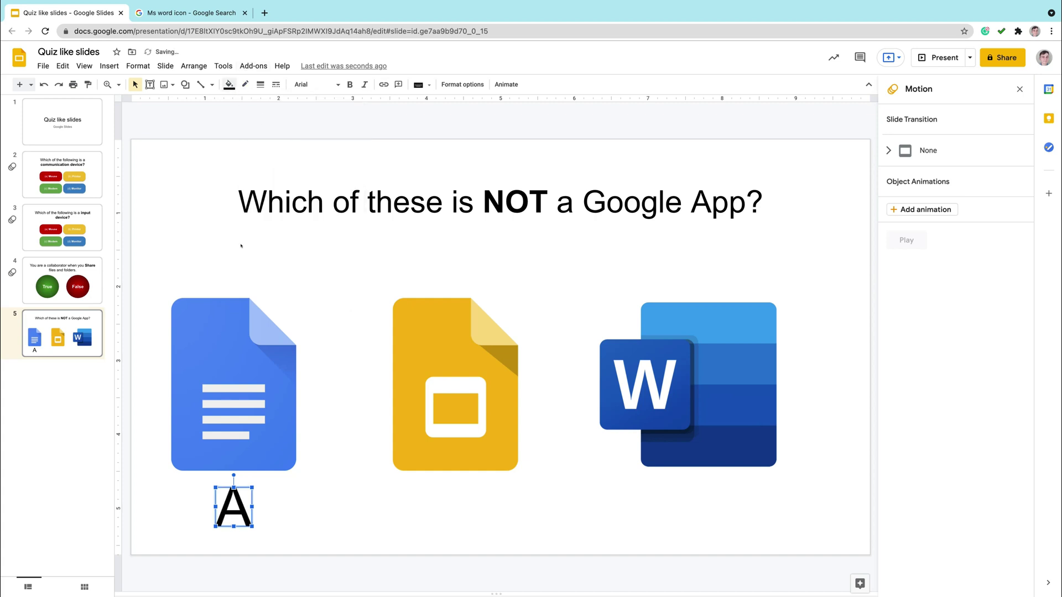
- Duplicate the A into letters B and C under the Slides and Word icons
{"action": "key", "text": "ctrl+d"}
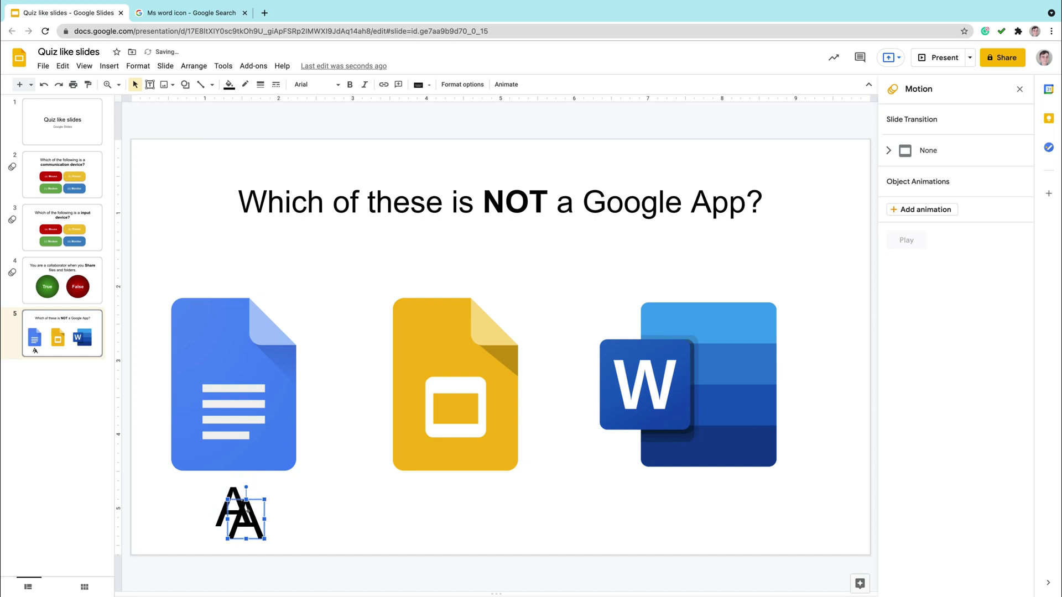
{"action": "left_click_drag", "start_coordinate": [247, 512], "coordinate": [452, 501]}
{"action": "double_click", "coordinate": [451, 508]}
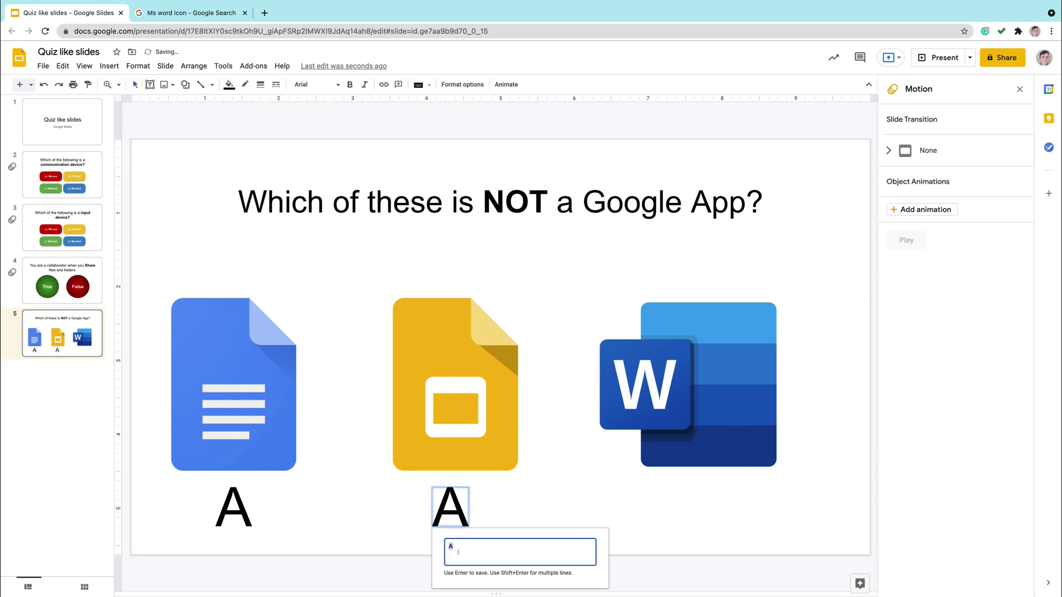
{"action": "type", "text": "B"}
{"action": "key", "text": "Return"}
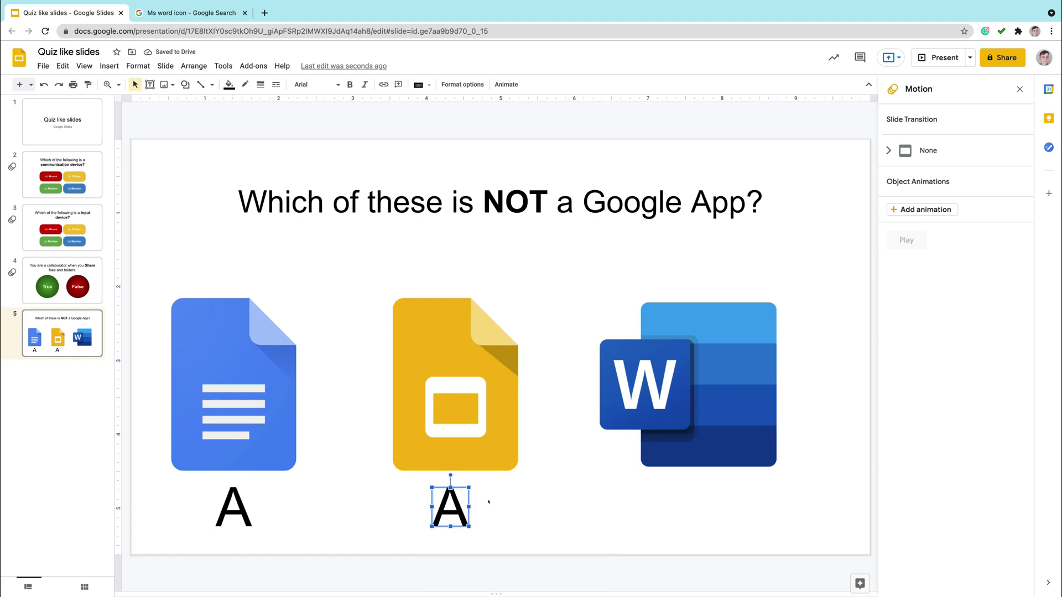
{"action": "left_click_drag", "start_coordinate": [450, 506], "coordinate": [697, 508]}
{"action": "key", "text": "ctrl+d"}
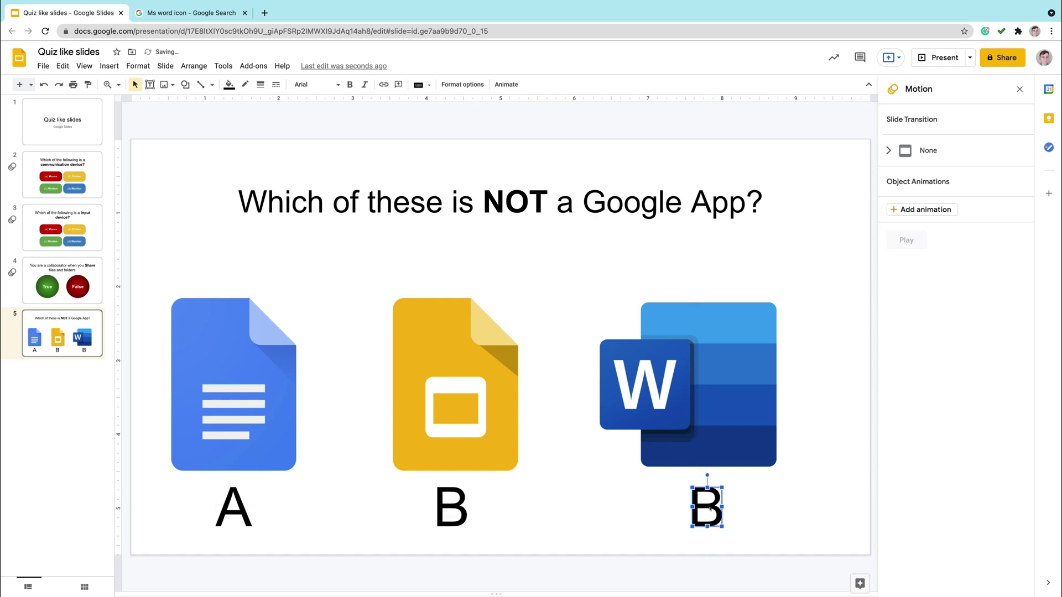
{"action": "double_click", "coordinate": [707, 507]}
{"action": "type", "text": "C"}
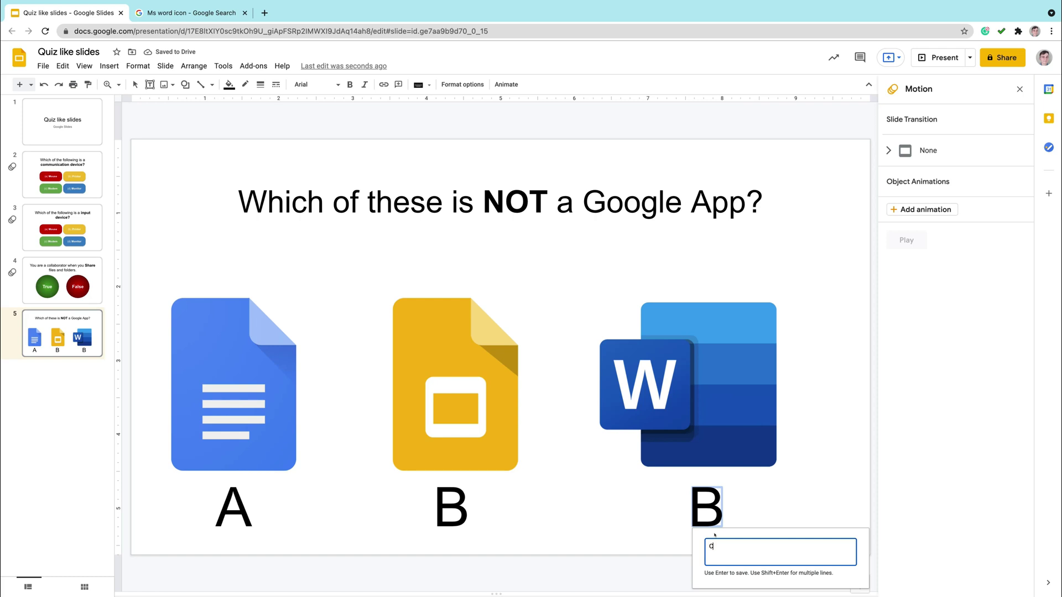
{"action": "key", "text": "Return"}
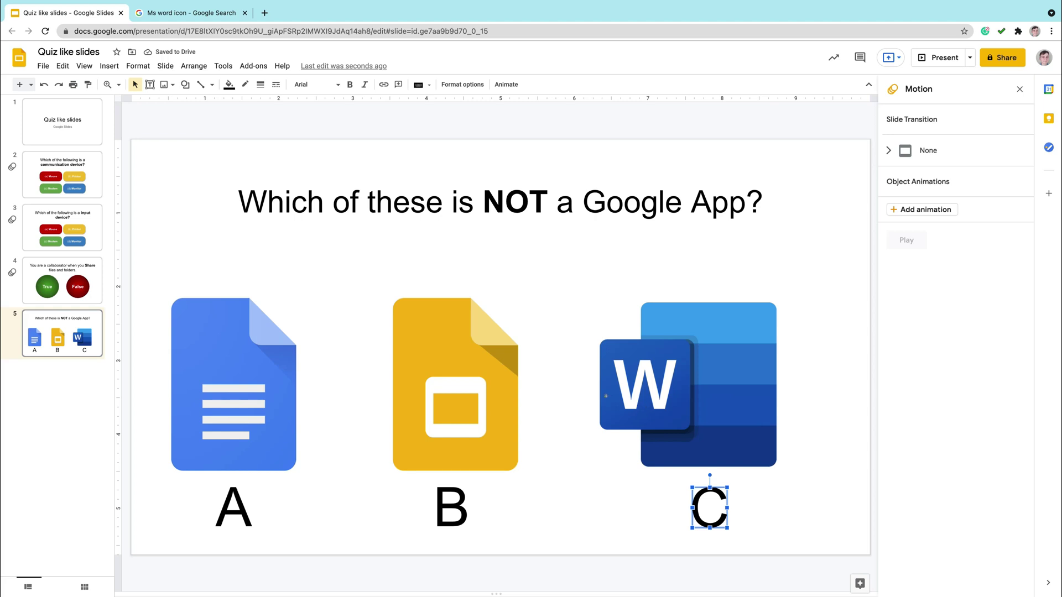
- Animate the Docs and Slides icons and letters A and B, setting A and B to Fade out
{"action": "left_click", "coordinate": [424, 365]}
{"action": "left_click", "coordinate": [272, 363], "text": "shift"}
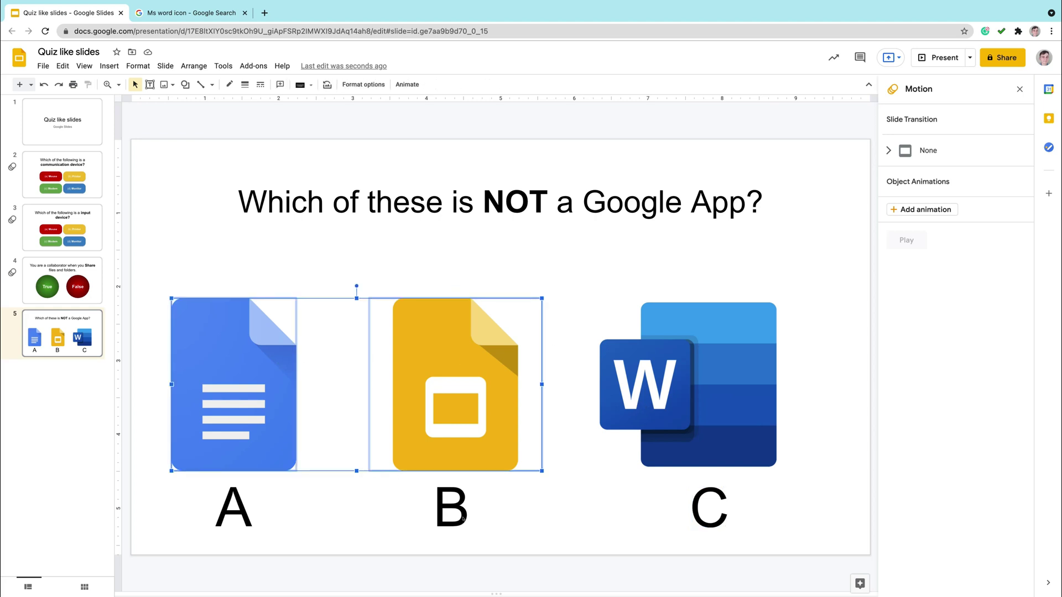
{"action": "left_click", "coordinate": [460, 506], "text": "shift"}
{"action": "left_click", "coordinate": [240, 502], "text": "shift"}
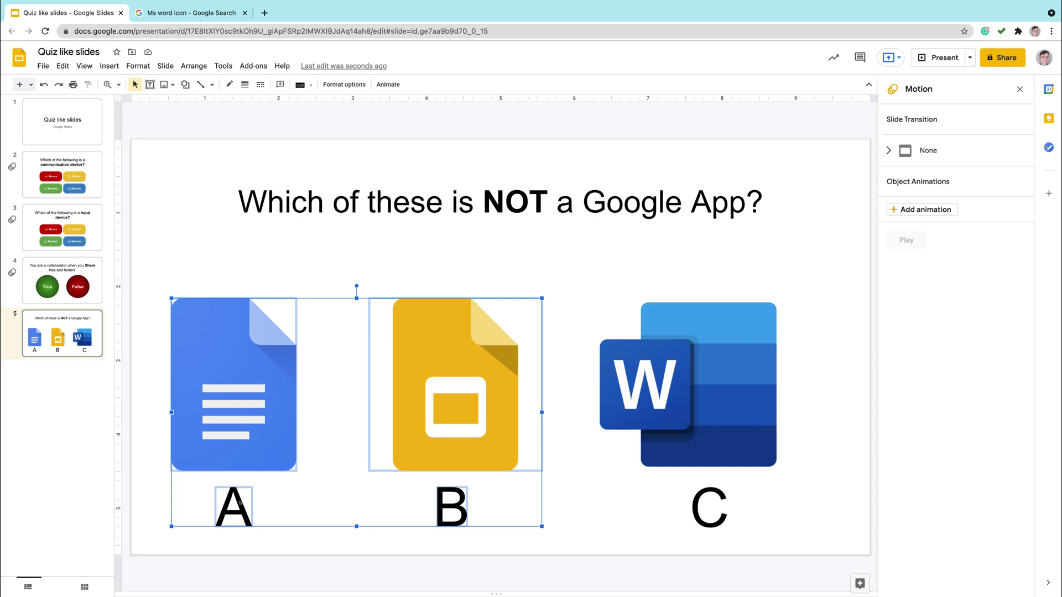
{"action": "left_click", "coordinate": [387, 84]}
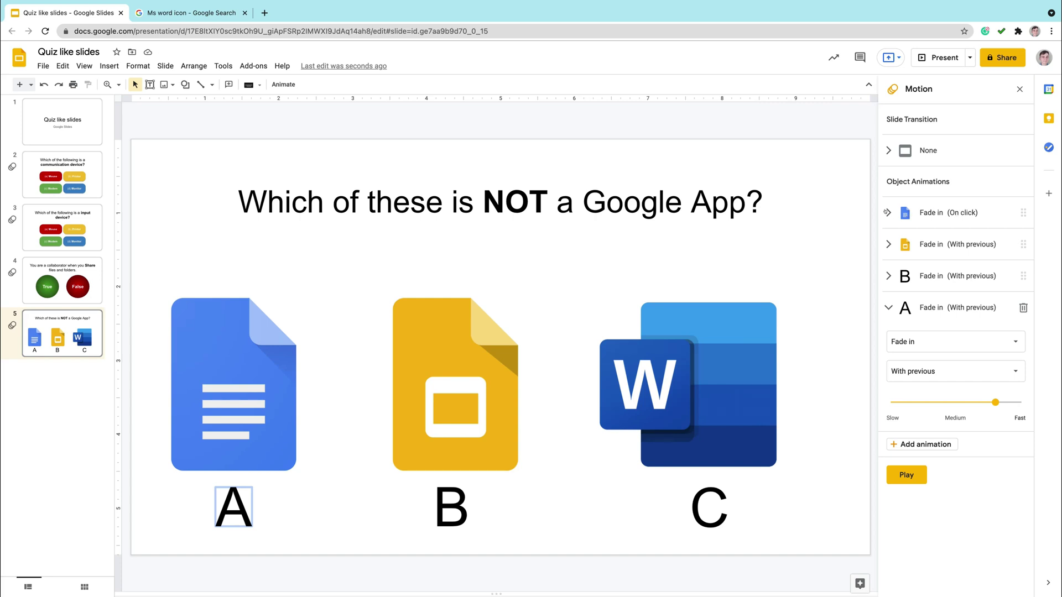
{"action": "left_click", "coordinate": [966, 343]}
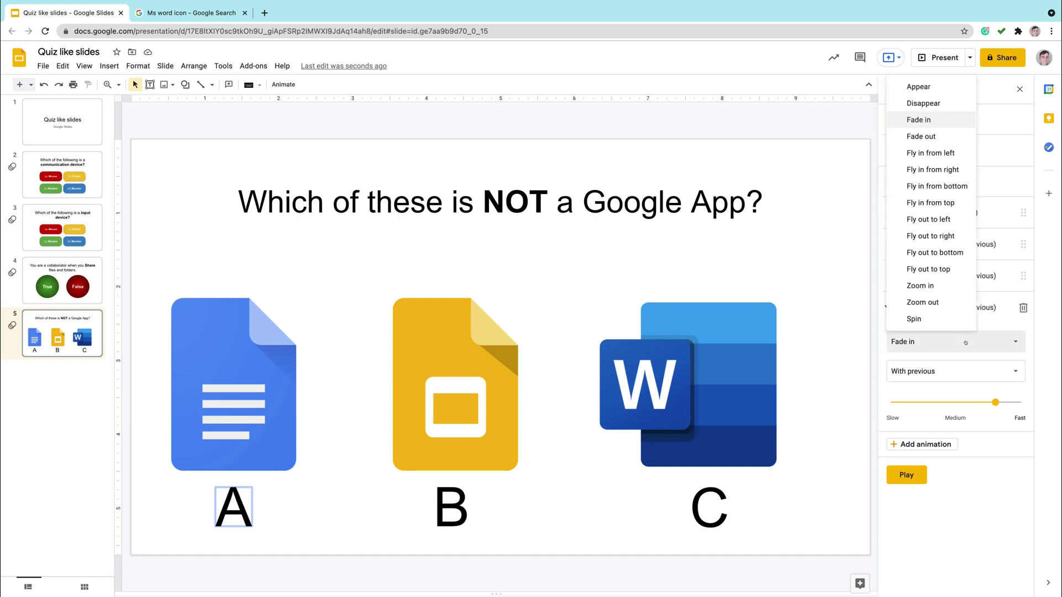
{"action": "left_click", "coordinate": [947, 137]}
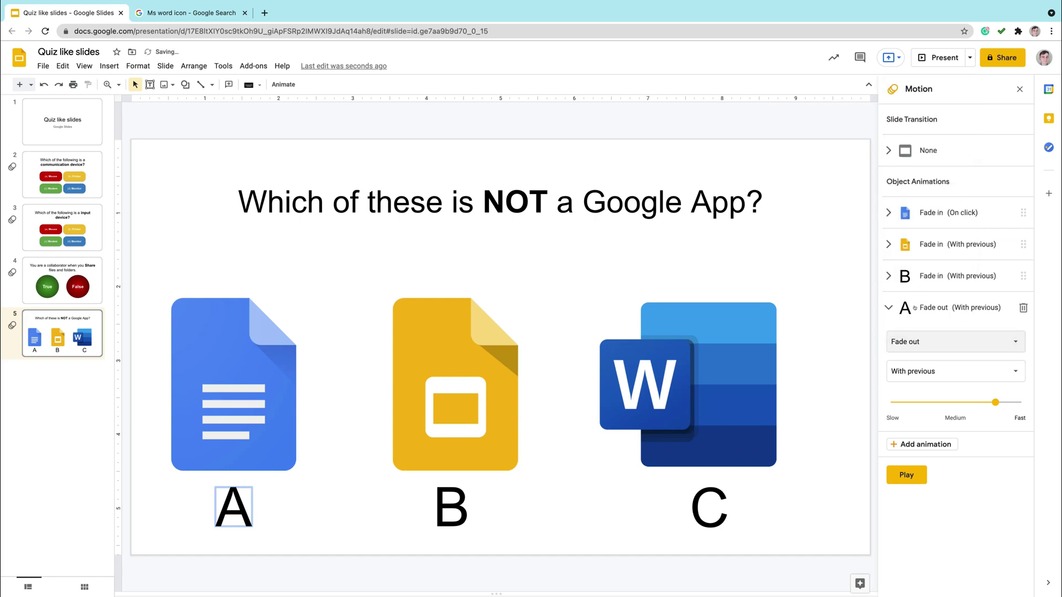
{"action": "left_click", "coordinate": [888, 277]}
{"action": "left_click", "coordinate": [975, 311]}
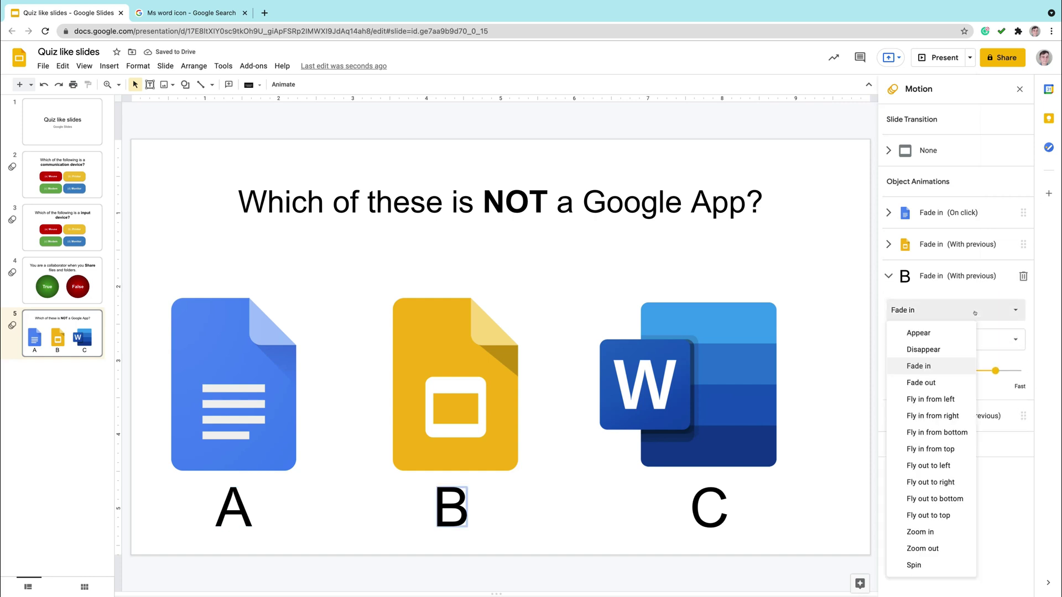
{"action": "left_click", "coordinate": [920, 382]}
- Change the Slides icon and the Docs icon's On click animation to Fade out
{"action": "left_click", "coordinate": [935, 245]}
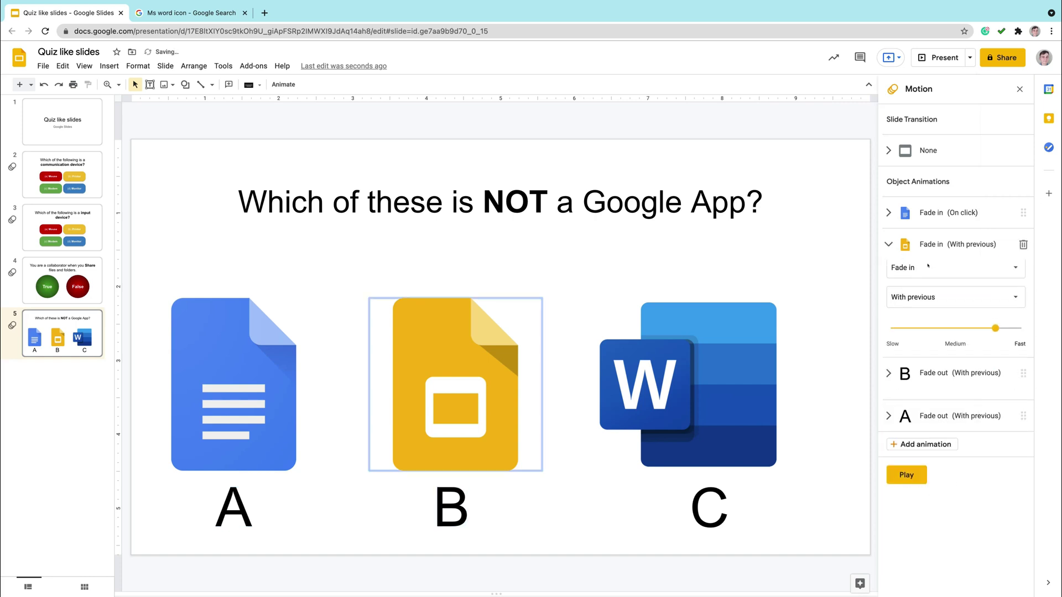
{"action": "left_click", "coordinate": [928, 267]}
{"action": "left_click", "coordinate": [907, 350]}
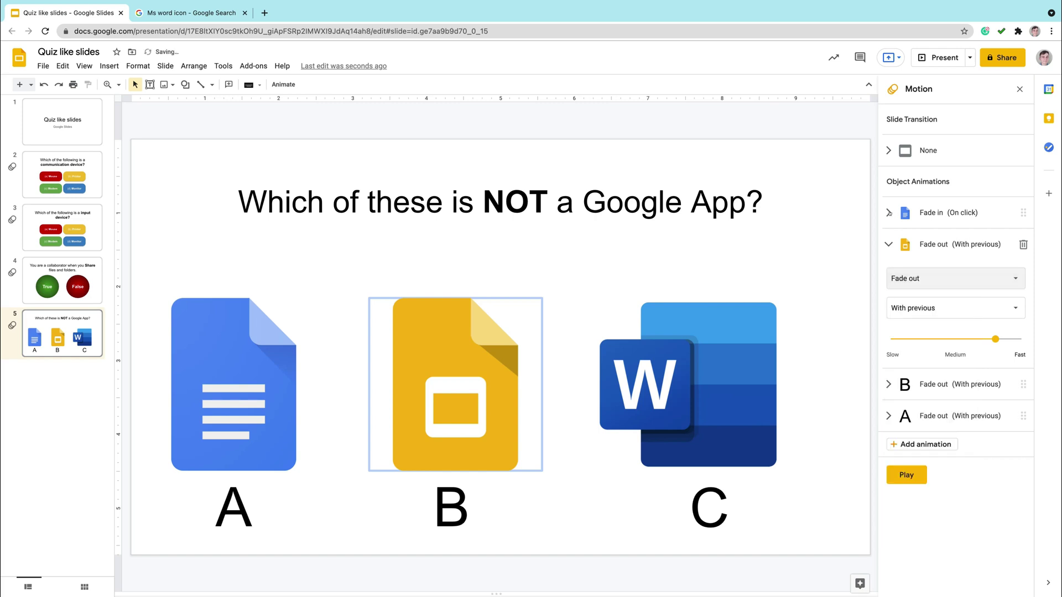
{"action": "left_click", "coordinate": [888, 213]}
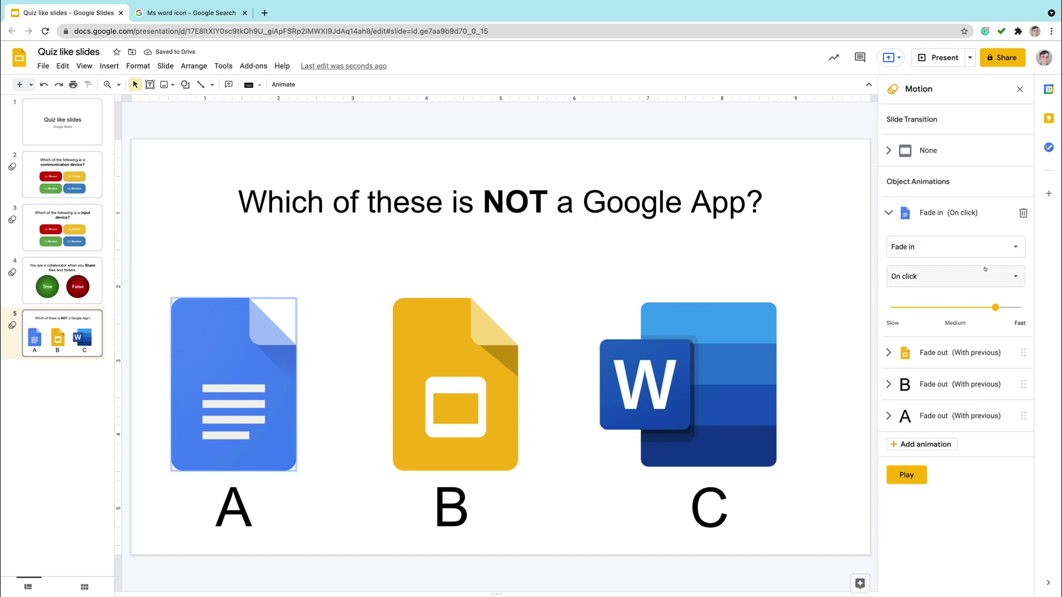
{"action": "left_click", "coordinate": [996, 254]}
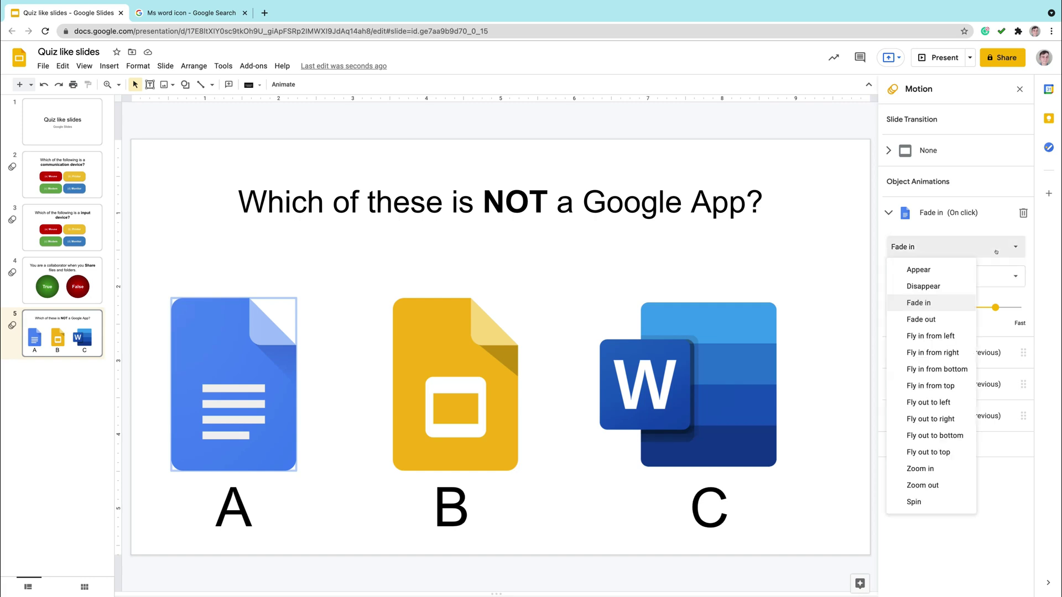
{"action": "left_click", "coordinate": [963, 317]}
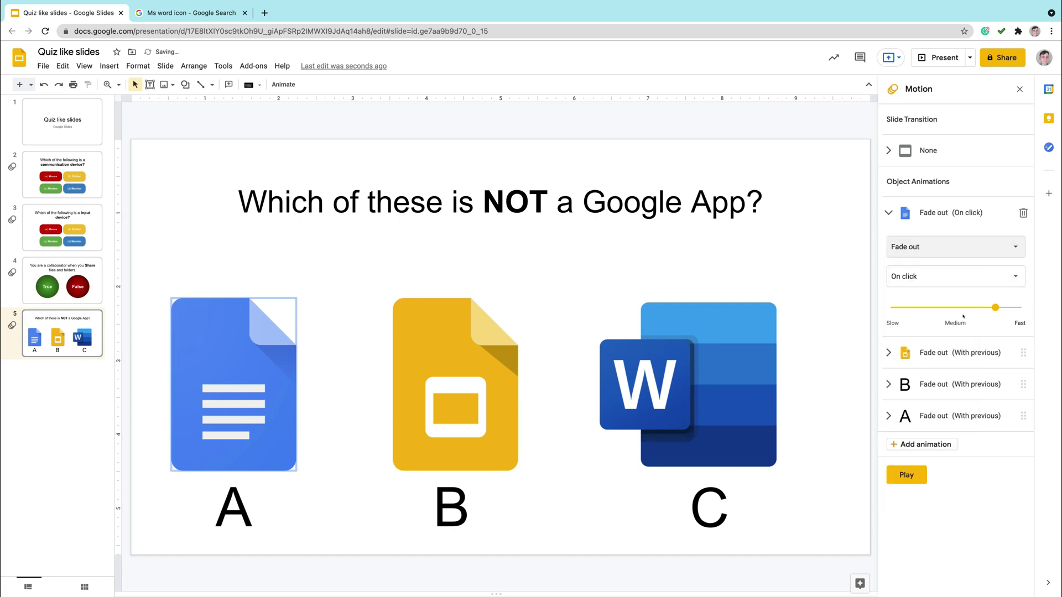
{"action": "left_click", "coordinate": [840, 216]}
{"action": "key", "text": "Escape"}
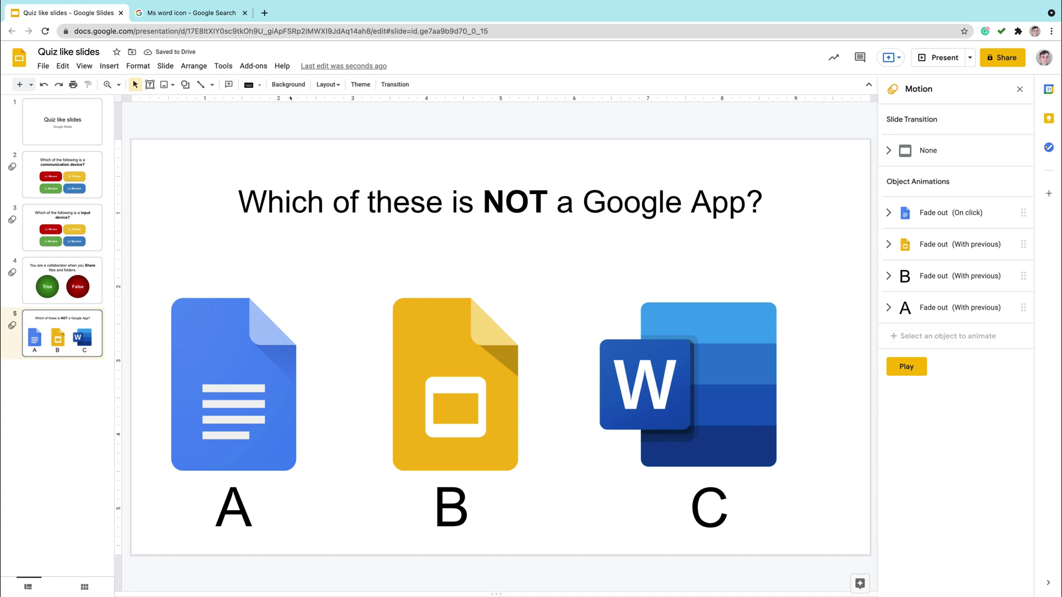
- Draw a text box reading 'MS Word', centre-aligned and enlarged to 29 pt
{"action": "left_click", "coordinate": [150, 84]}
{"action": "left_click_drag", "start_coordinate": [324, 227], "coordinate": [672, 261]}
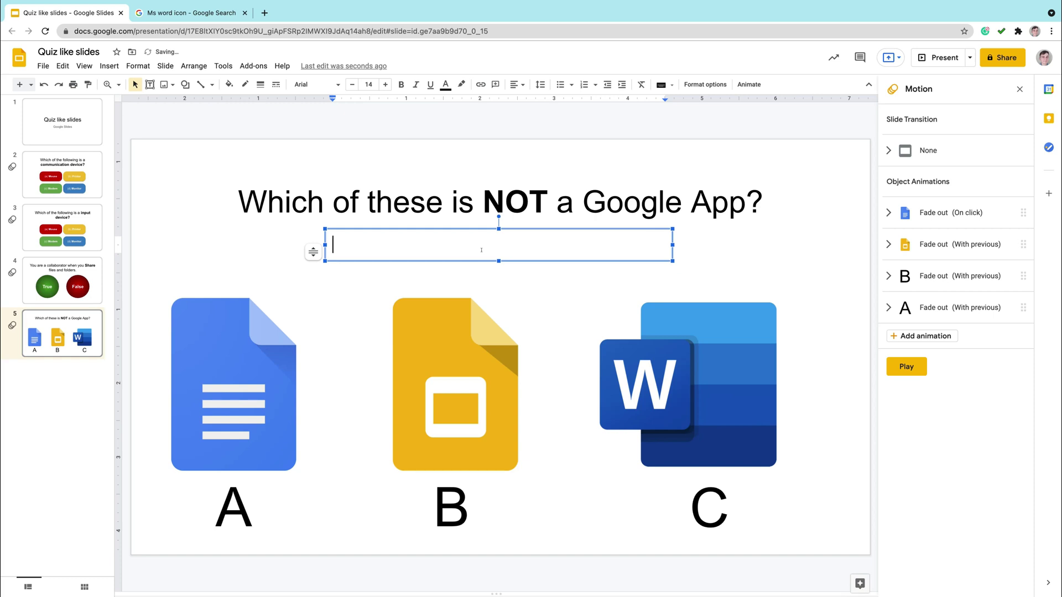
{"action": "type", "text": "MS Word"}
{"action": "key", "text": "ctrl+a"}
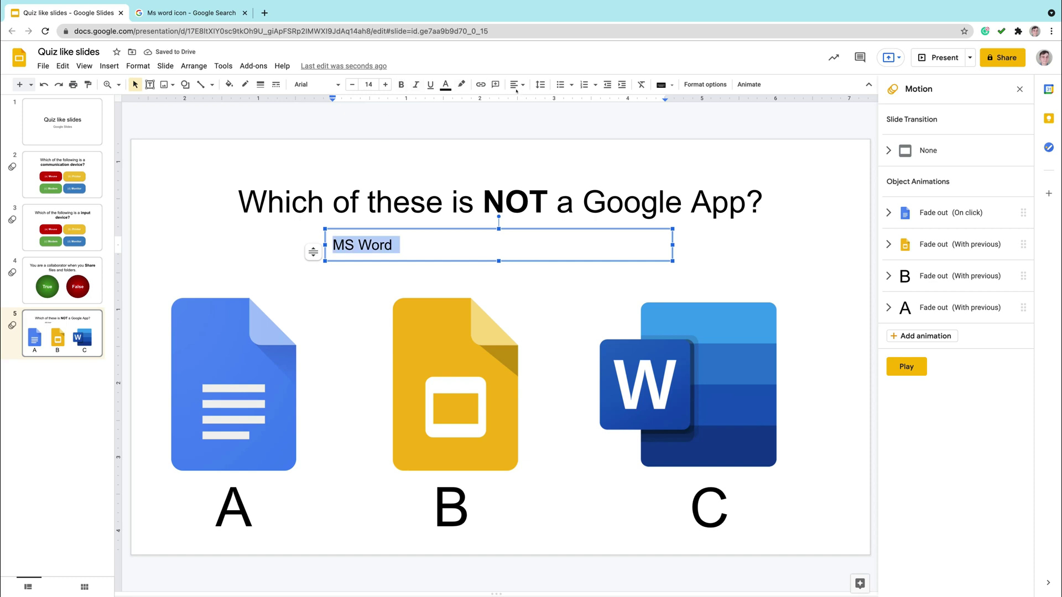
{"action": "left_click", "coordinate": [517, 84]}
{"action": "left_click", "coordinate": [531, 101]}
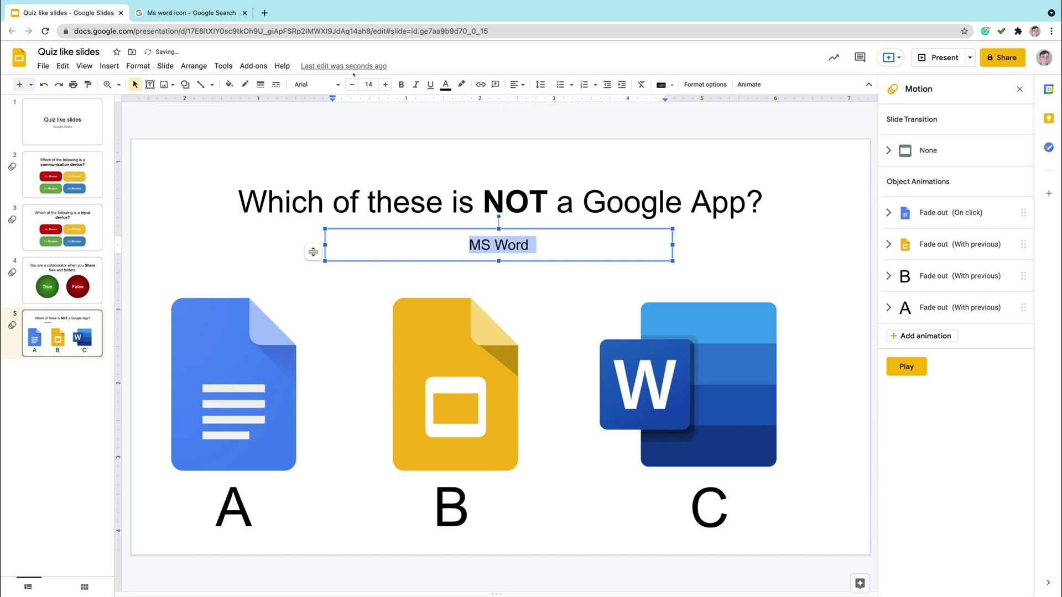
{"action": "left_click", "coordinate": [385, 84]}
{"action": "left_click", "coordinate": [385, 84]}
{"action": "left_click", "coordinate": [385, 84]}
{"action": "left_click", "coordinate": [385, 84]}
{"action": "left_click", "coordinate": [385, 84]}
{"action": "left_click", "coordinate": [385, 84]}
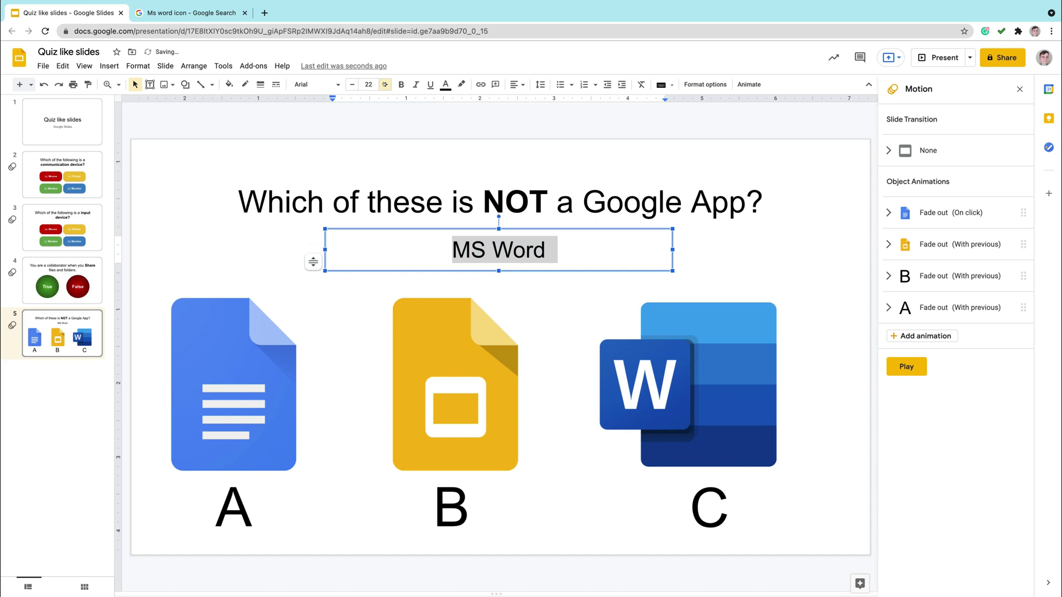
{"action": "left_click", "coordinate": [384, 84]}
{"action": "left_click", "coordinate": [385, 84]}
{"action": "left_click", "coordinate": [385, 84]}
{"action": "left_click", "coordinate": [385, 84]}
{"action": "left_click", "coordinate": [385, 84]}
- Move the MS Word label above the Word icon and narrow its box on both sides
{"action": "left_click_drag", "start_coordinate": [528, 277], "coordinate": [691, 288]}
{"action": "left_click_drag", "start_coordinate": [485, 264], "coordinate": [599, 267]}
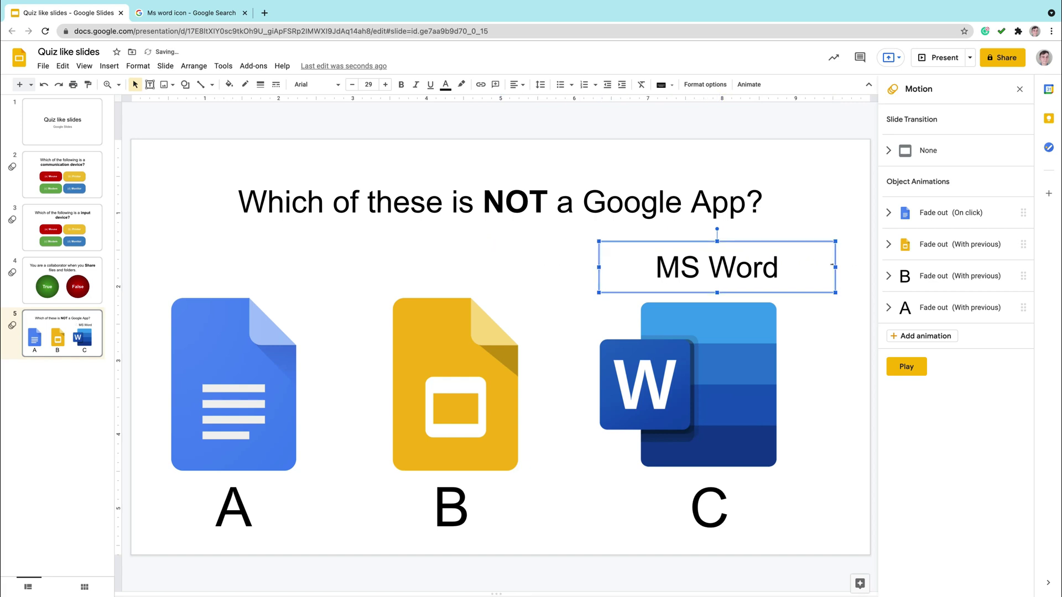
{"action": "left_click_drag", "start_coordinate": [831, 267], "coordinate": [804, 267]}
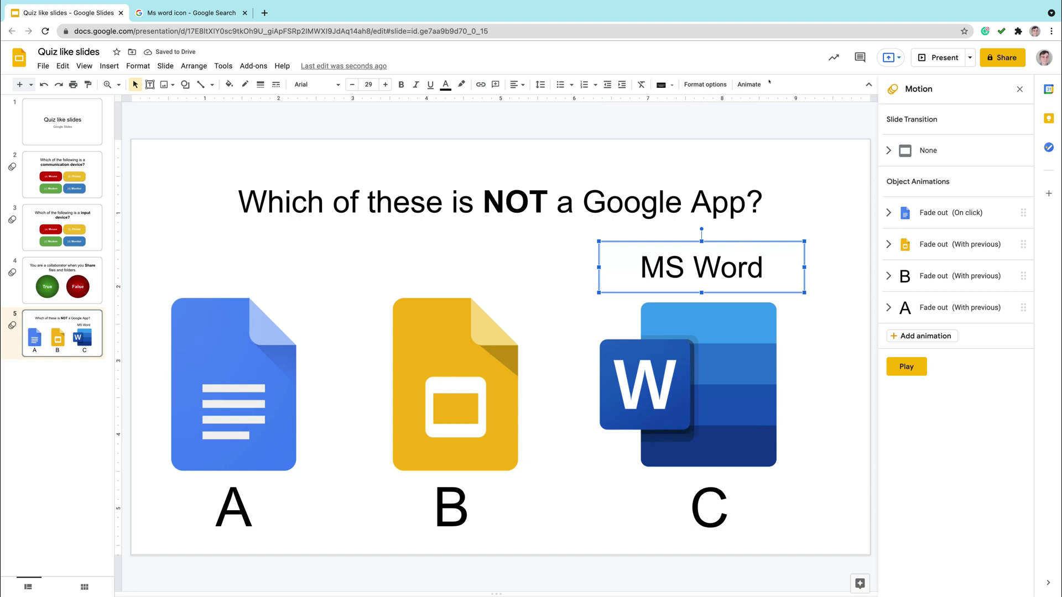
- Give the MS Word label a Fade in animation timed After previous
{"action": "left_click", "coordinate": [750, 84]}
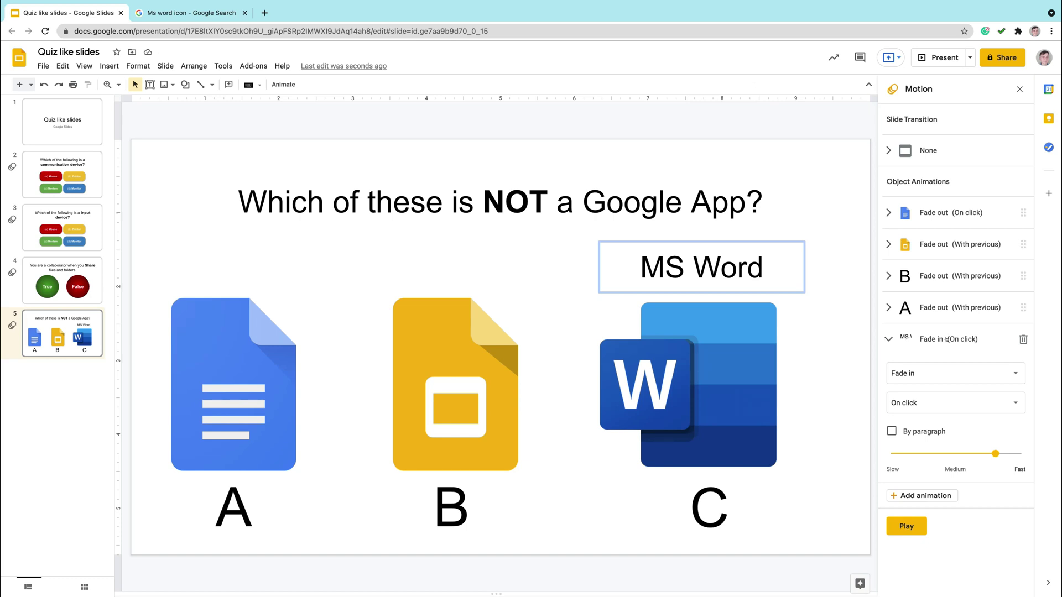
{"action": "left_click", "coordinate": [953, 404]}
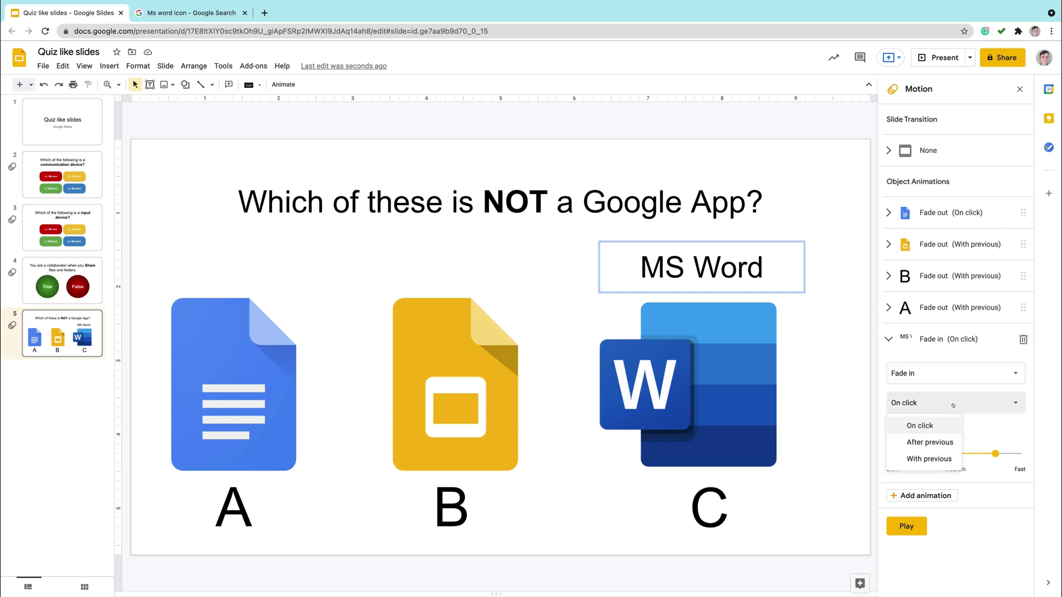
{"action": "left_click", "coordinate": [934, 442]}
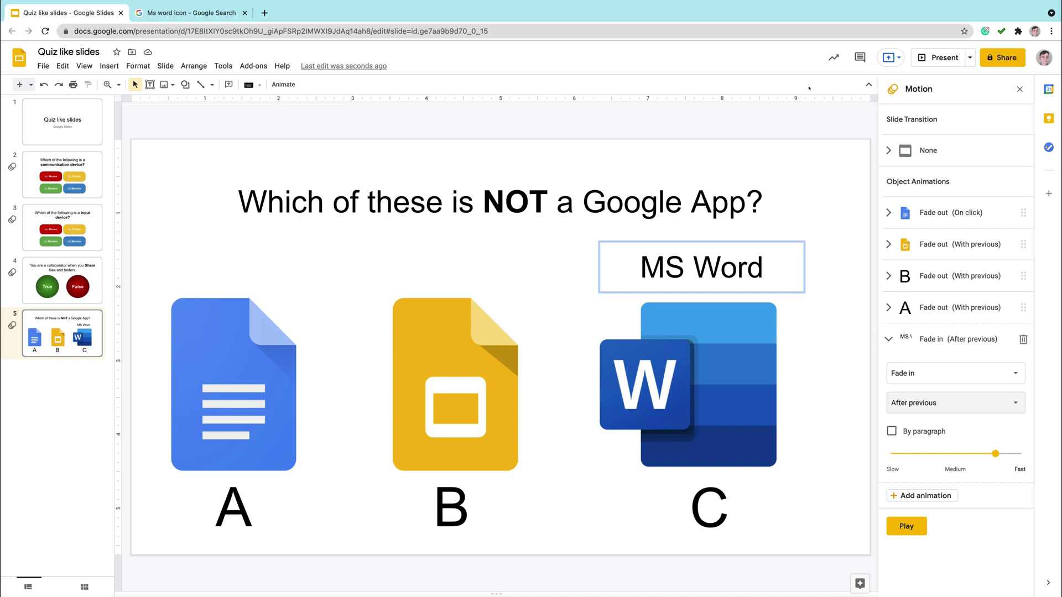
- Close the Motion panel, apply the Flip transition to all slides, and go to slide 1
{"action": "left_click", "coordinate": [1019, 89]}
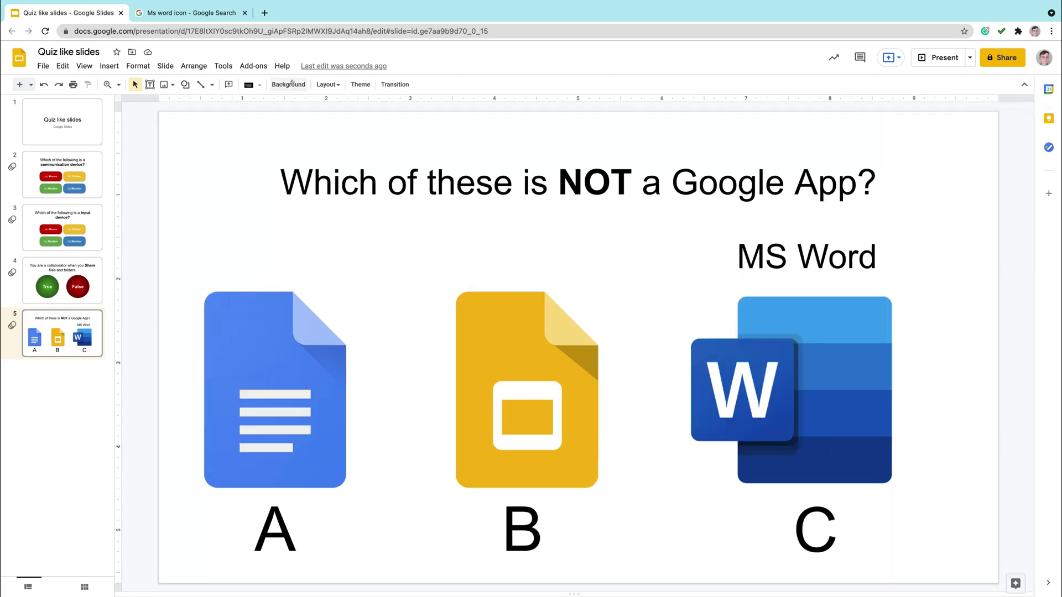
{"action": "left_click", "coordinate": [393, 84]}
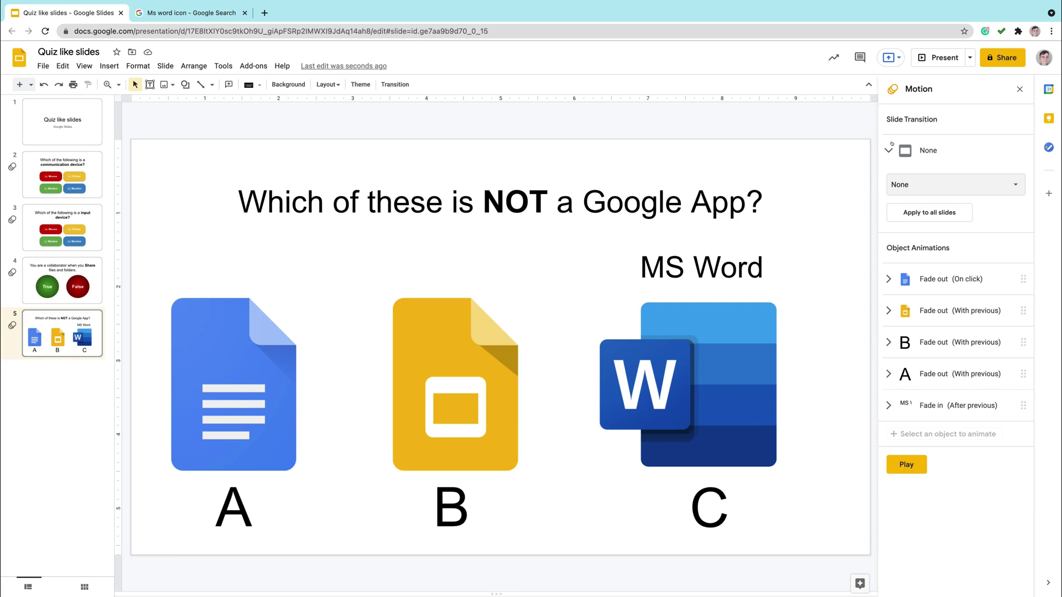
{"action": "left_click", "coordinate": [943, 179]}
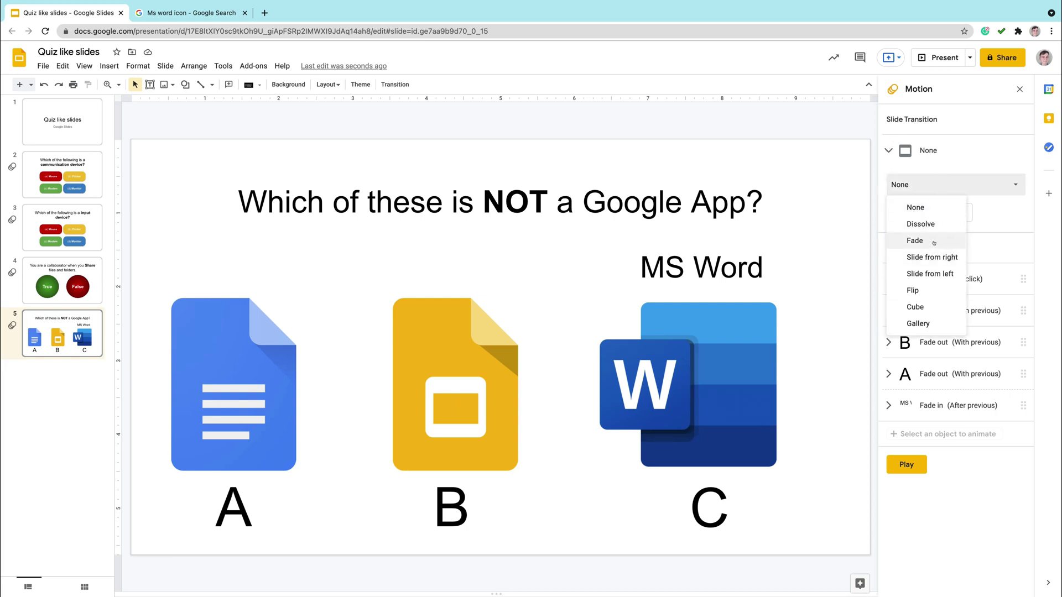
{"action": "left_click", "coordinate": [914, 291]}
{"action": "left_click", "coordinate": [950, 237]}
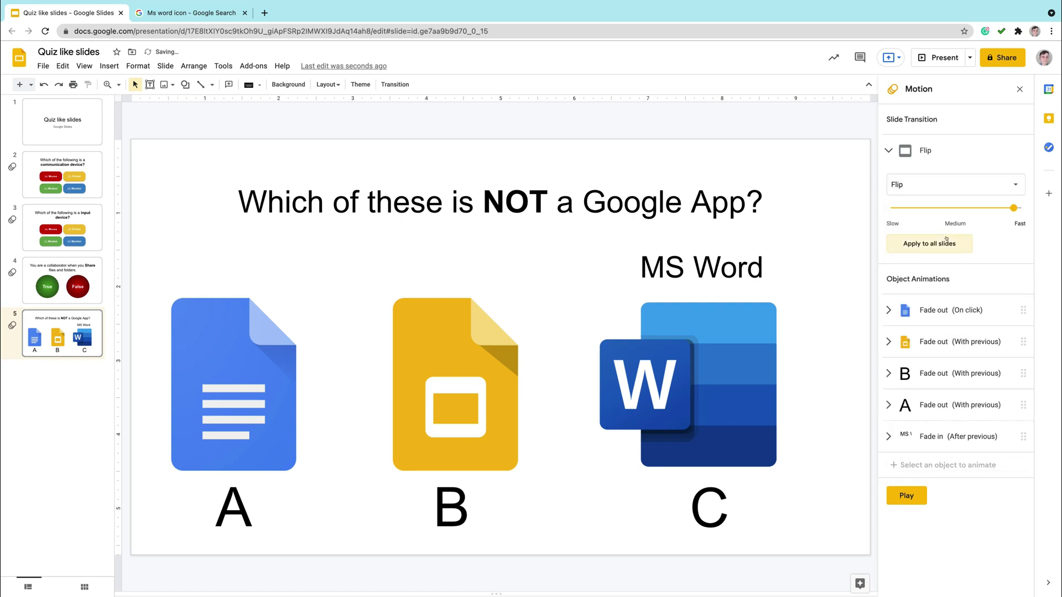
{"action": "left_click", "coordinate": [74, 126]}
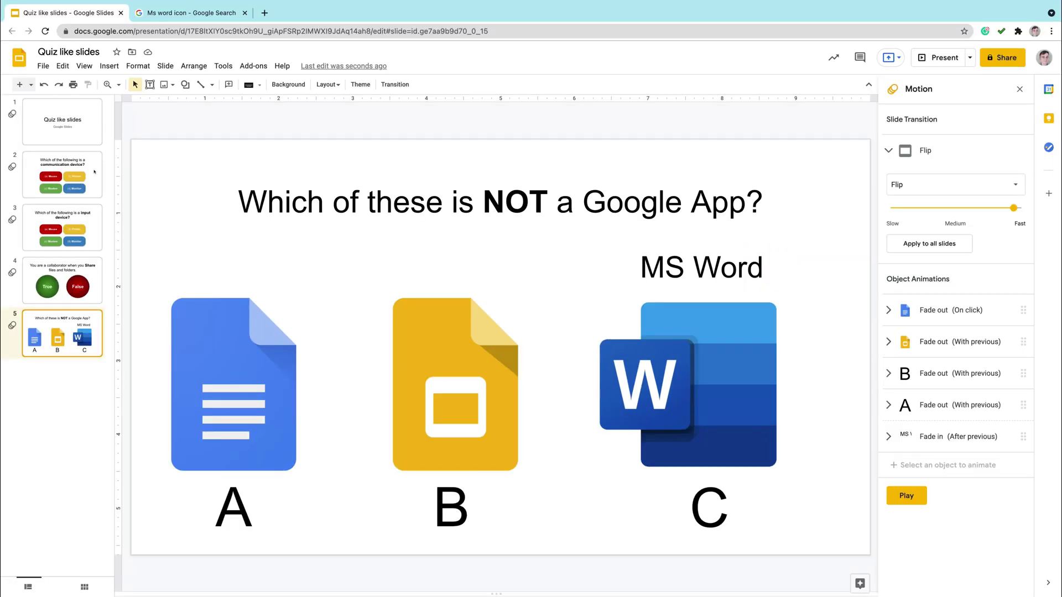
{"action": "left_click", "coordinate": [83, 170]}
{"action": "left_click", "coordinate": [86, 227]}
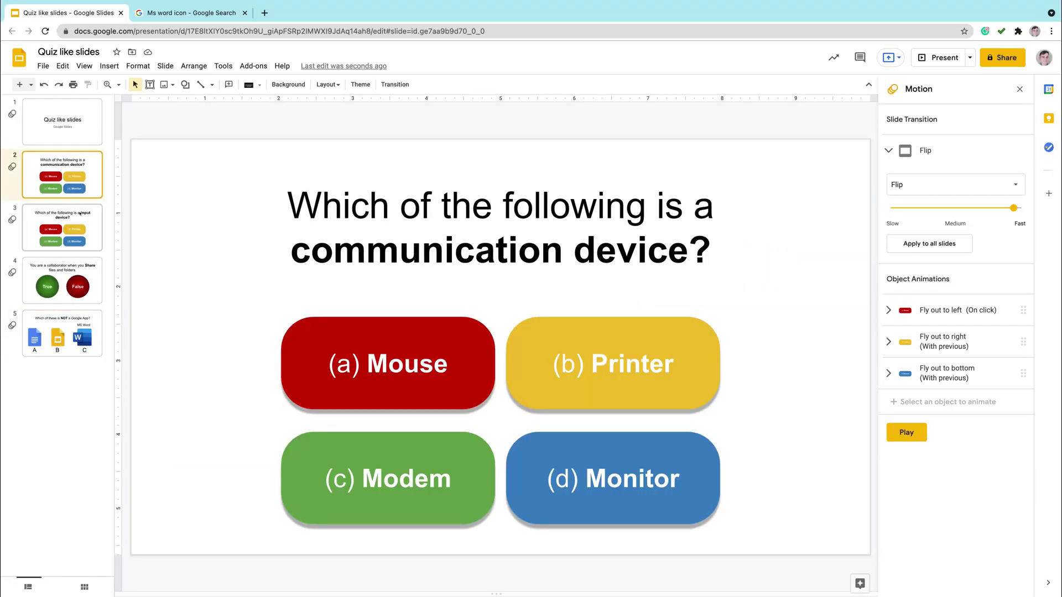
{"action": "left_click", "coordinate": [89, 280]}
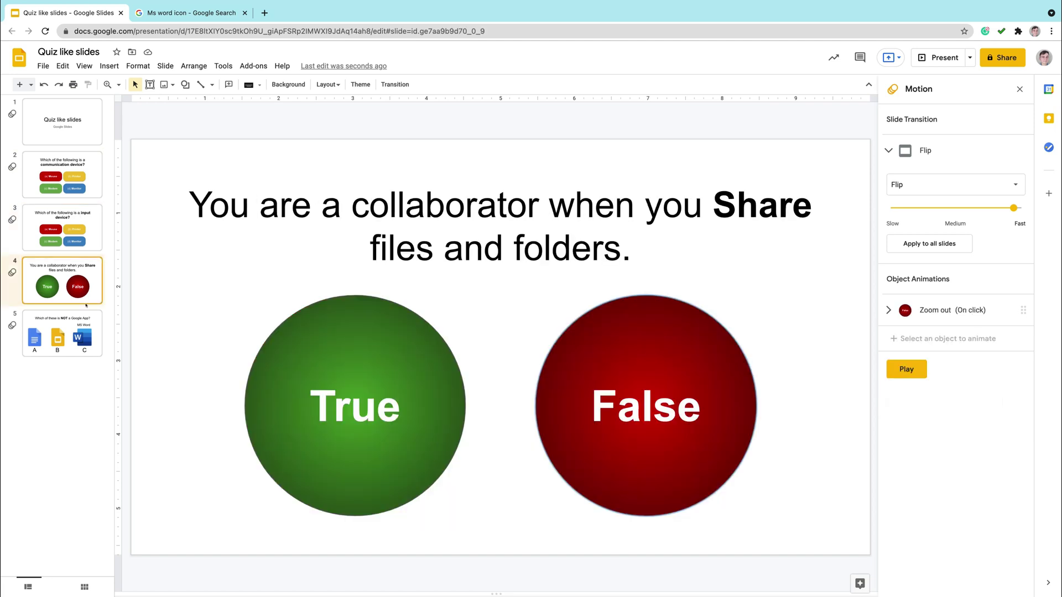
{"action": "left_click", "coordinate": [85, 319]}
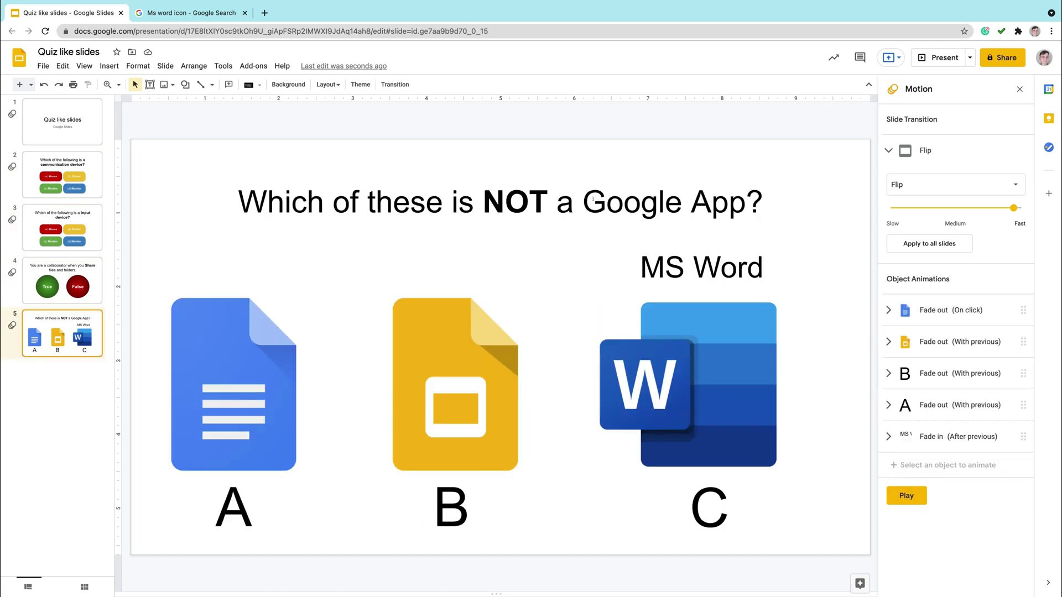